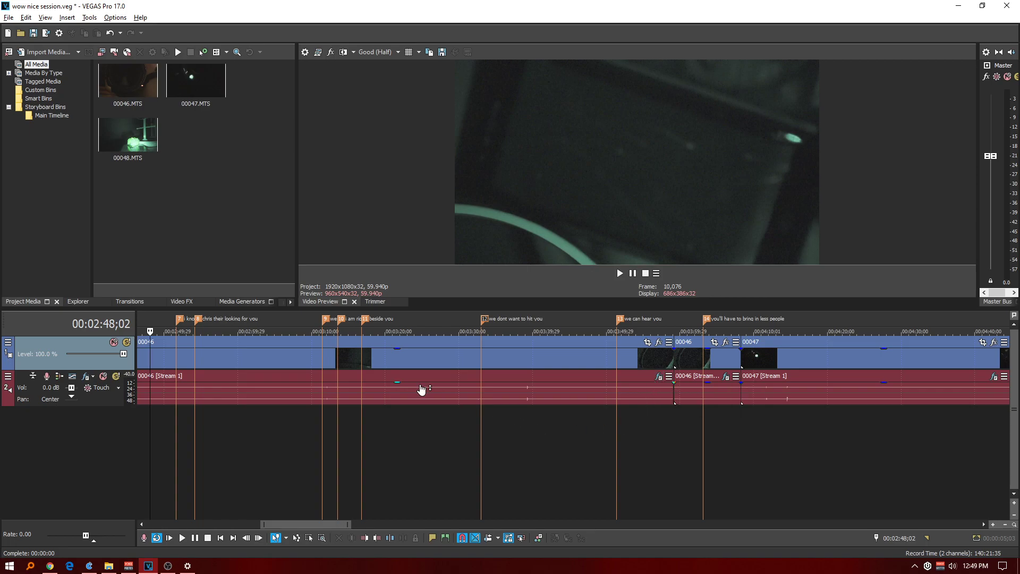
Place the cursor at 00:00:20;09 in the first 00046 clip and open that clip's audio event effects.
scroll(531, 391, "down", 3)
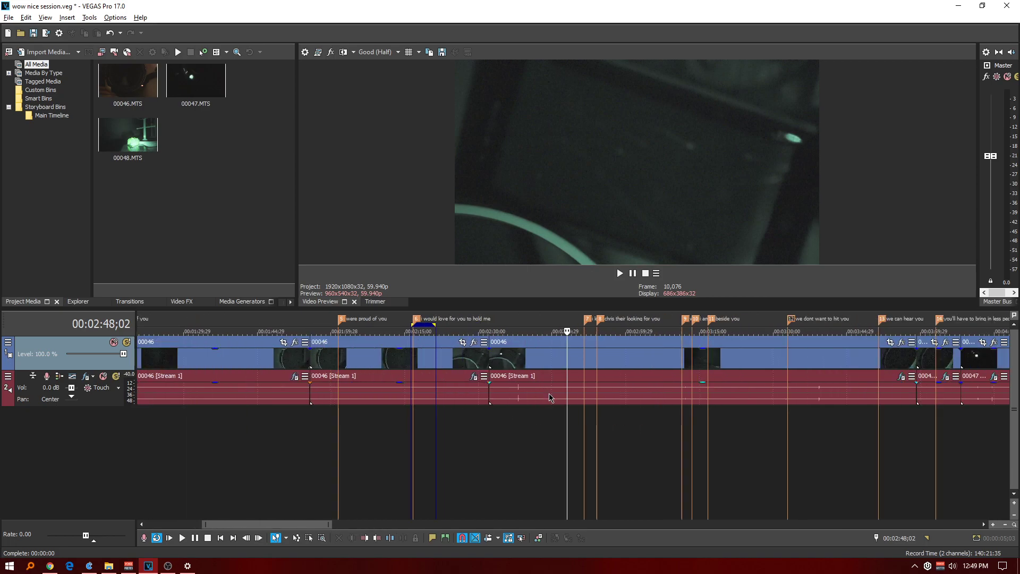
scroll(548, 396, "down", 4)
scroll(547, 400, "up", 4)
left_click(150, 318)
scroll(274, 345, "down", 1)
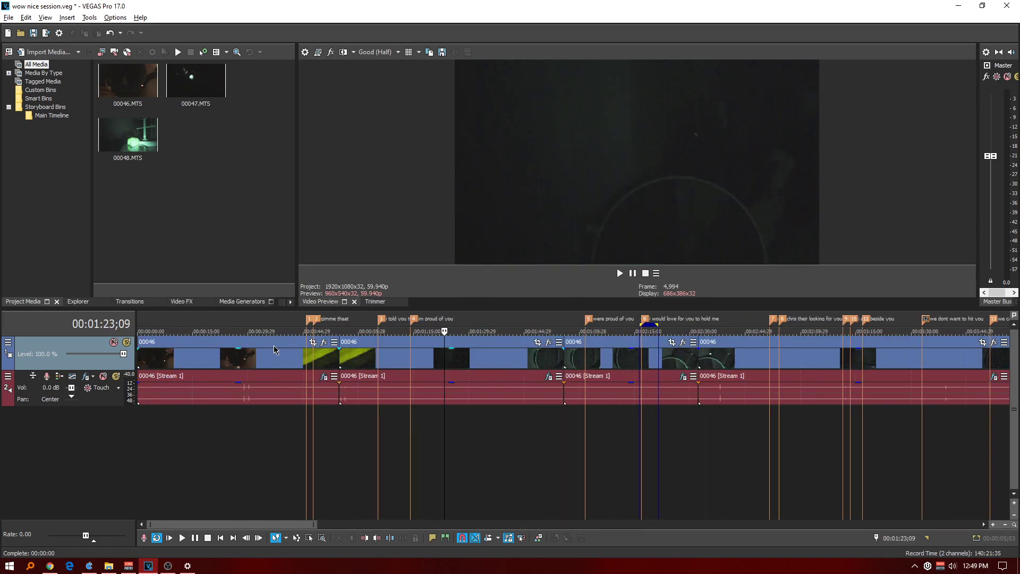
left_click(213, 331)
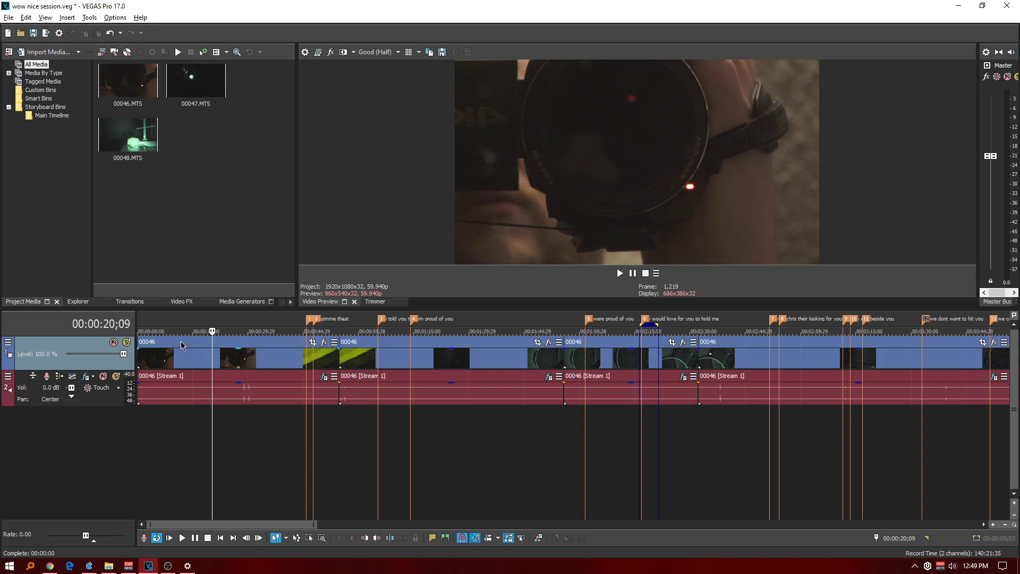
left_click(323, 377)
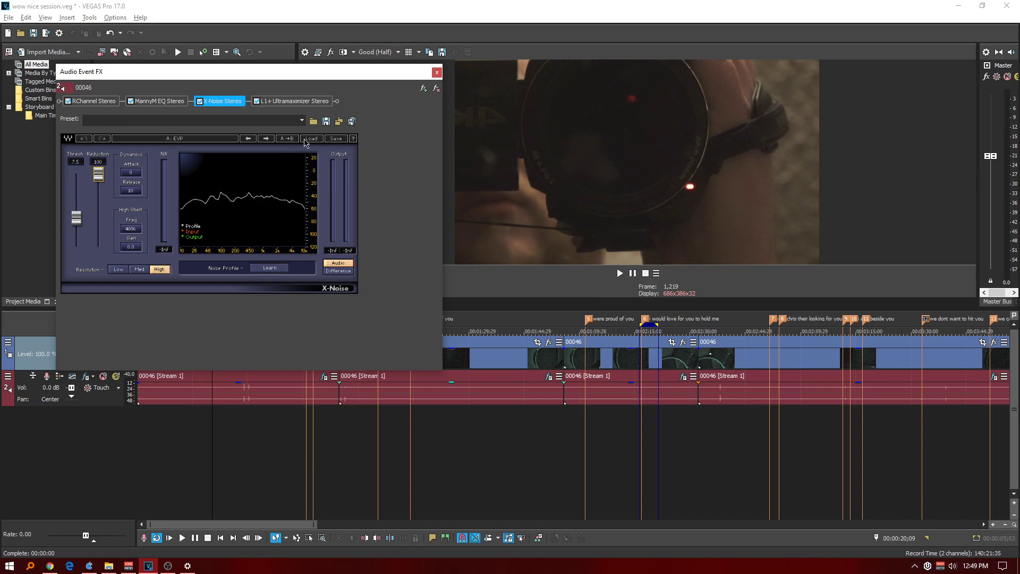
Look at the preset save options of X-Noise and move the effects window off the clip's beginning.
left_click(334, 139)
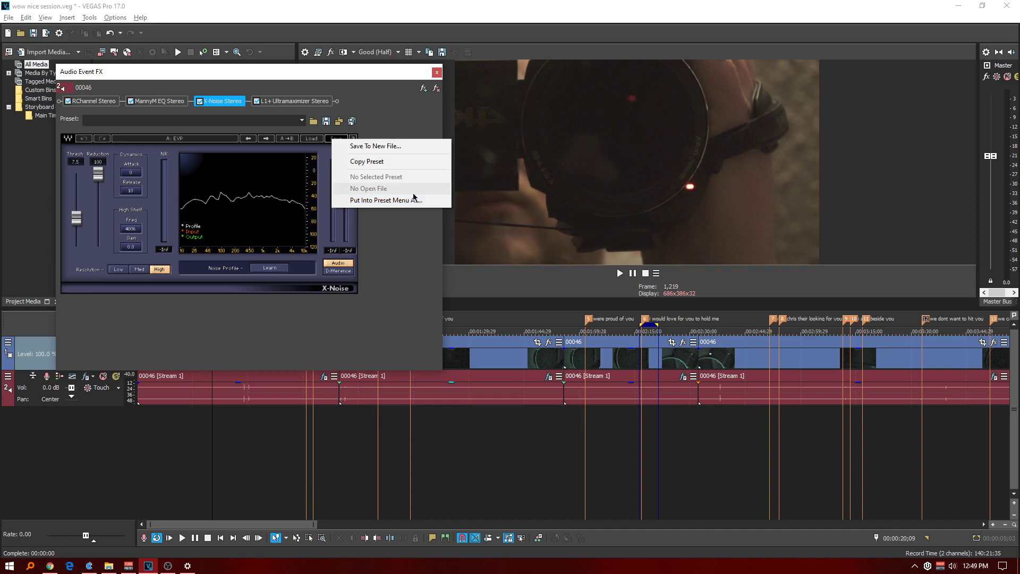
left_click(362, 76)
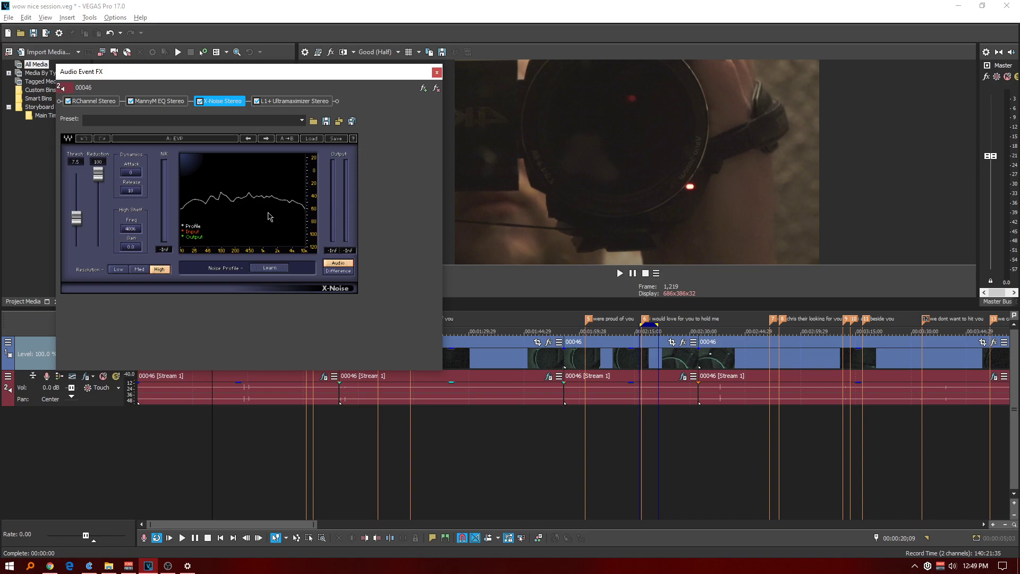
left_click_drag(275, 74, 508, 87)
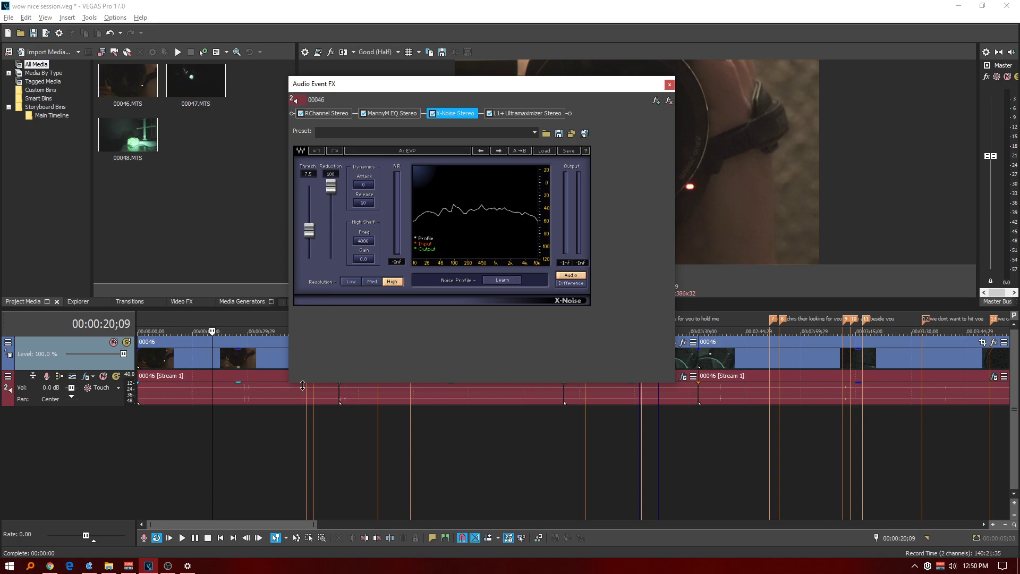
Learn a new noise profile in X-Noise while playing the first clip from 00:00:13;29.
left_click(189, 318)
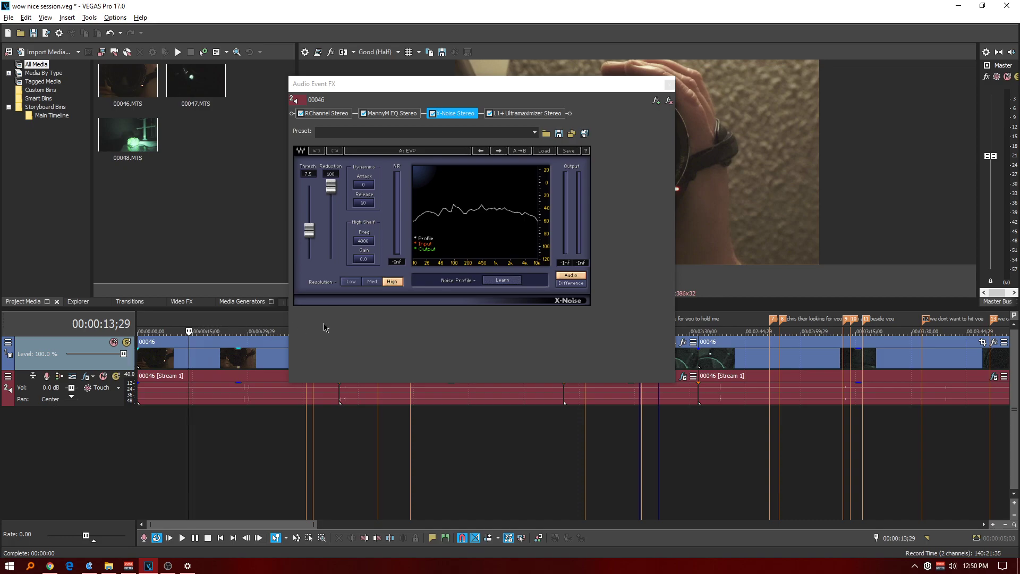
key("space")
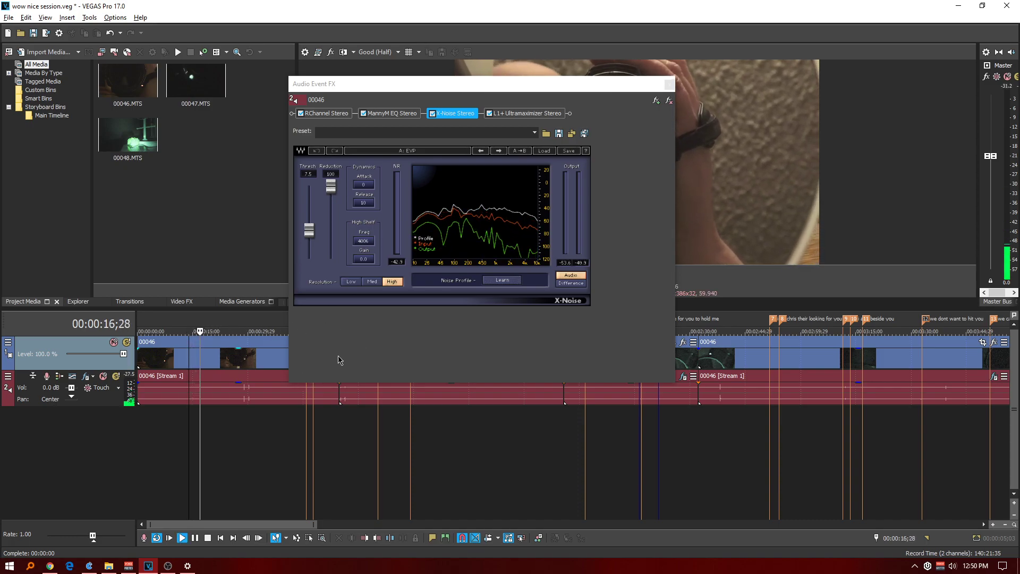
left_click(505, 281)
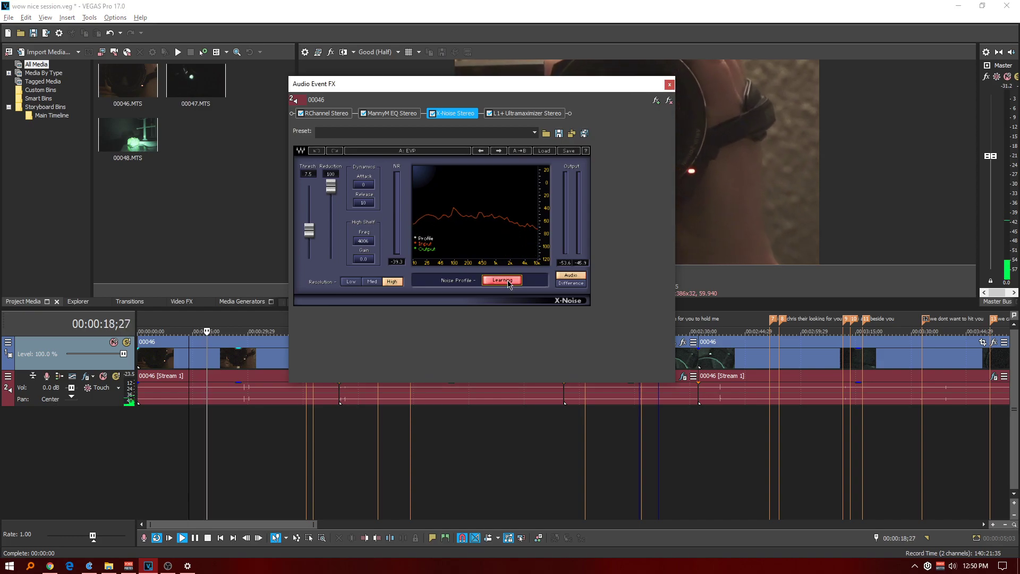
left_click(508, 285)
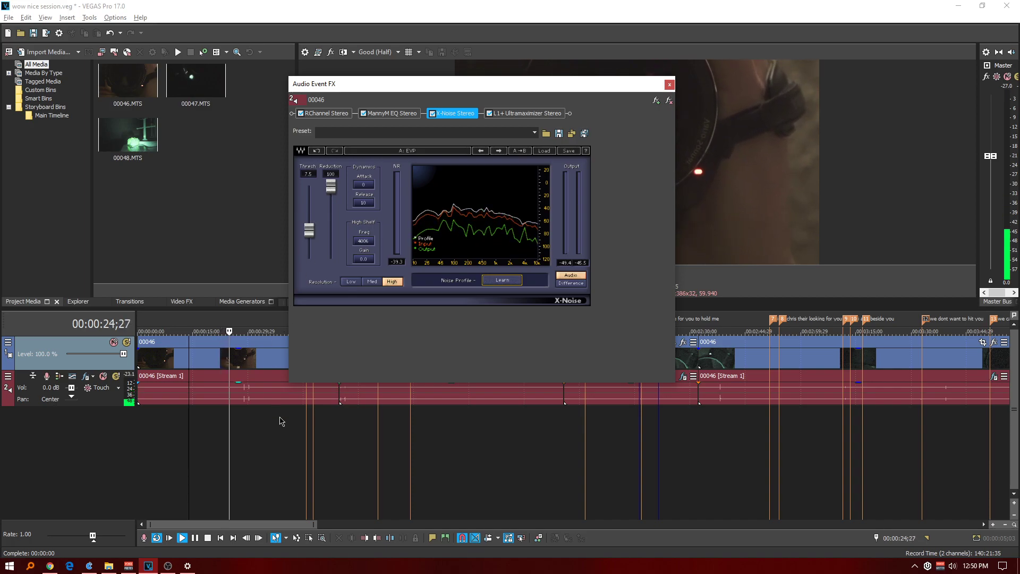
left_click(222, 321)
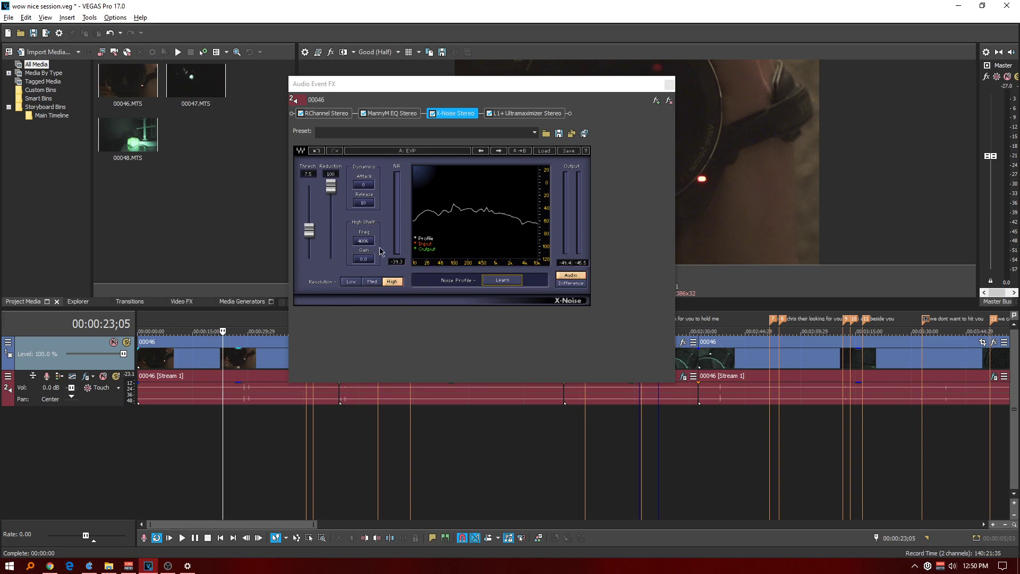
Audition X-Noise thresholds of -19.9 and 49.4 during playback, and set the threshold to 10.4.
left_click_drag(309, 229, 309, 256)
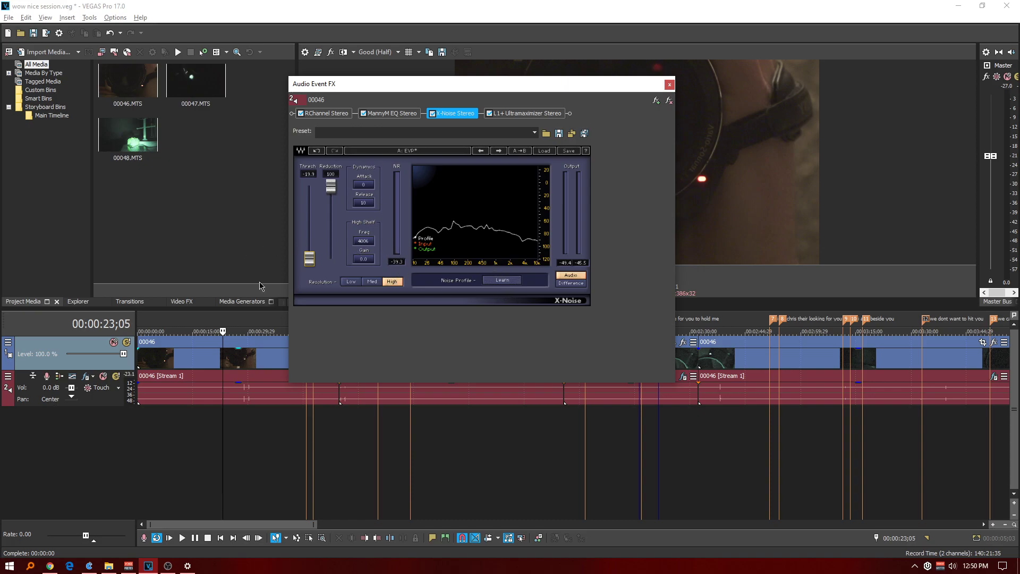
left_click(194, 319)
key("space")
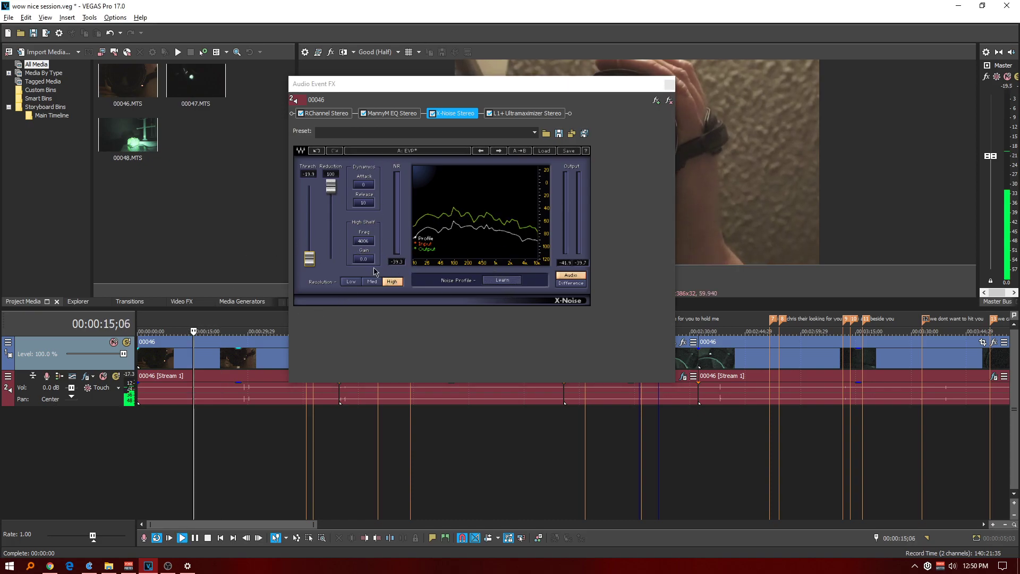
left_click_drag(309, 259, 309, 186)
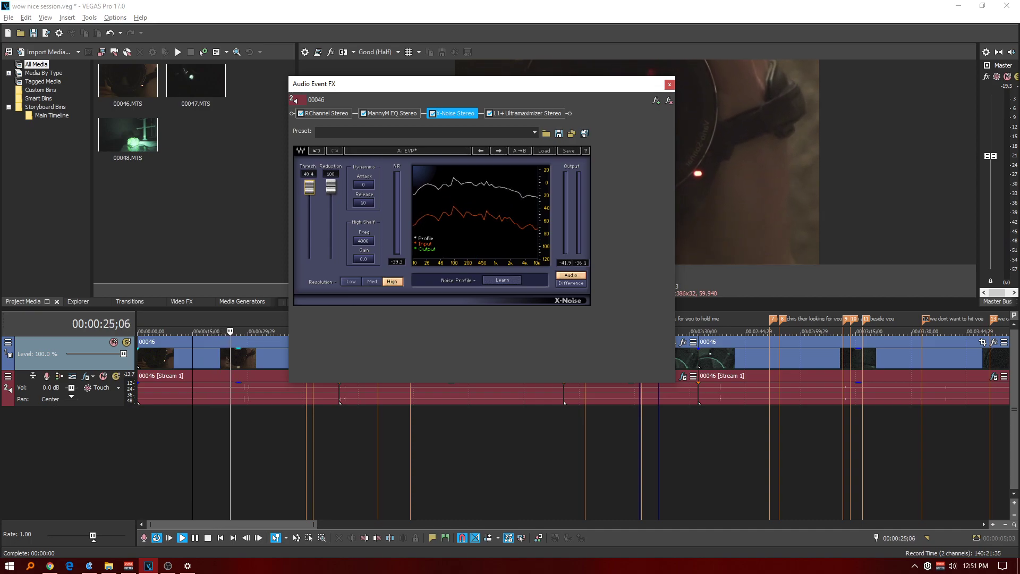
left_click_drag(309, 187, 309, 227)
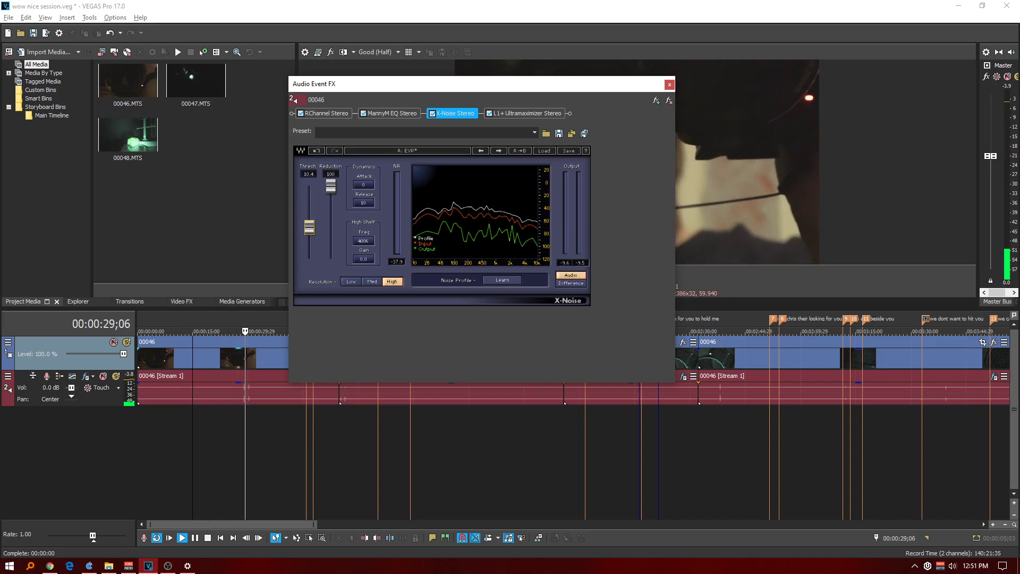
Play the first clip from 00:00:14;12 and compare its sound with X-Noise bypassed and re-enabled.
left_click(204, 320)
key("space")
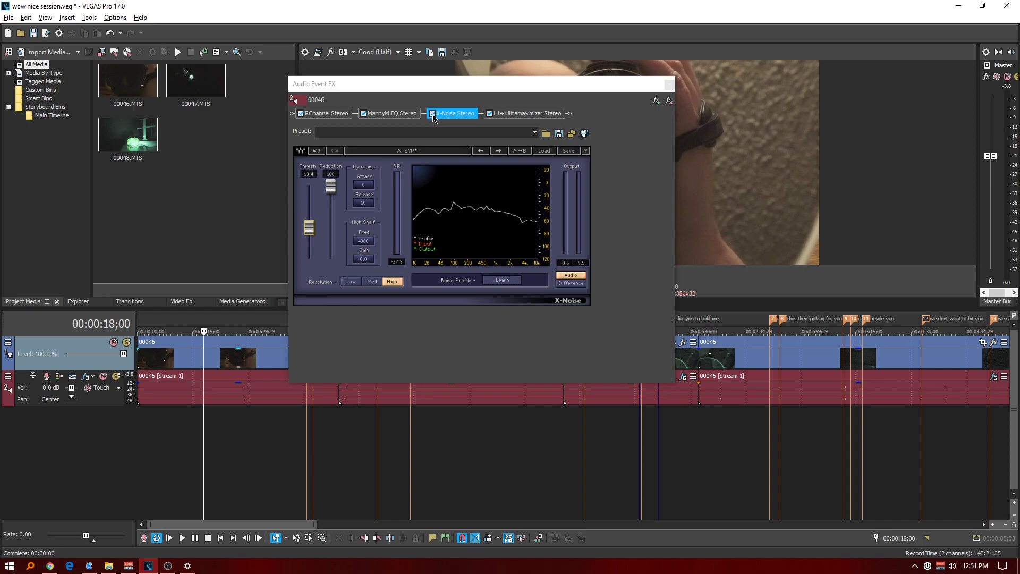
left_click(190, 321)
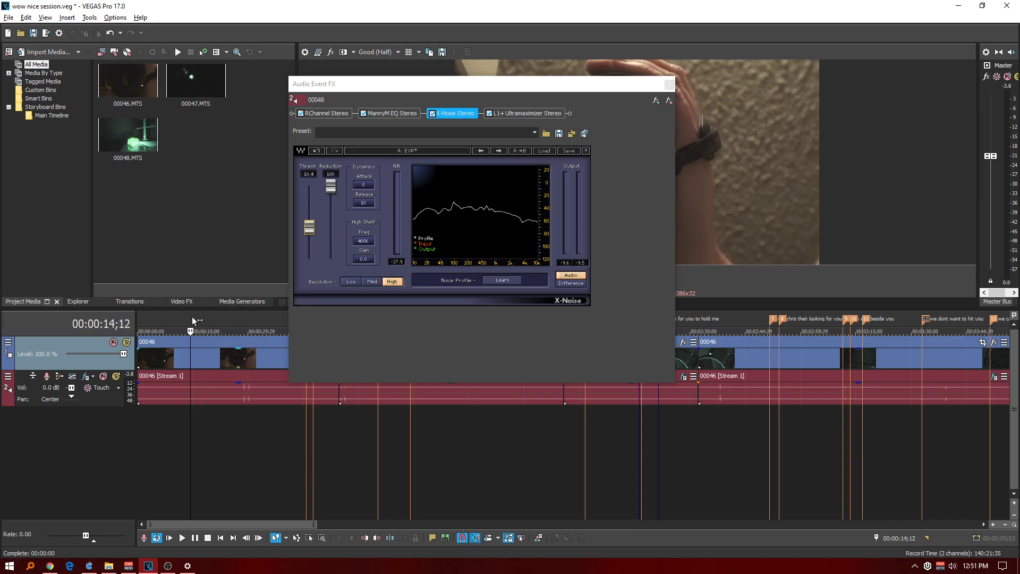
key("space")
left_click(433, 114)
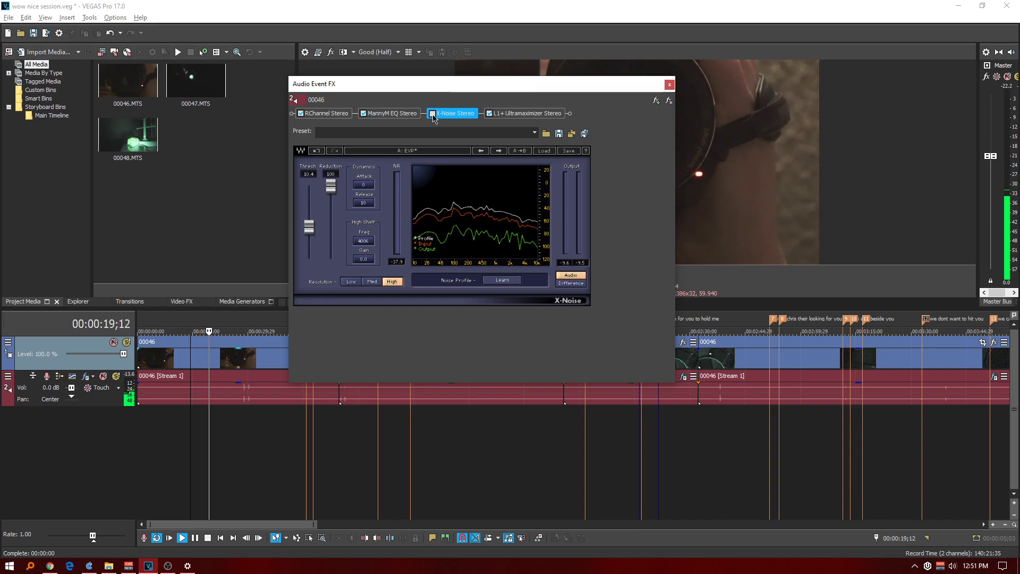
left_click(433, 114)
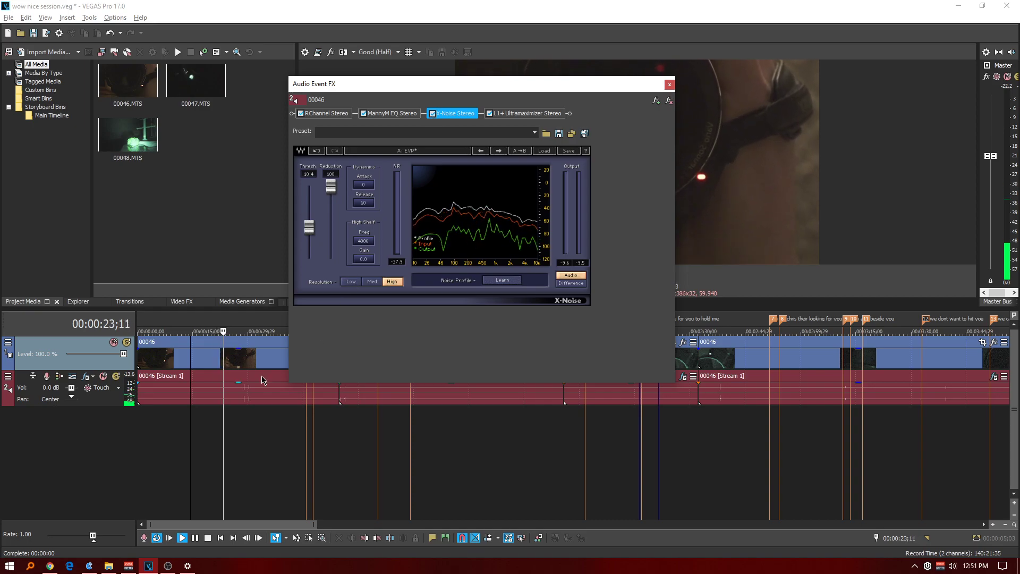
left_click(221, 319)
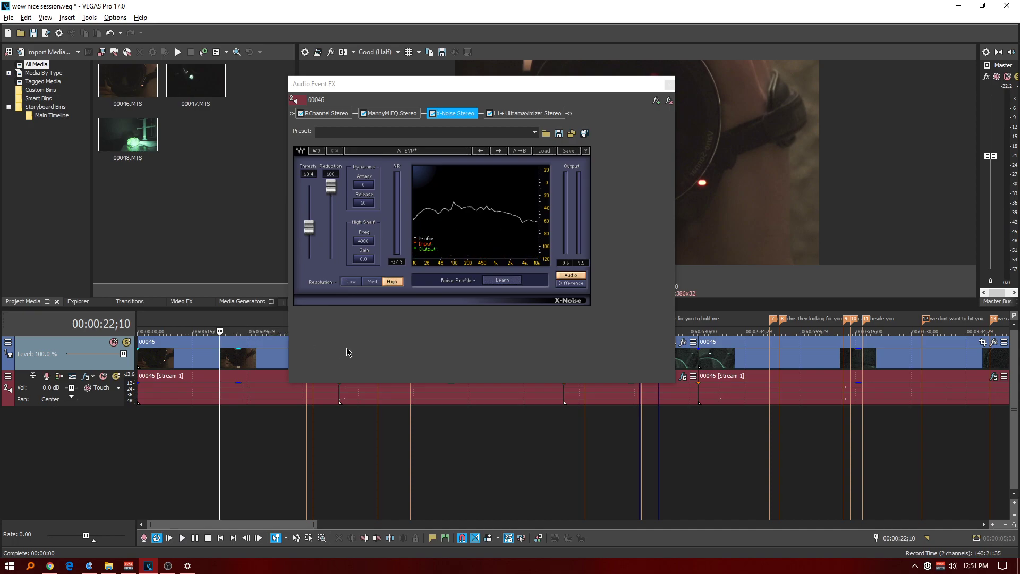
Move the effects window off the first clip and split the clip at 00:00:28;02.
left_click_drag(535, 92, 683, 112)
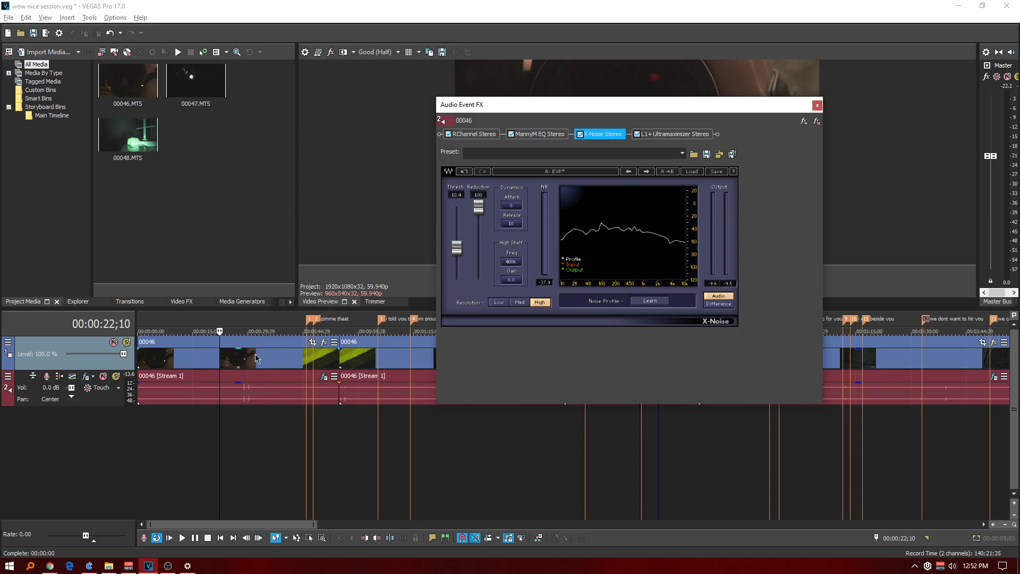
left_click(241, 396)
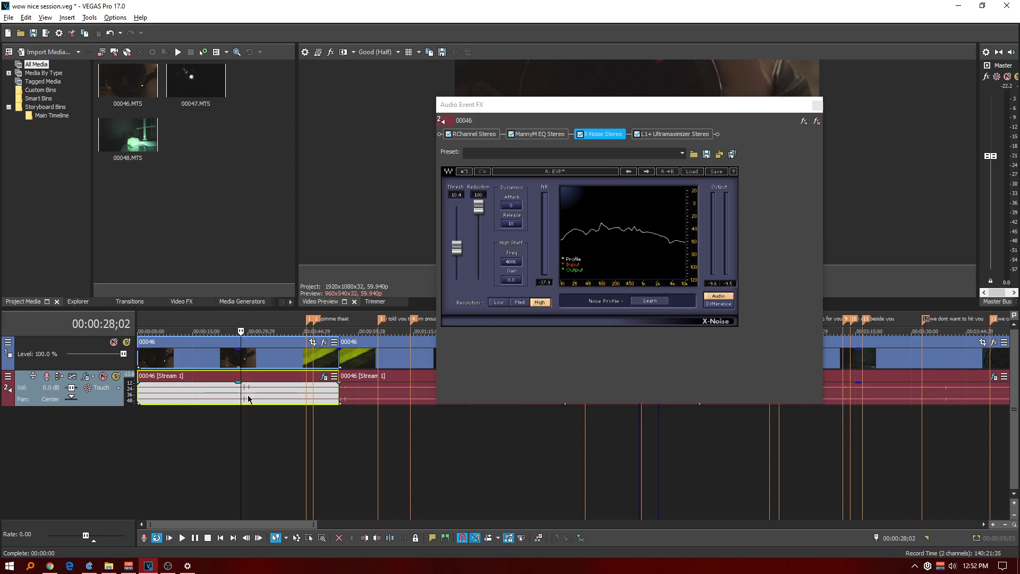
key("s")
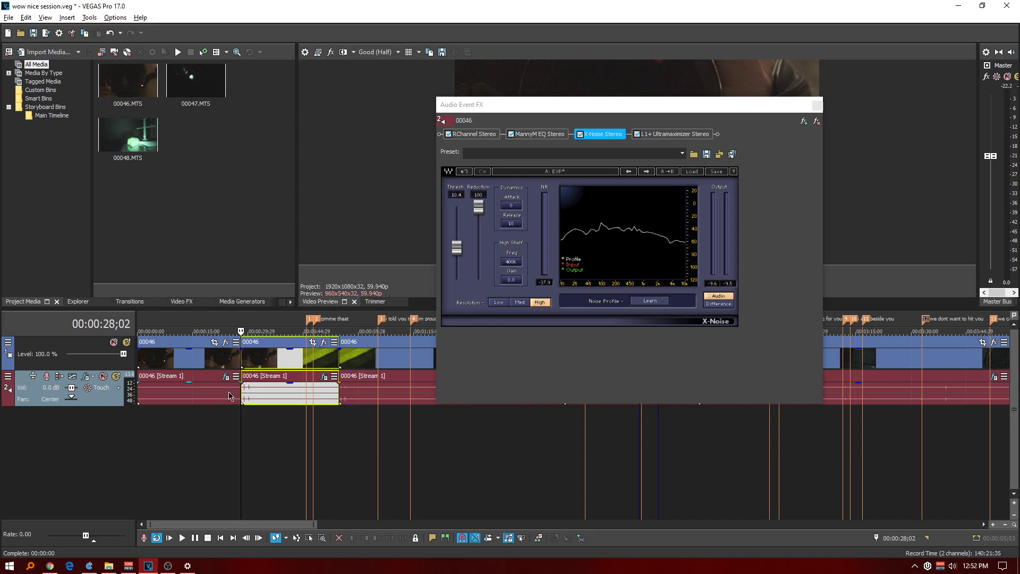
Play the clip section after the split from 00:00:29;20 to hear its background noise.
key("space")
left_click(247, 323)
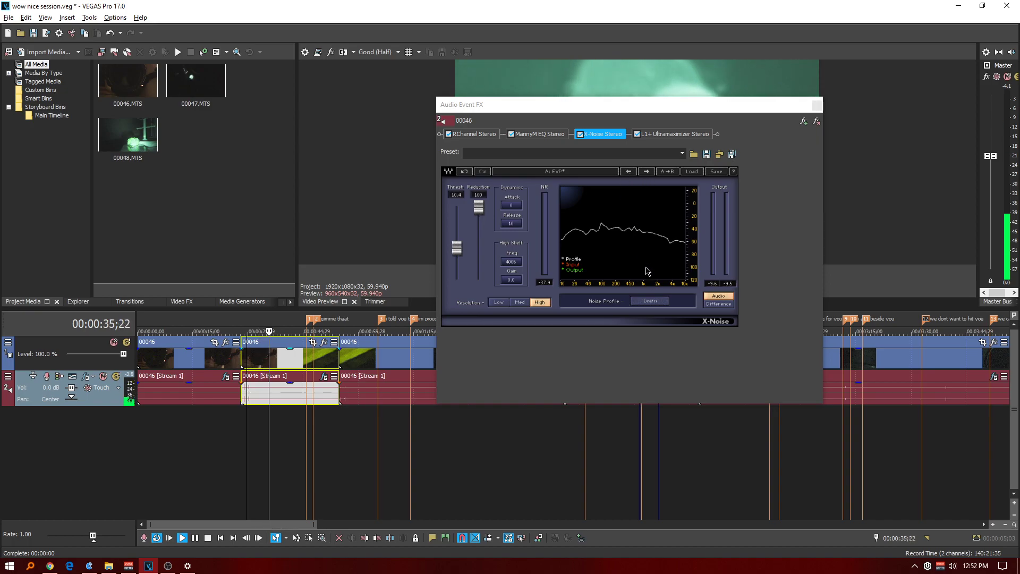
key("space")
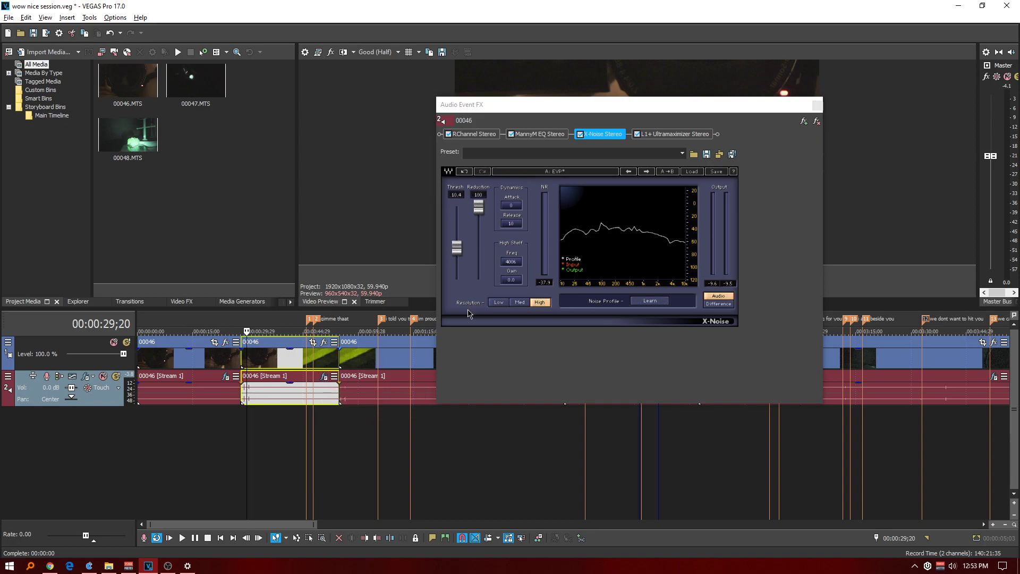
Place the cursor at the split at 00:00:28;02 and open the audio event effects of the section after it.
left_click_drag(531, 109, 607, 452)
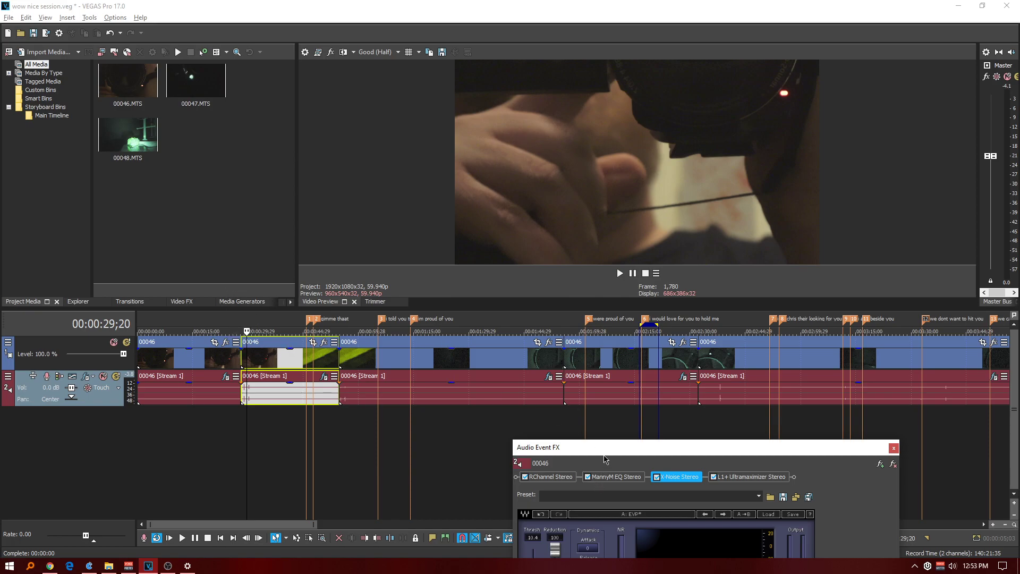
left_click(237, 319)
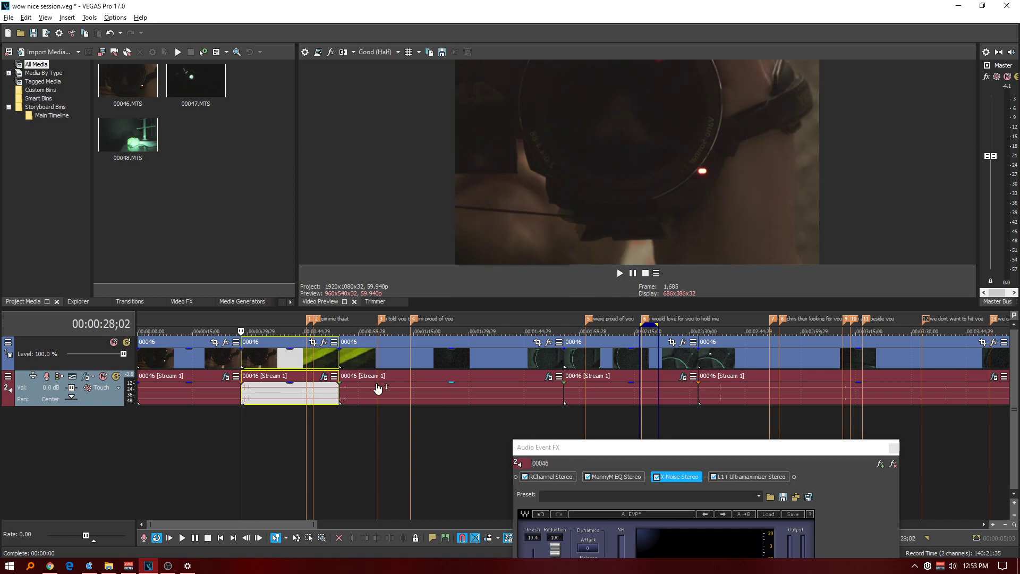
left_click(325, 377)
left_click_drag(600, 452, 630, 171)
Learn the noise profile of the section after the split in X-Noise, set the threshold to 30.9, and close the effects window.
key("space")
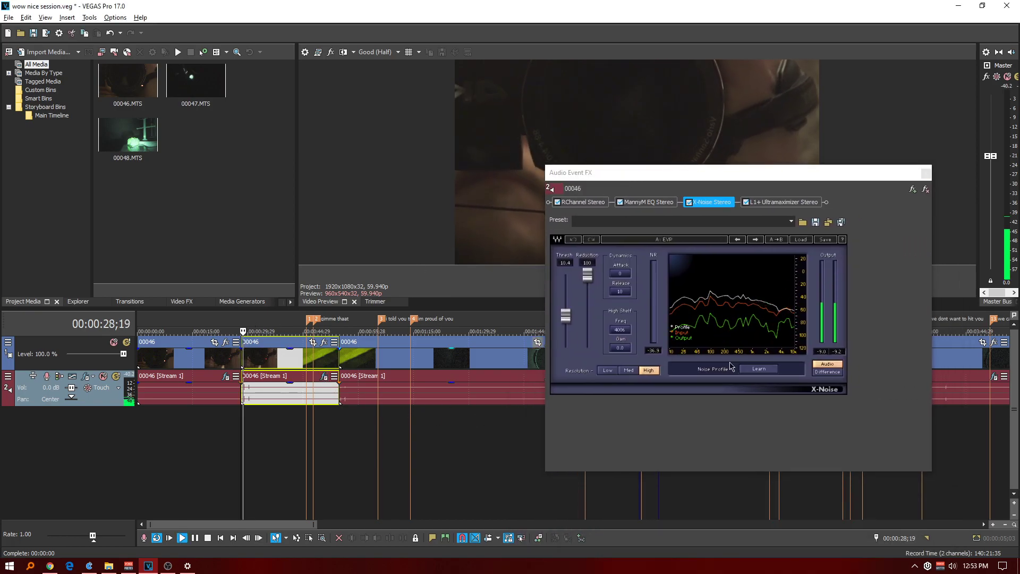
left_click(759, 369)
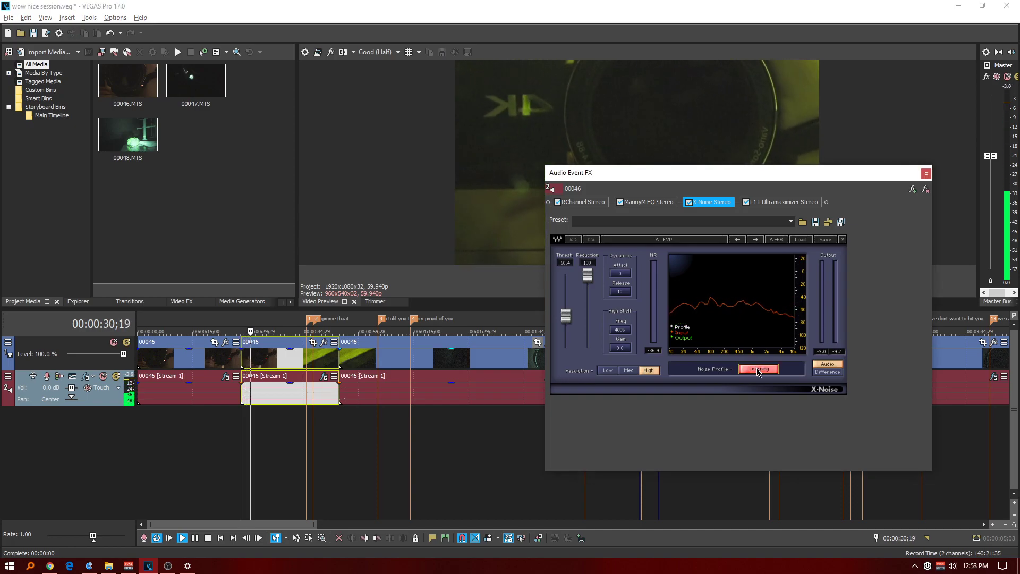
left_click(758, 369)
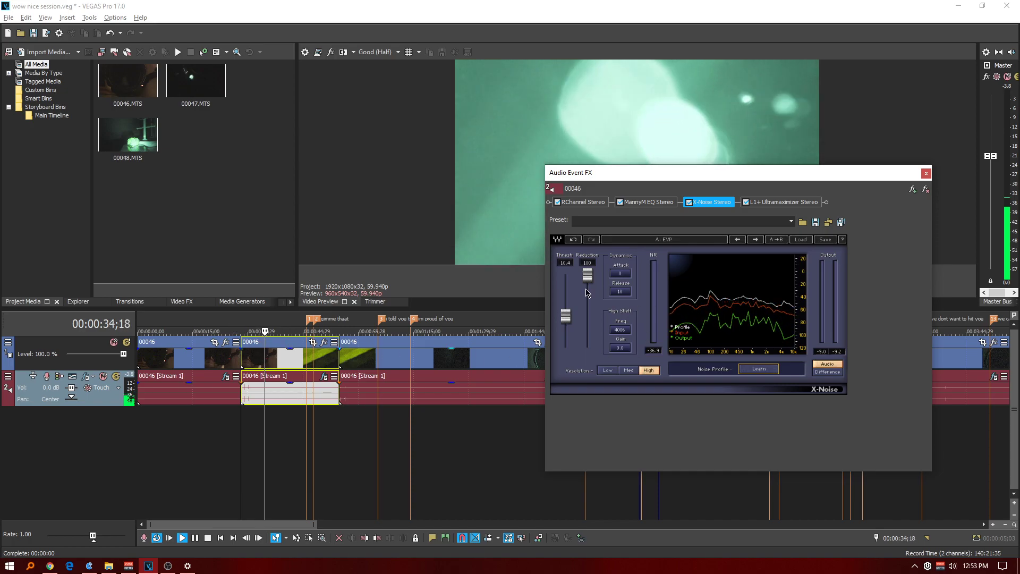
left_click_drag(566, 315, 566, 295)
left_click(926, 173)
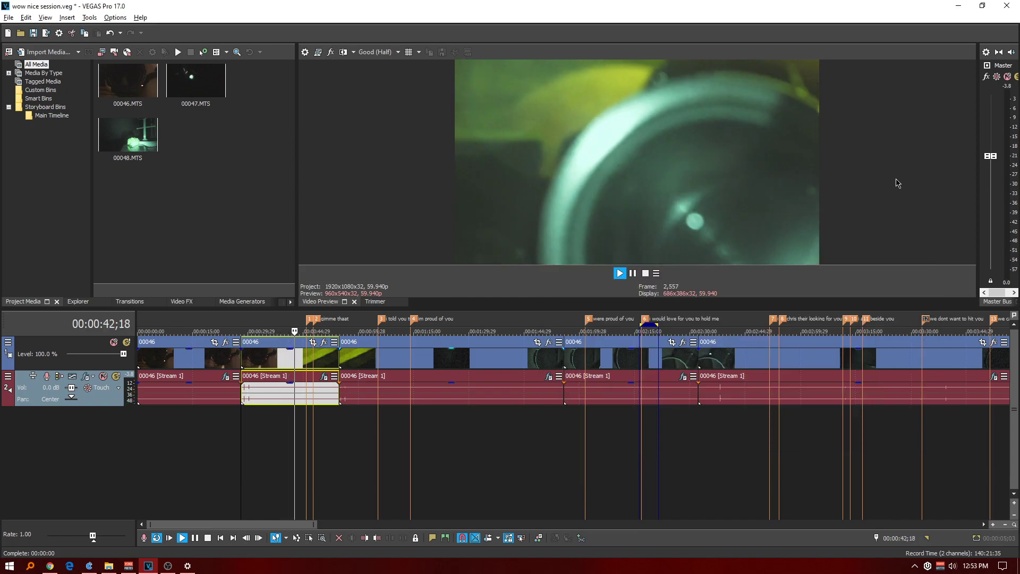
Play the timeline from 00:00:24;03 across the split to compare the background noise of the two sections.
key("space")
left_click(227, 322)
key("space")
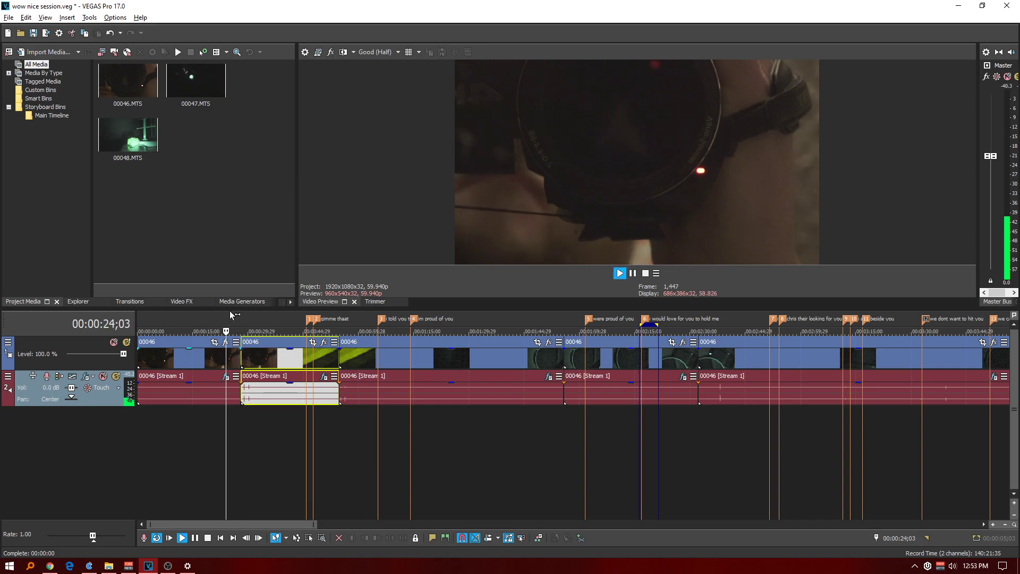
scroll(331, 392, "up", 2)
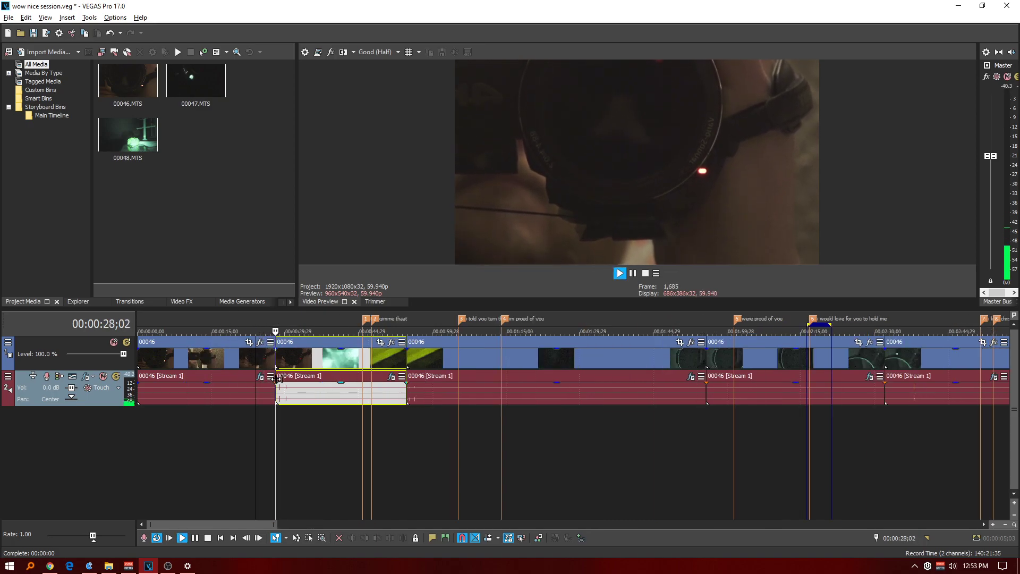
Open the second section's audio event effects and compare its playback with X-Noise bypassed and enabled.
left_click(389, 376)
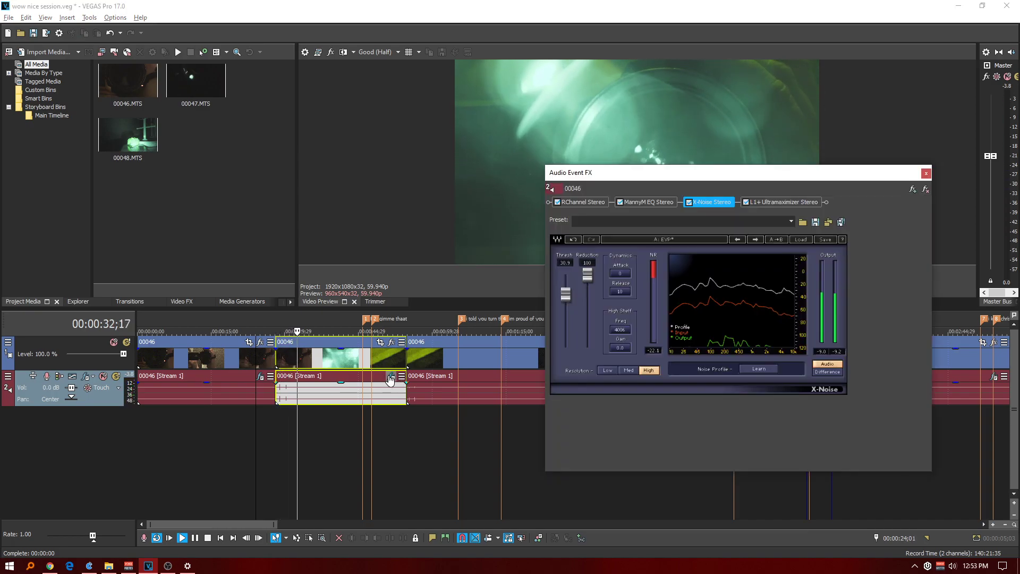
left_click(690, 204)
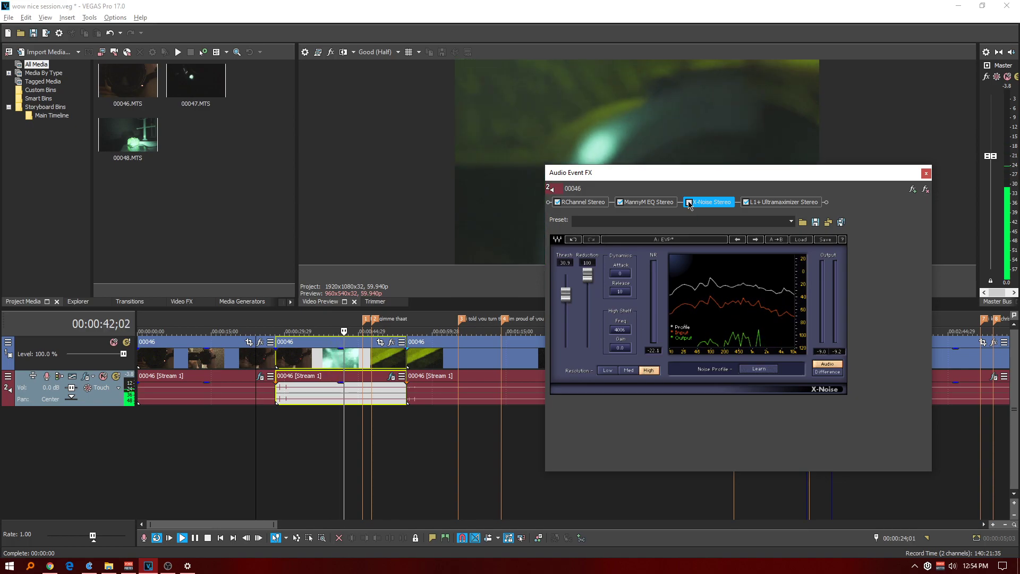
left_click(689, 204)
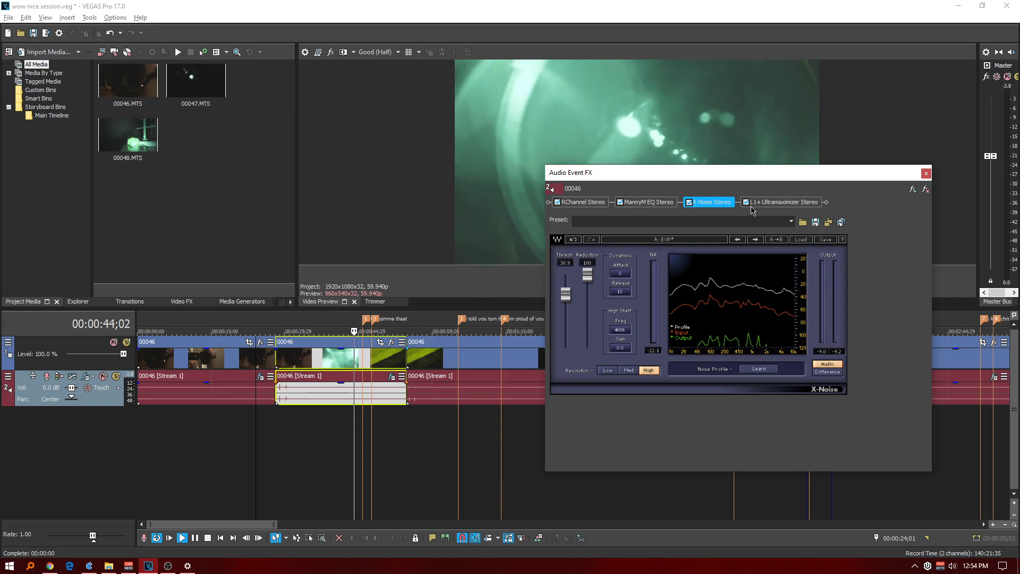
left_click(294, 325)
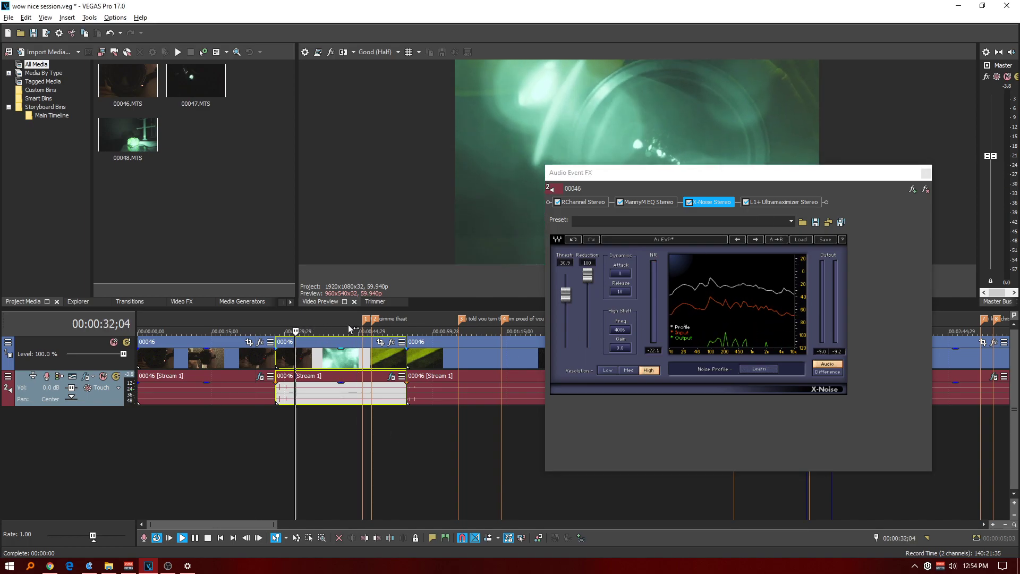
key("space")
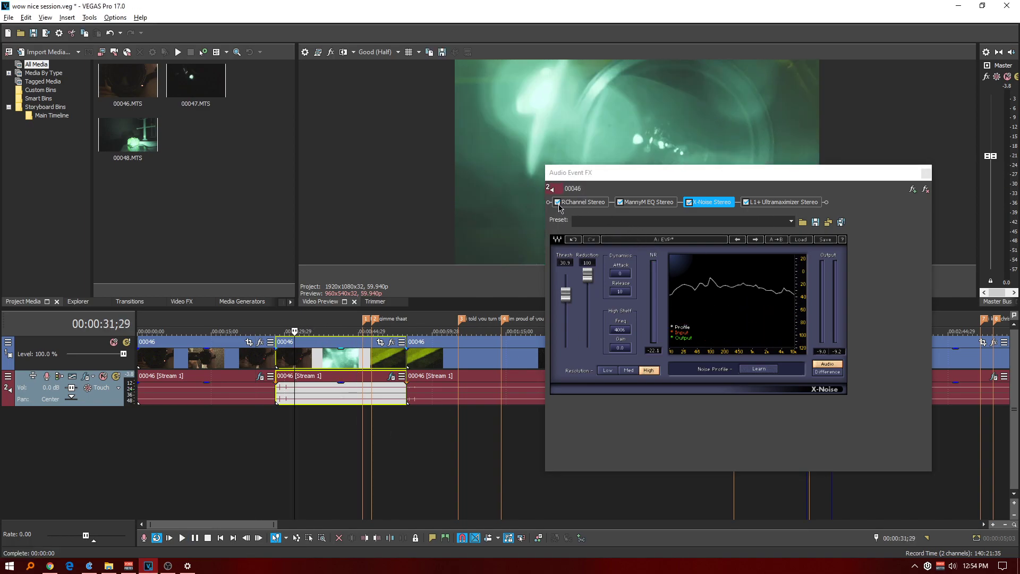
Remove L1+ Ultramaximizer, MannyM EQ and RChannel from the second section's effect chain, keeping only X-Noise Stereo.
left_click(772, 204)
right_click(772, 206)
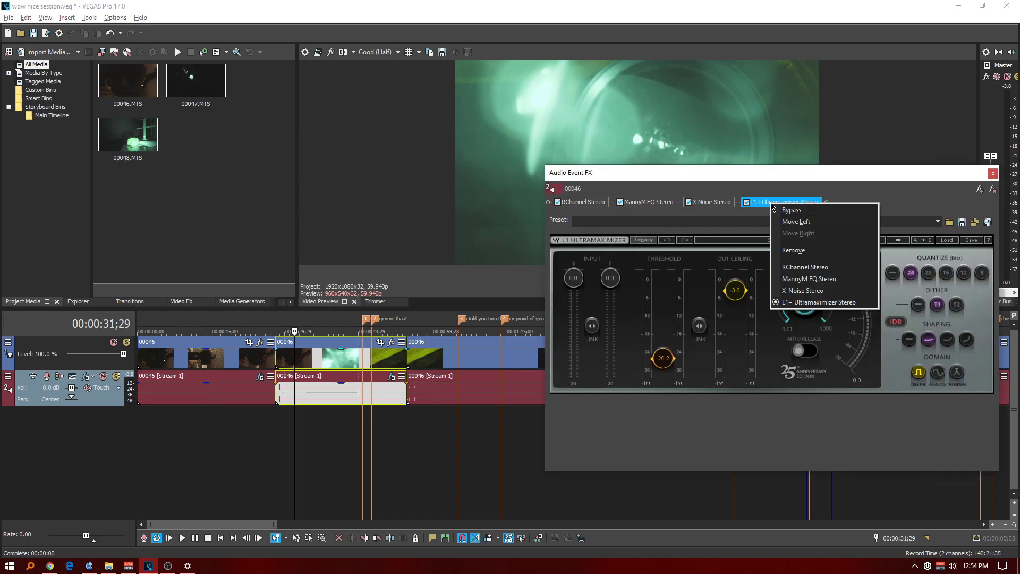
left_click(803, 251)
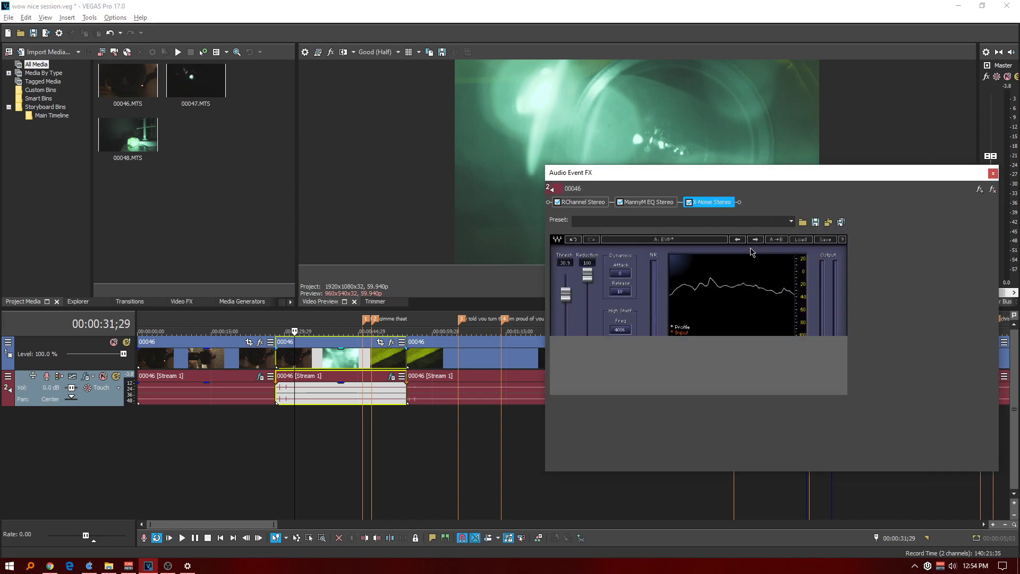
left_click(643, 206)
right_click(642, 204)
left_click(663, 248)
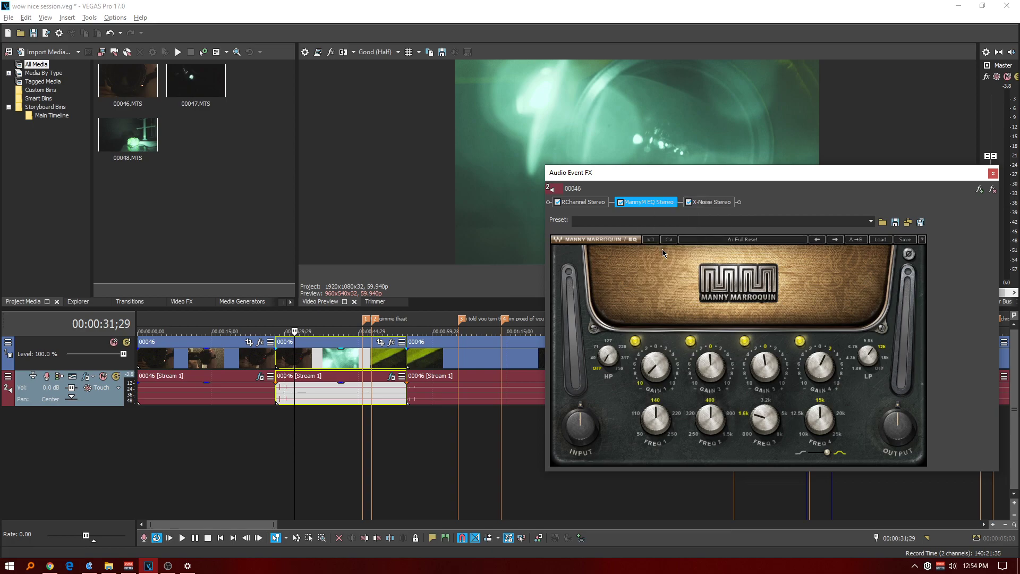
left_click(590, 204)
right_click(589, 204)
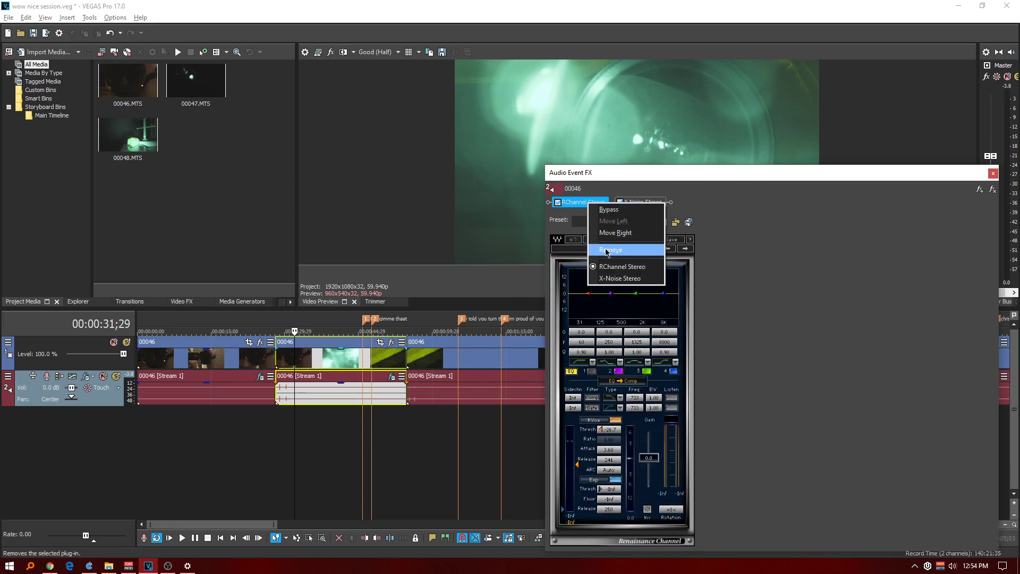
left_click(610, 250)
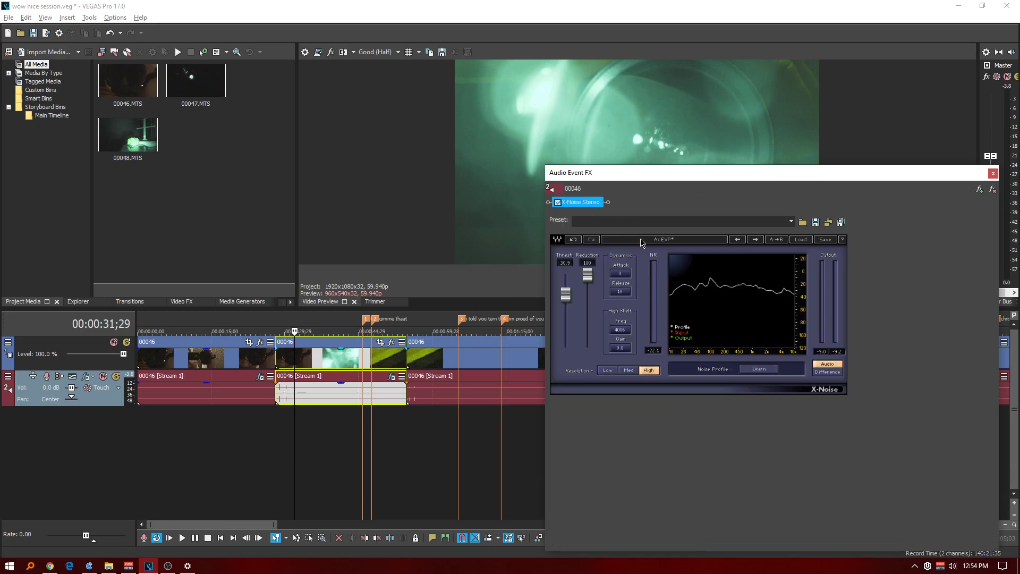
Add the VEGAS Graphic EQ and Track Compressor to the effect chain and place Graphic EQ before X-Noise Stereo.
left_click(979, 190)
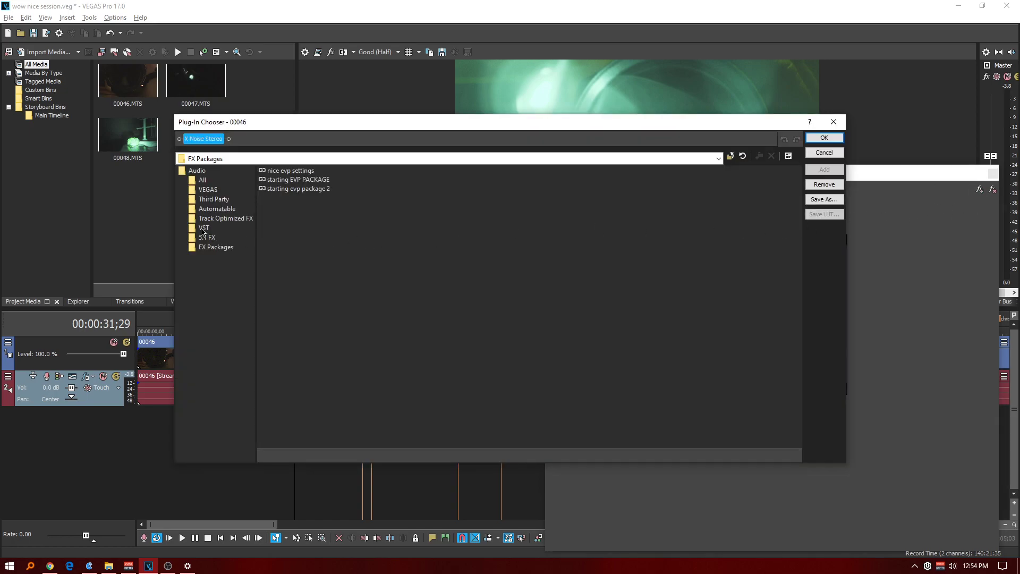
left_click(207, 190)
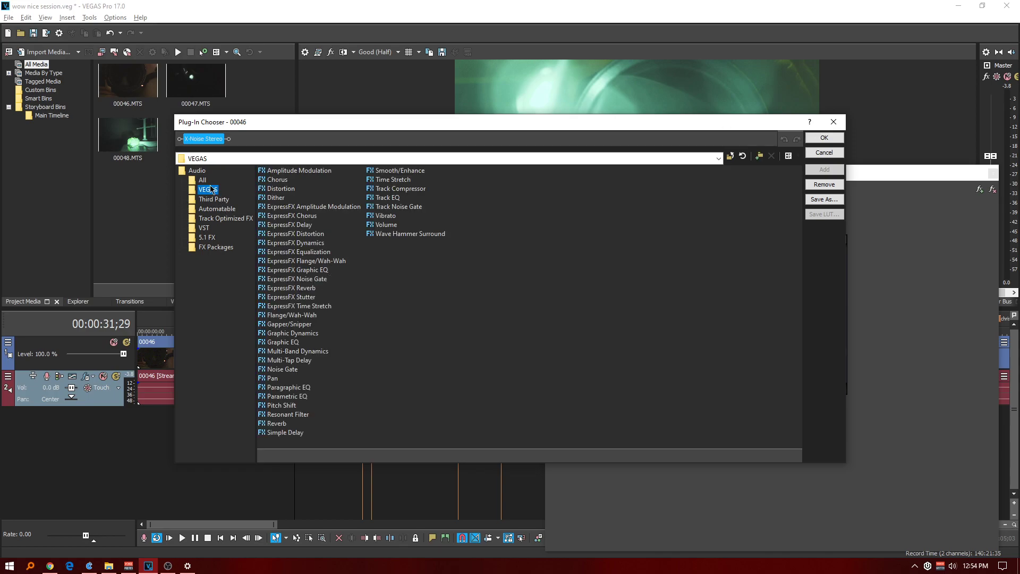
left_click_drag(317, 131, 612, 143)
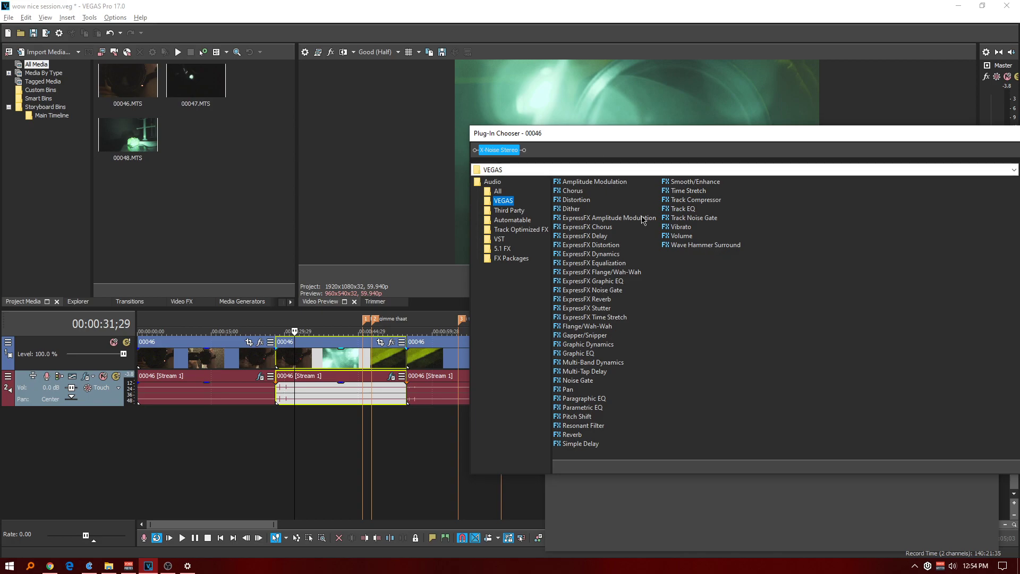
double_click(585, 354)
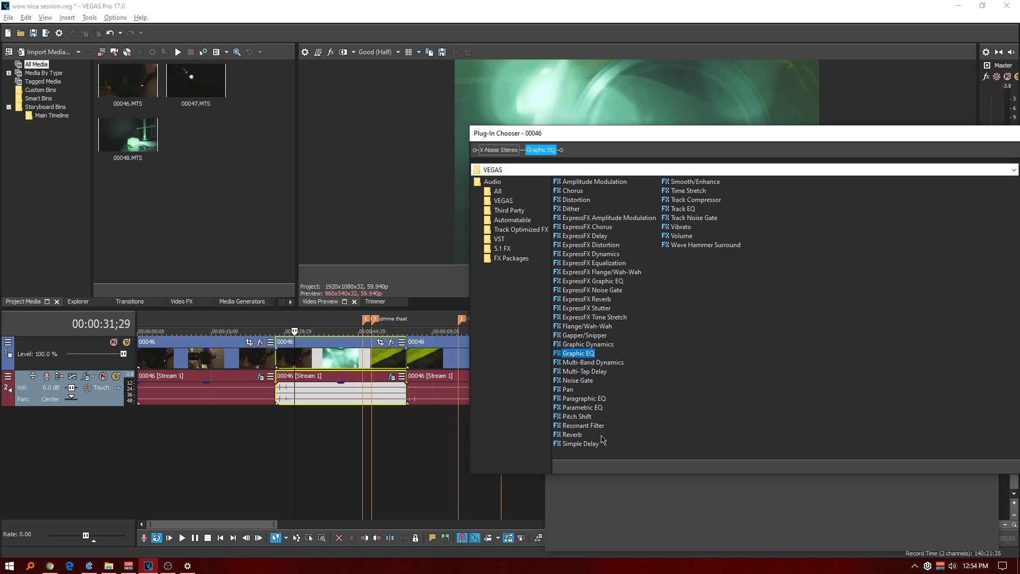
double_click(709, 201)
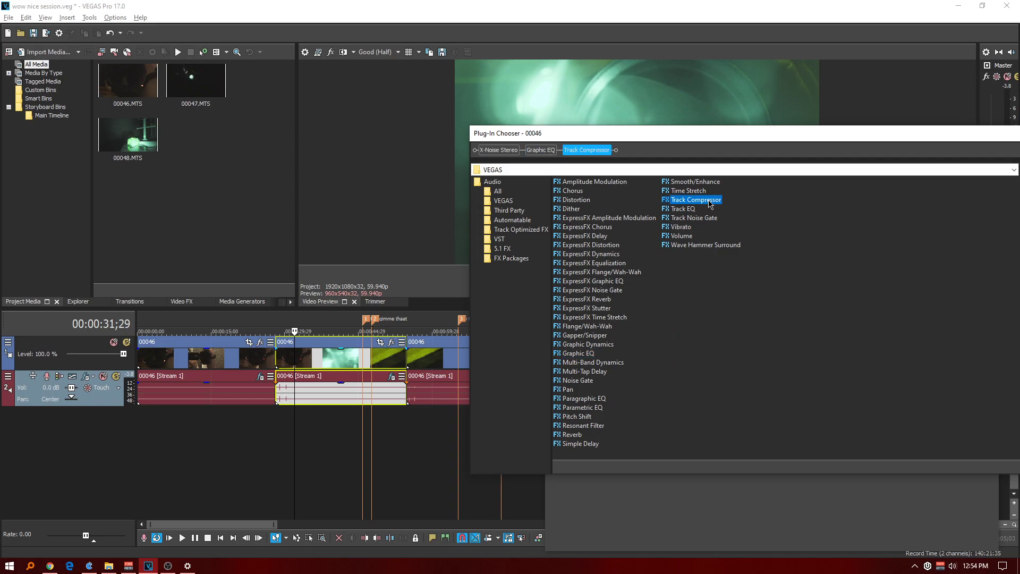
left_click_drag(999, 137, 803, 137)
left_click(923, 157)
left_click_drag(585, 206, 647, 203)
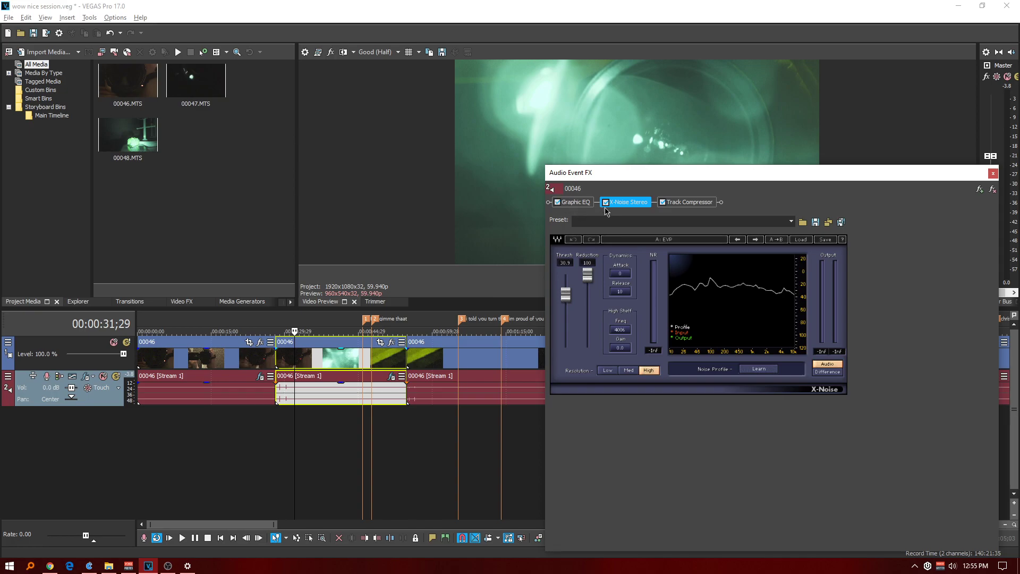
Show the Graphic EQ settings away from the clip and play a loop region from 00:00:28;13 to 00:00:41;17.
left_click(578, 206)
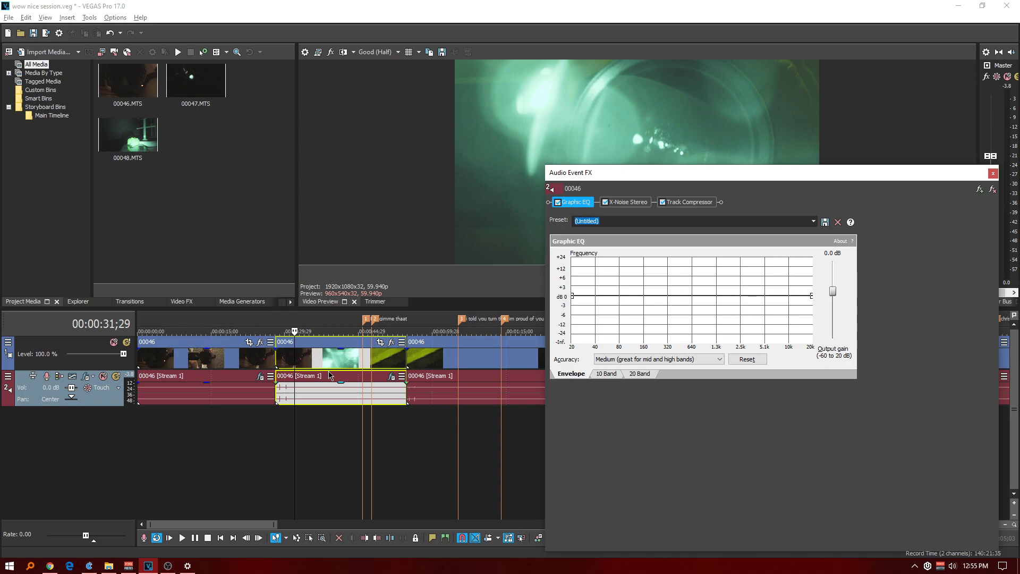
scroll(181, 318, "up", 3)
left_click_drag(718, 172, 178, 112)
left_click_drag(519, 317, 708, 318)
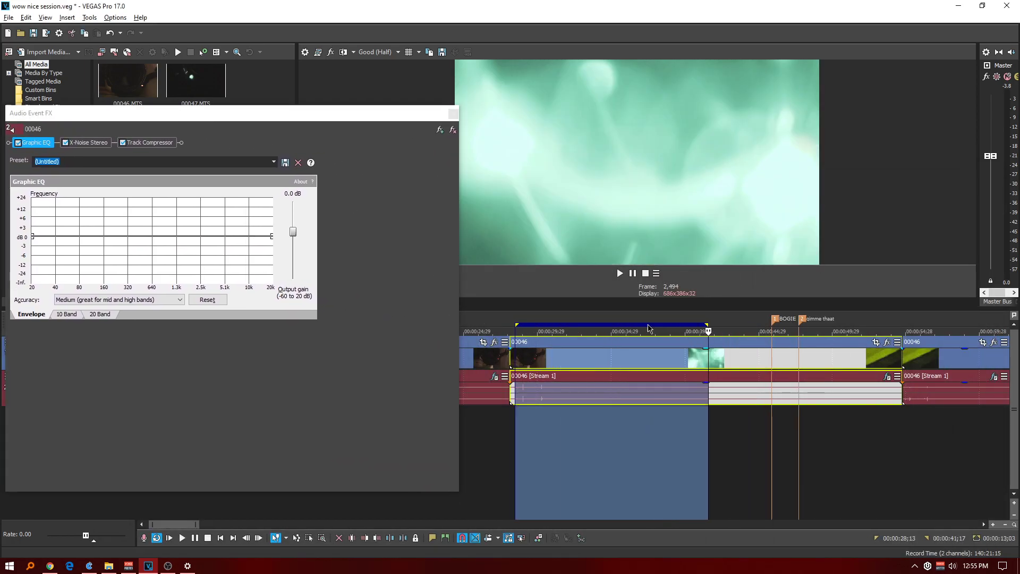
key("space")
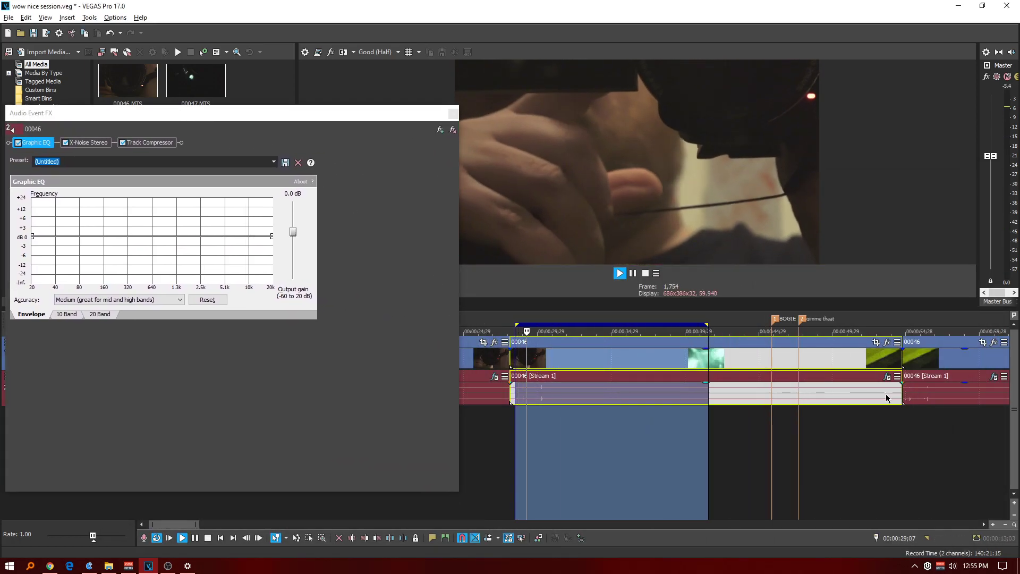
Set the X-Noise threshold to 17.9 during playback of the second section.
left_click(88, 142)
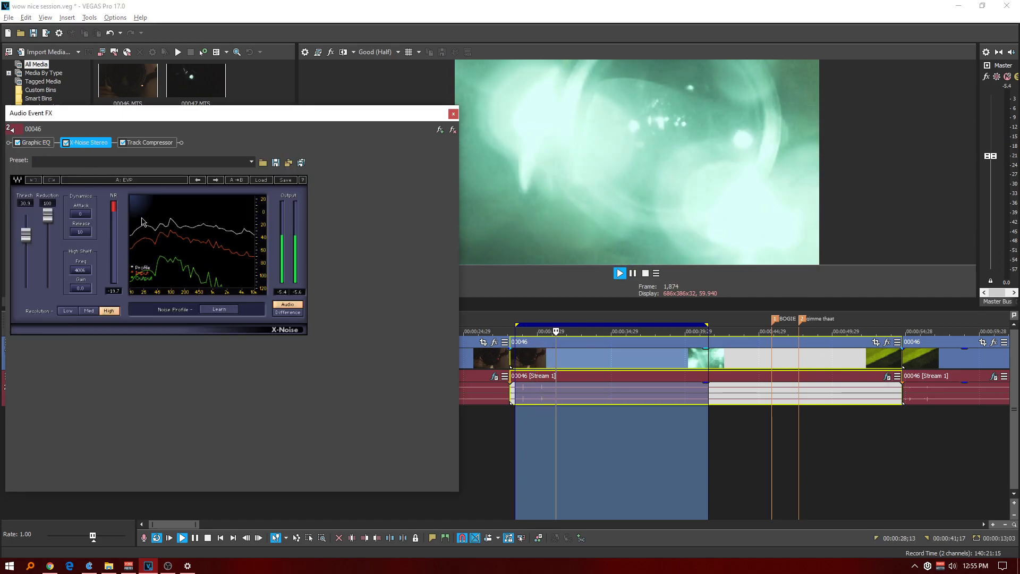
left_click_drag(26, 236, 26, 249)
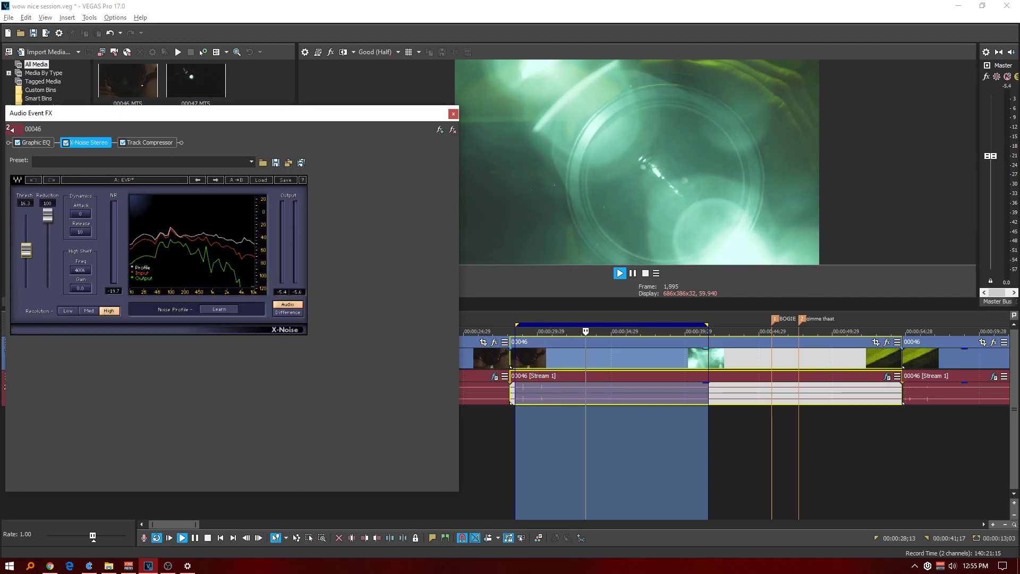
left_click_drag(87, 113, 97, 113)
Bypass X-Noise Stereo and Track Compressor, and stop playback with the cursor at 00:00:28;21.
left_click(76, 143)
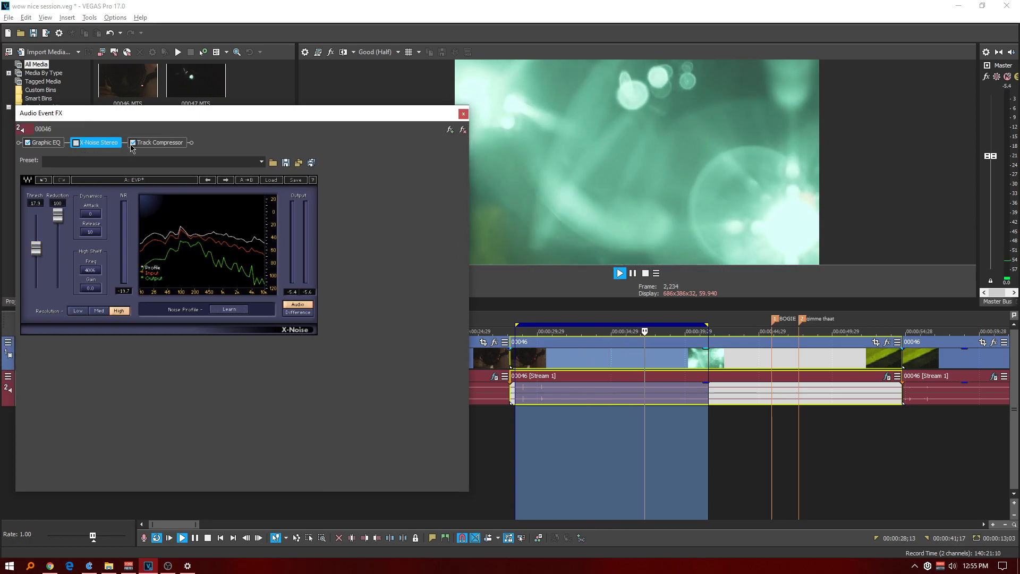
left_click(133, 143)
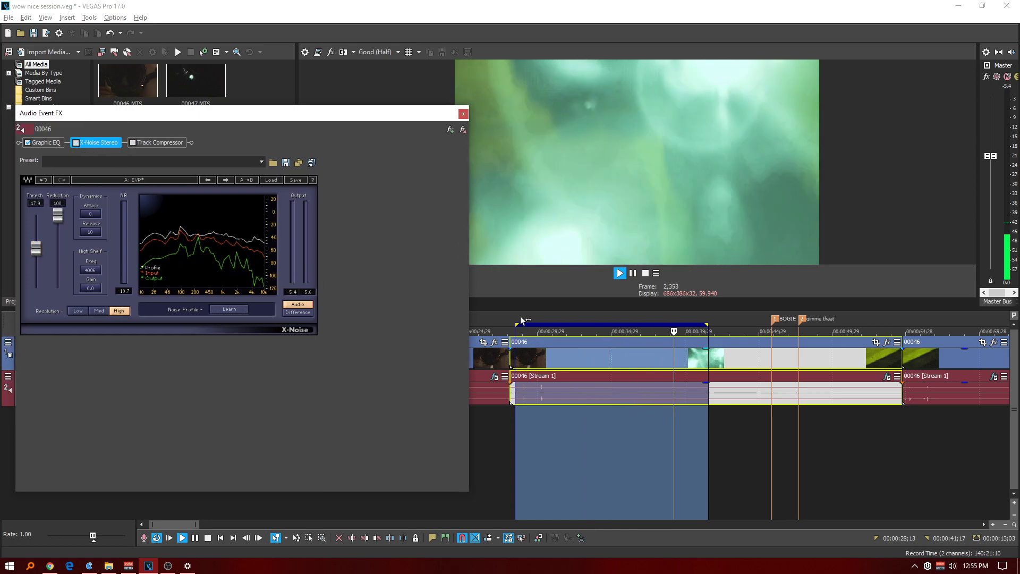
left_click(519, 318)
key("space")
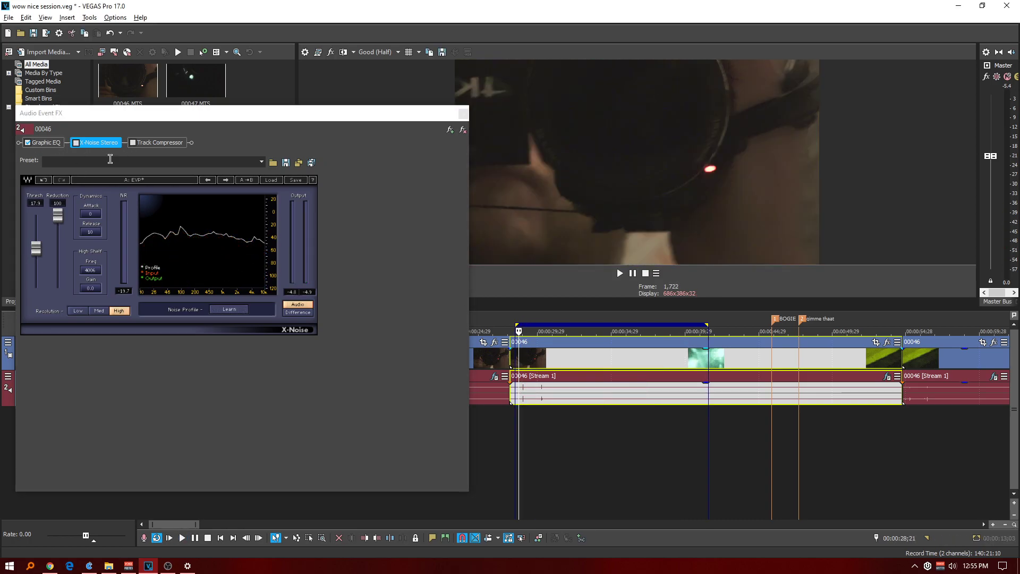
Lower the Graphic EQ envelope's 20 Hz end to -Inf during playback, and return the cursor to 00:00:28;02.
left_click(48, 142)
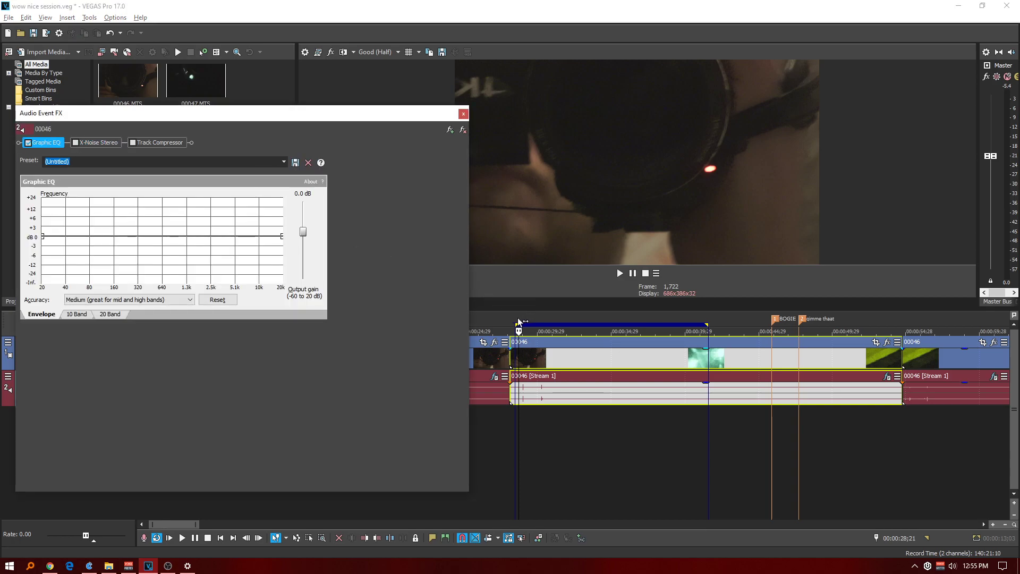
left_click_drag(514, 317, 515, 317)
key("space")
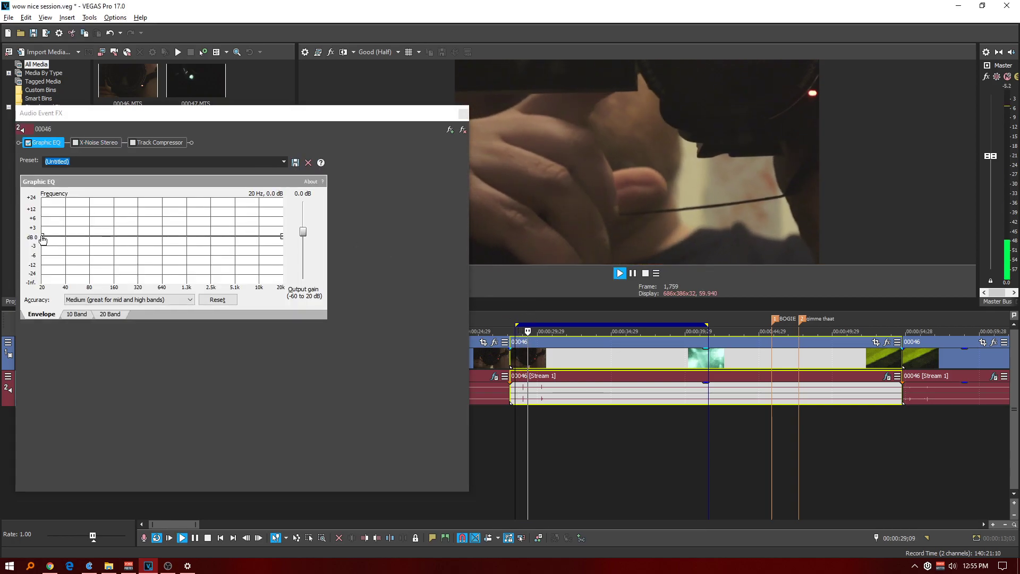
left_click_drag(43, 236, 60, 306)
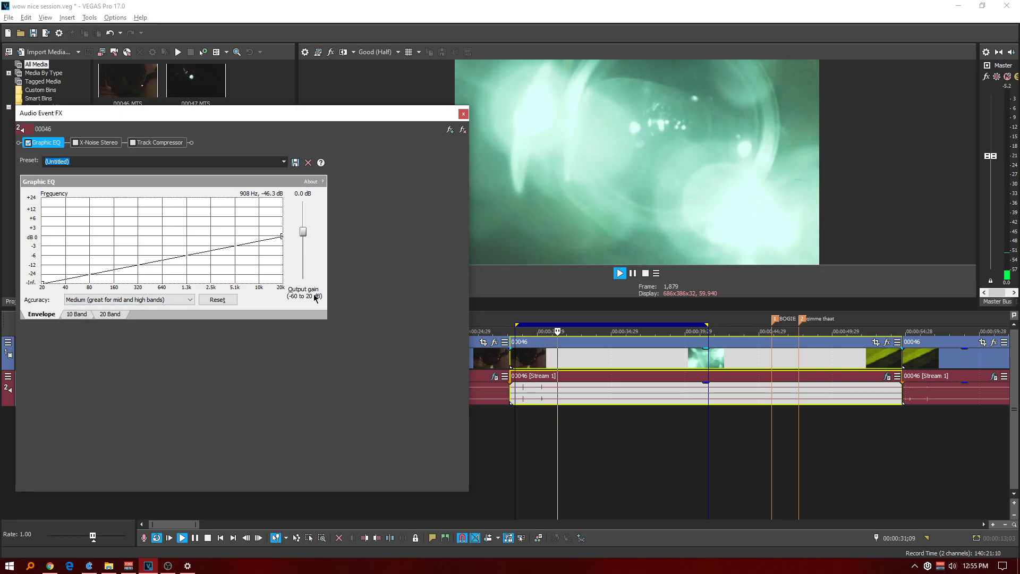
left_click(506, 314)
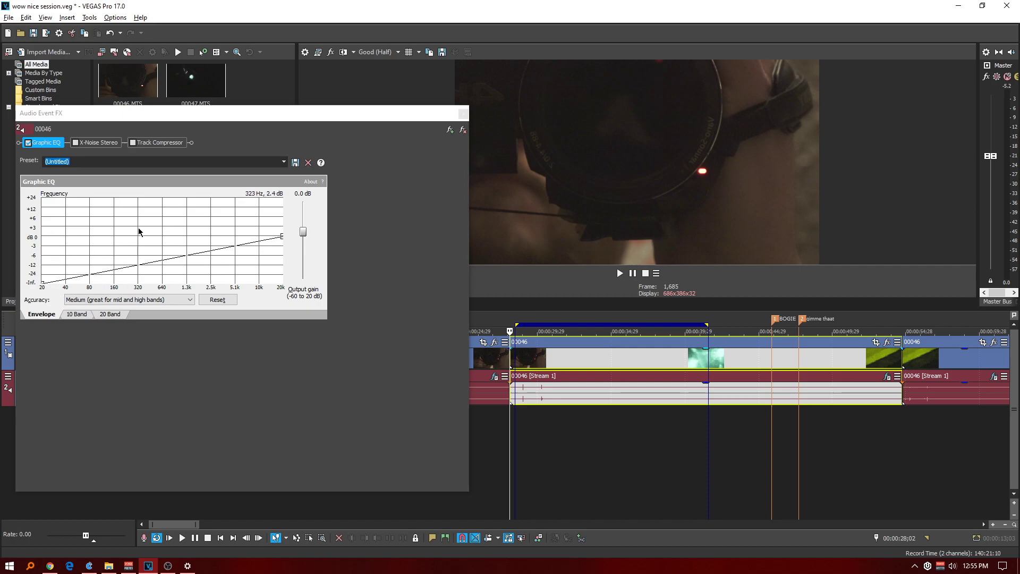
Shape the Graphic EQ envelope with points near 0 dB just above 160 Hz and just below 10 kHz, dropping 20 kHz to -Inf.
left_click_drag(113, 275, 121, 244)
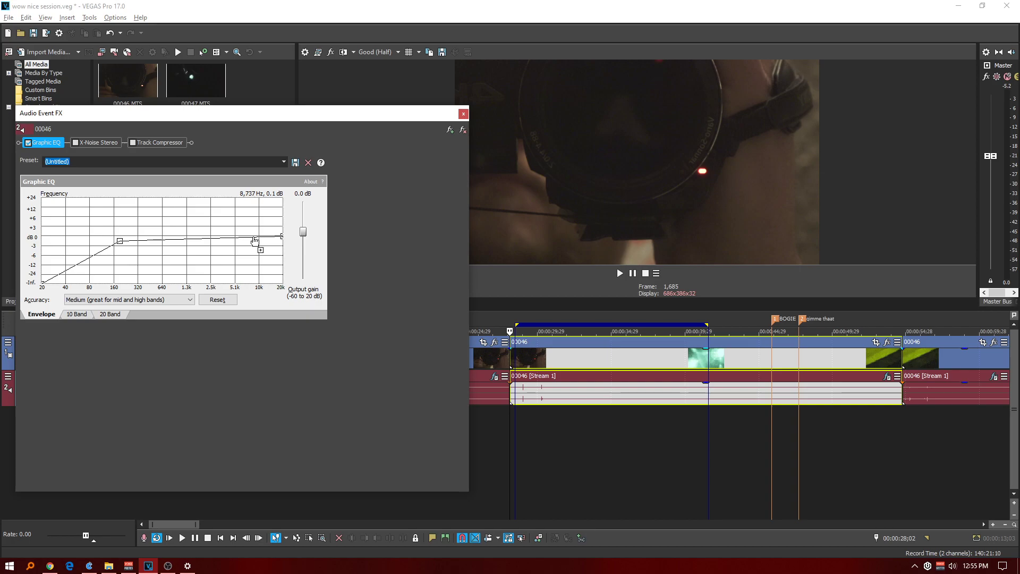
left_click_drag(283, 238, 283, 287)
left_click_drag(255, 242, 262, 242)
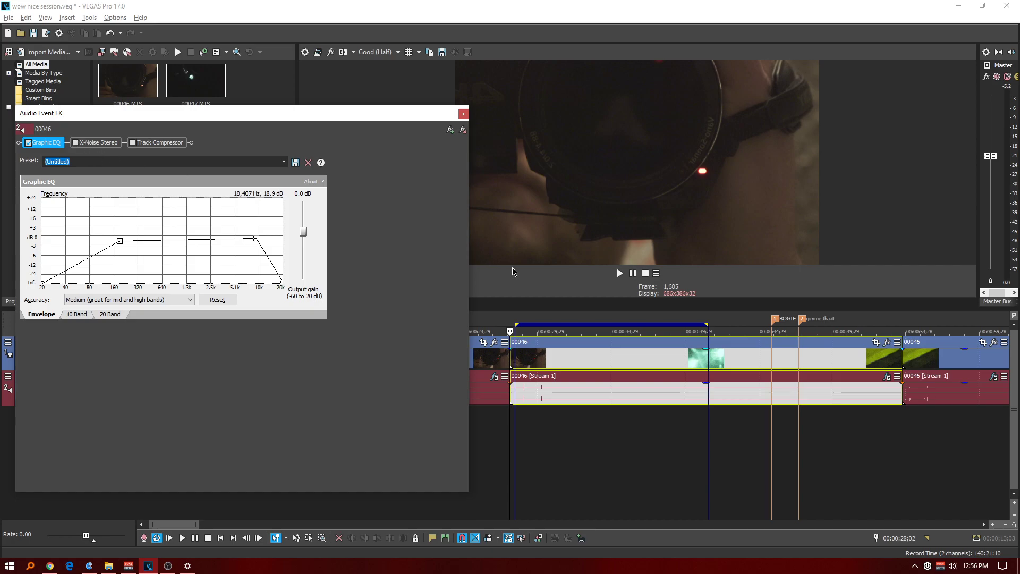
Enable X-Noise Stereo, learn a new noise profile during playback, and set its threshold to 11.2.
left_click(525, 317)
key("space")
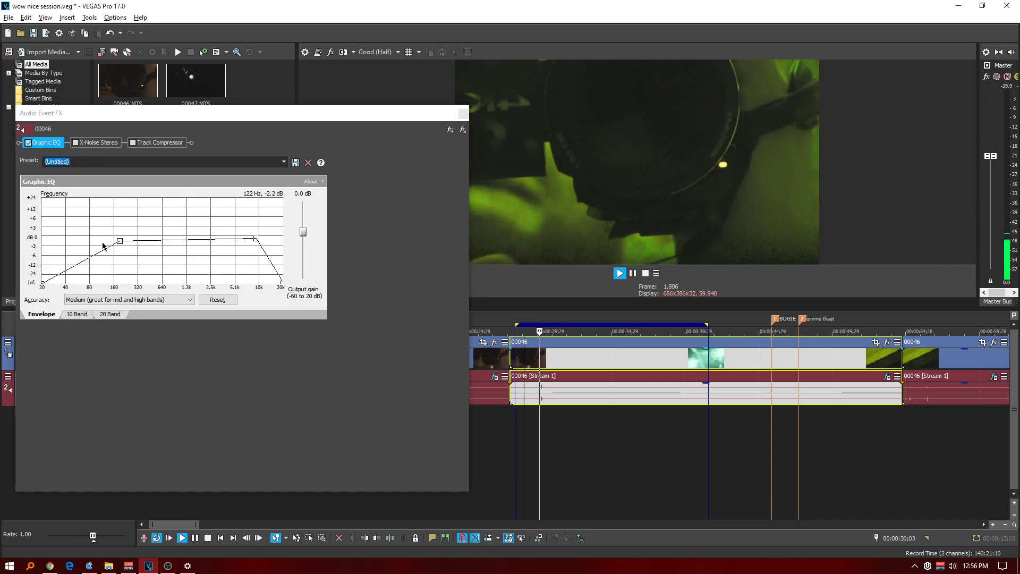
left_click(96, 143)
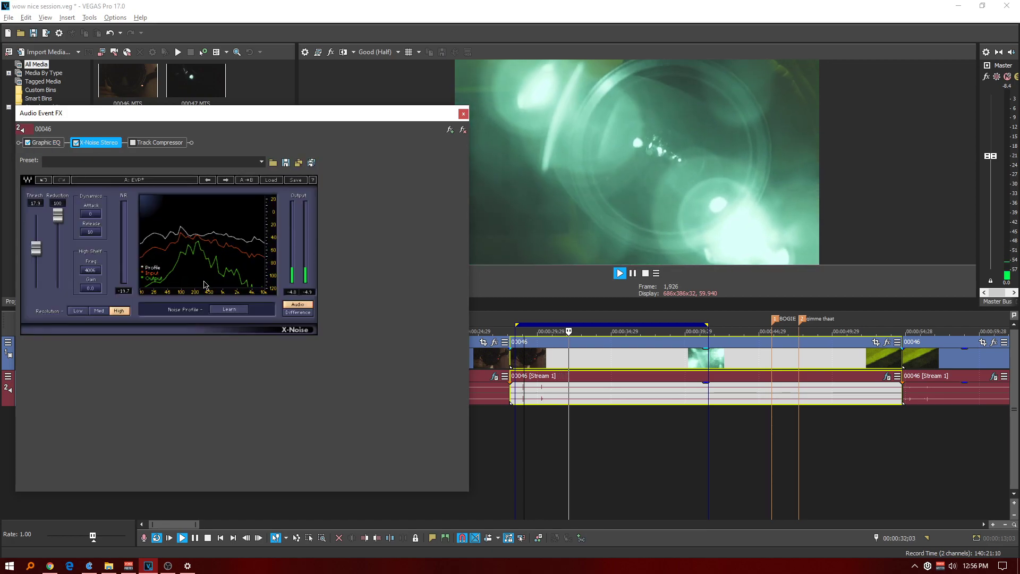
left_click(229, 310)
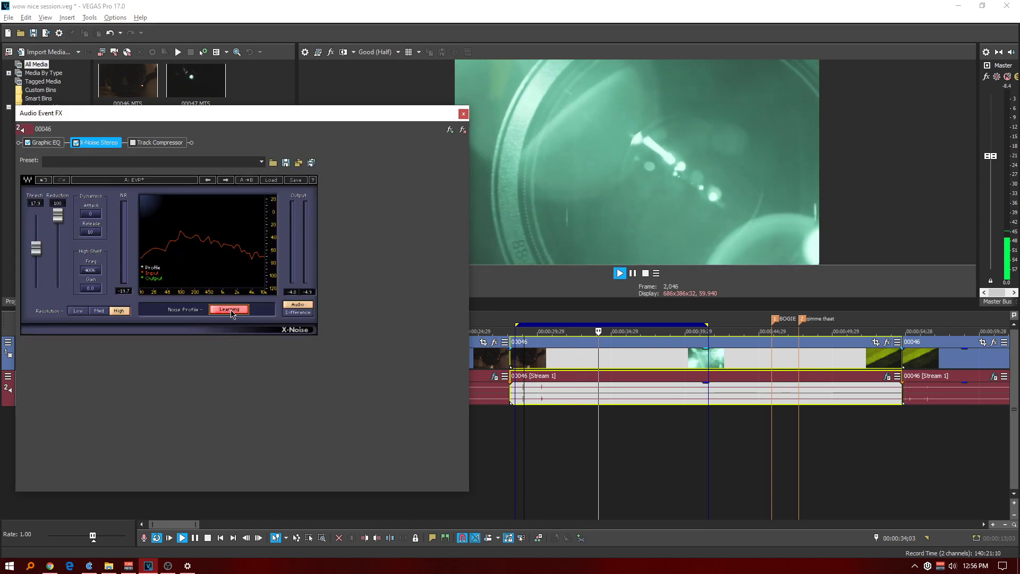
left_click(229, 310)
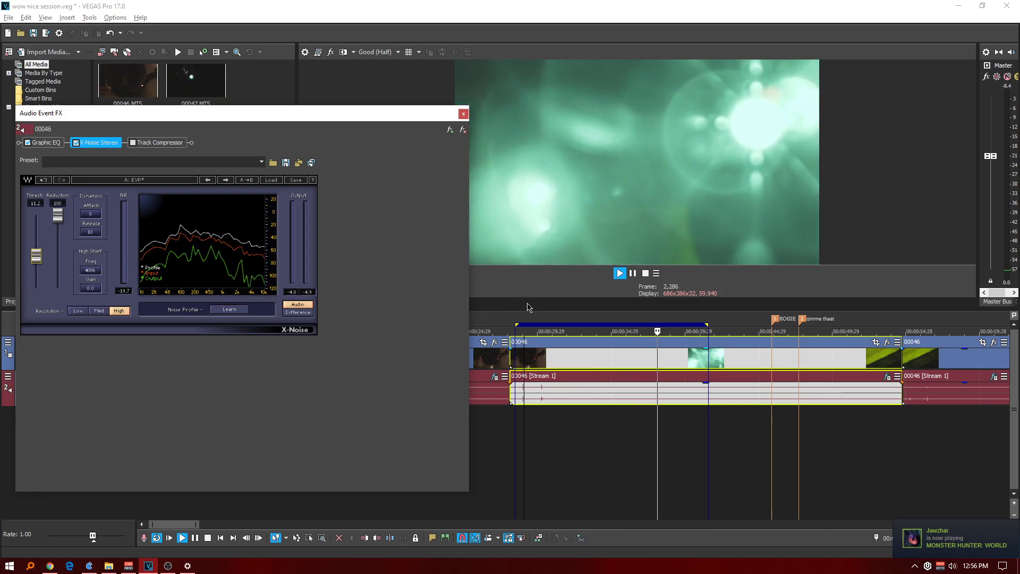
left_click(519, 320)
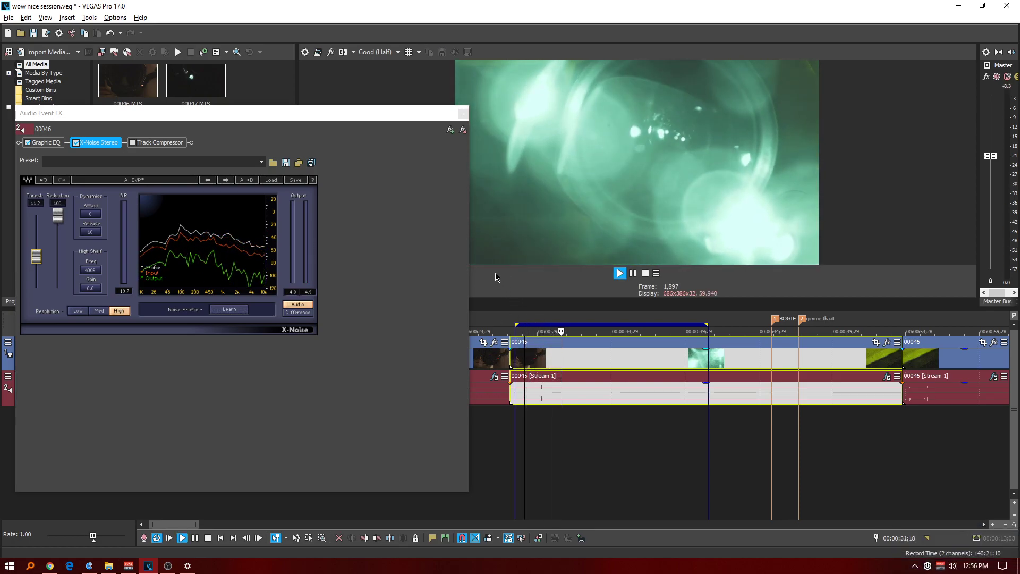
key("space")
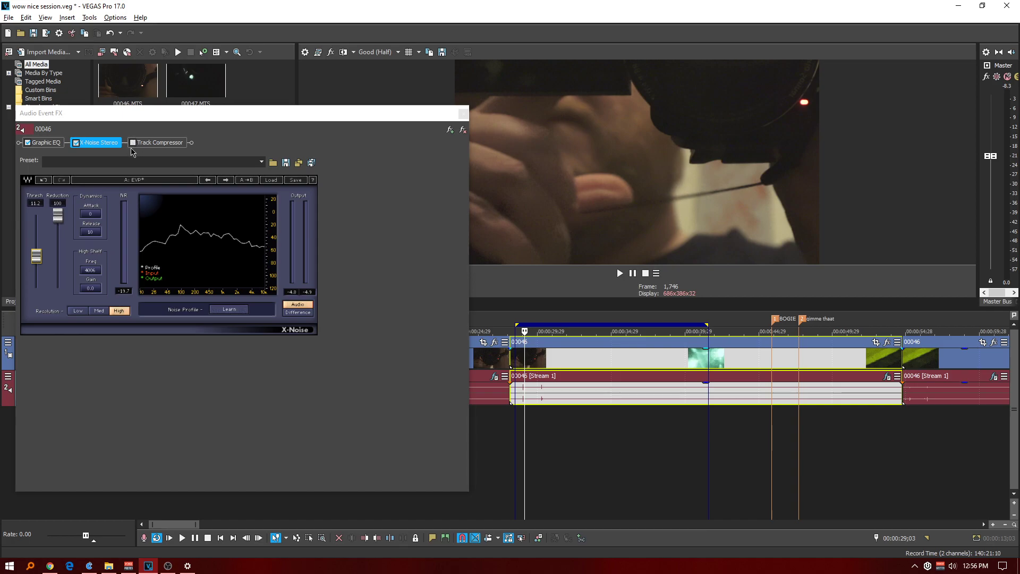
Shrink the Audio Event FX window to fit the plug-in, and briefly check the Voicemeeter Banana mixer.
double_click(220, 118)
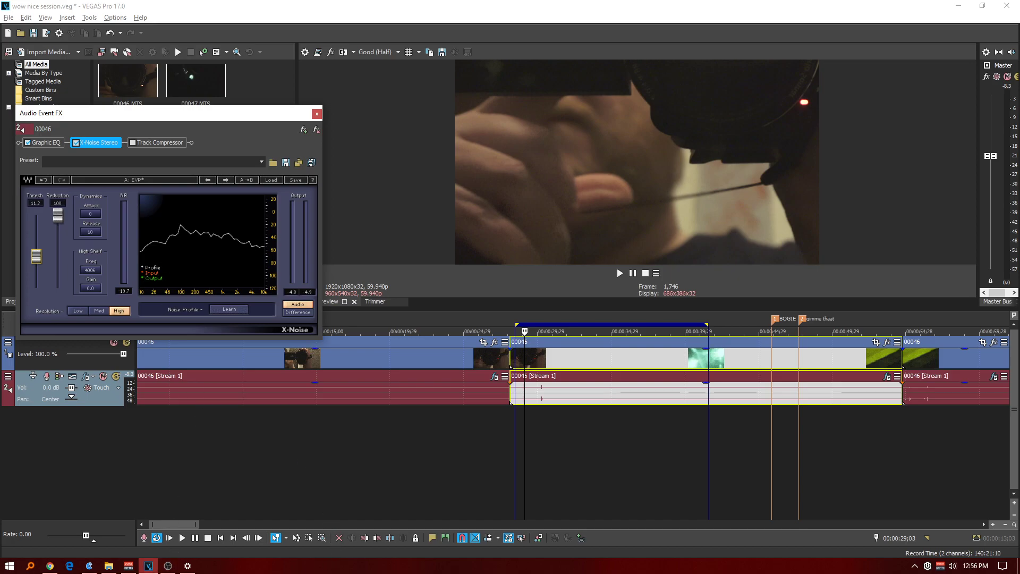
left_click(129, 565)
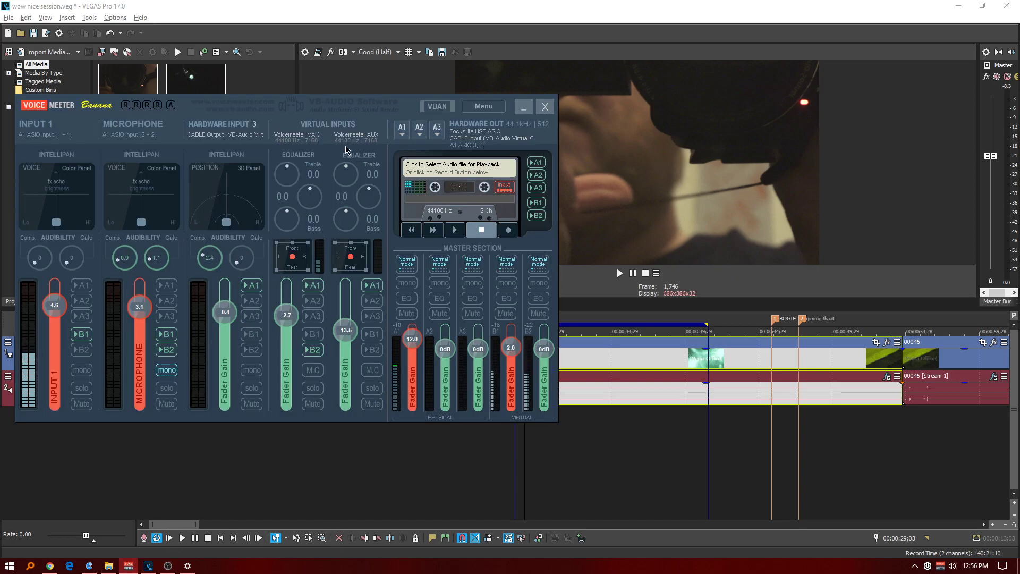
left_click(521, 109)
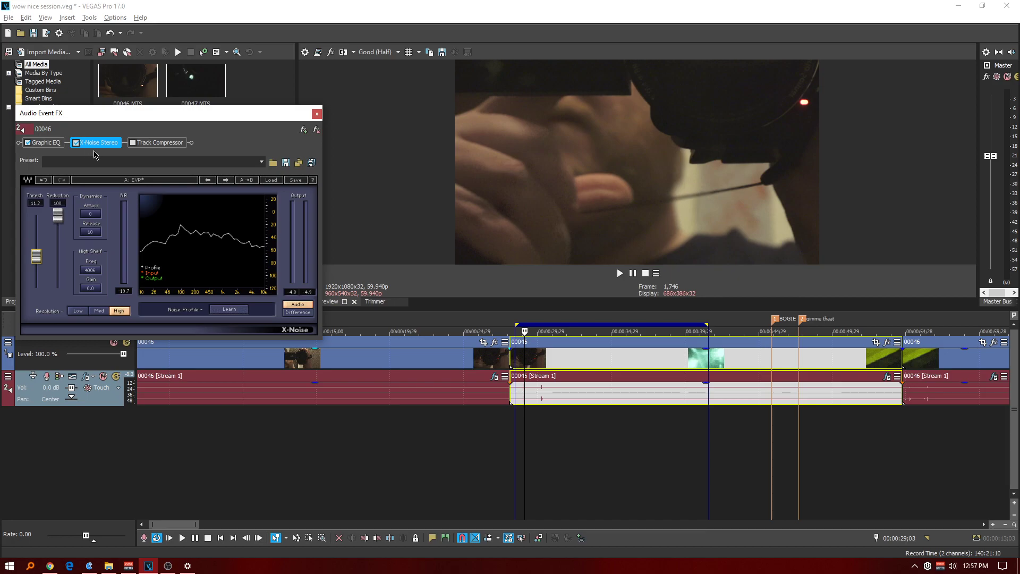
Enable Track Compressor and set its output gain to 17 dB, amount to 4.6, attack to 0 ms and release to 15 ms during playback.
left_click(133, 143)
left_click(155, 143)
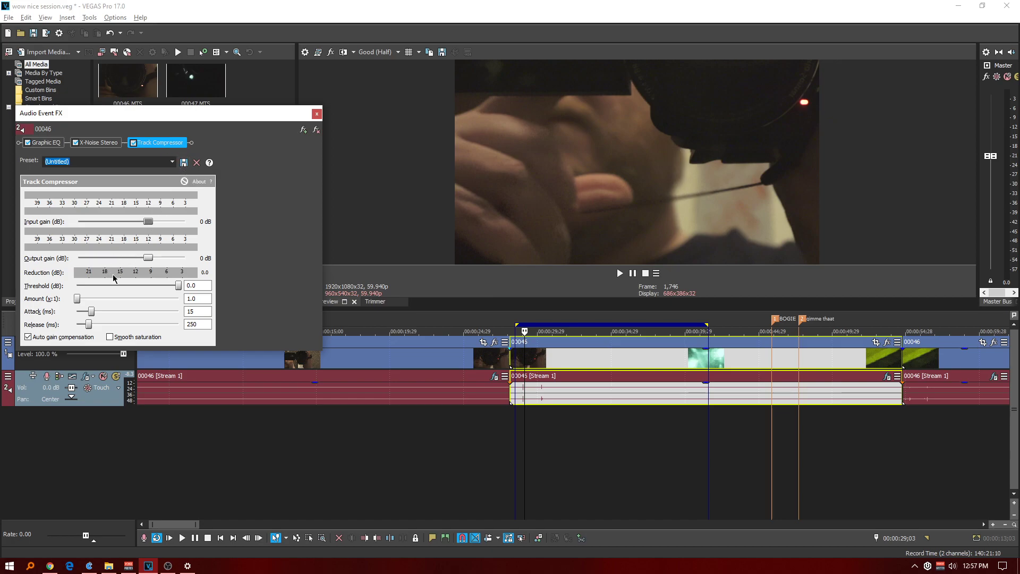
left_click(519, 315)
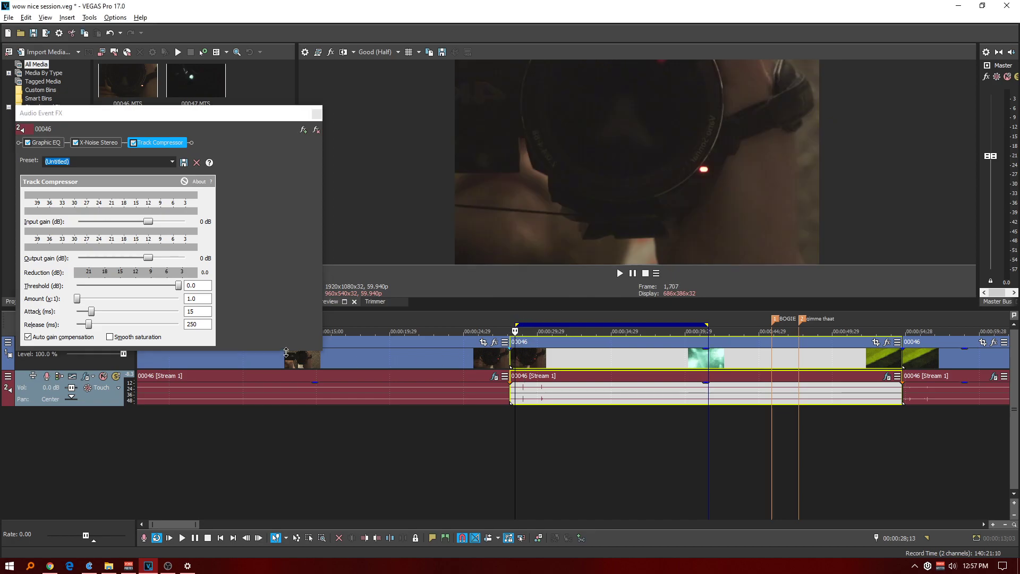
key("space")
left_click_drag(78, 299, 105, 299)
left_click_drag(148, 258, 173, 258)
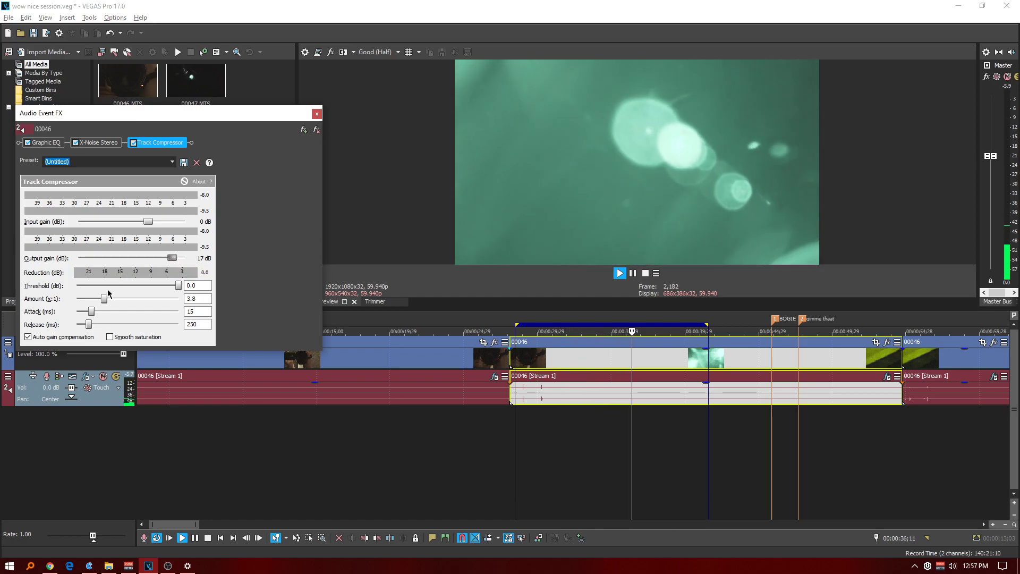
left_click_drag(88, 325, 113, 303)
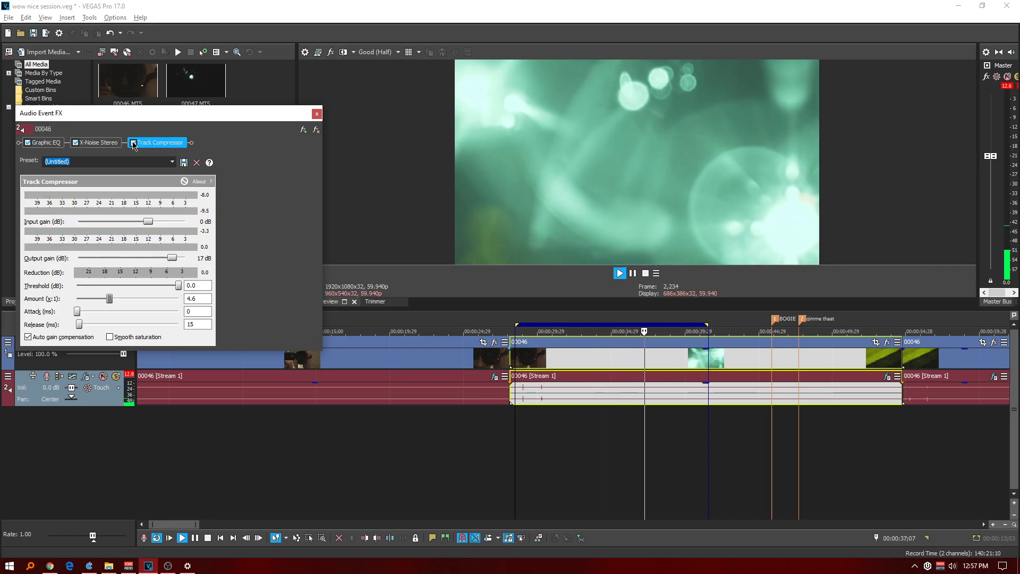
Compare the audio with Track Compressor bypassed and enabled, and set the X-Noise threshold to 10.0.
left_click(133, 142)
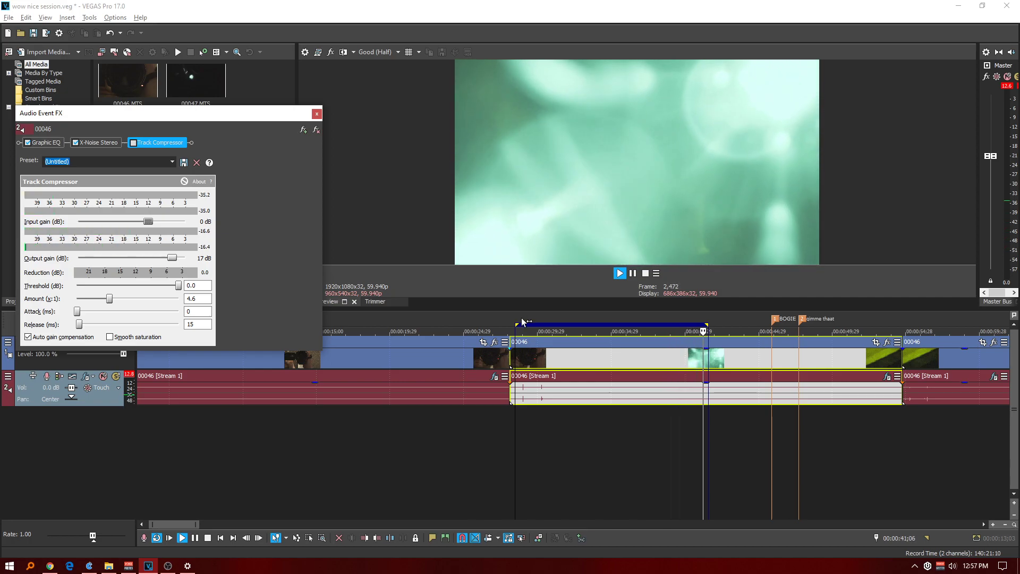
left_click(133, 143)
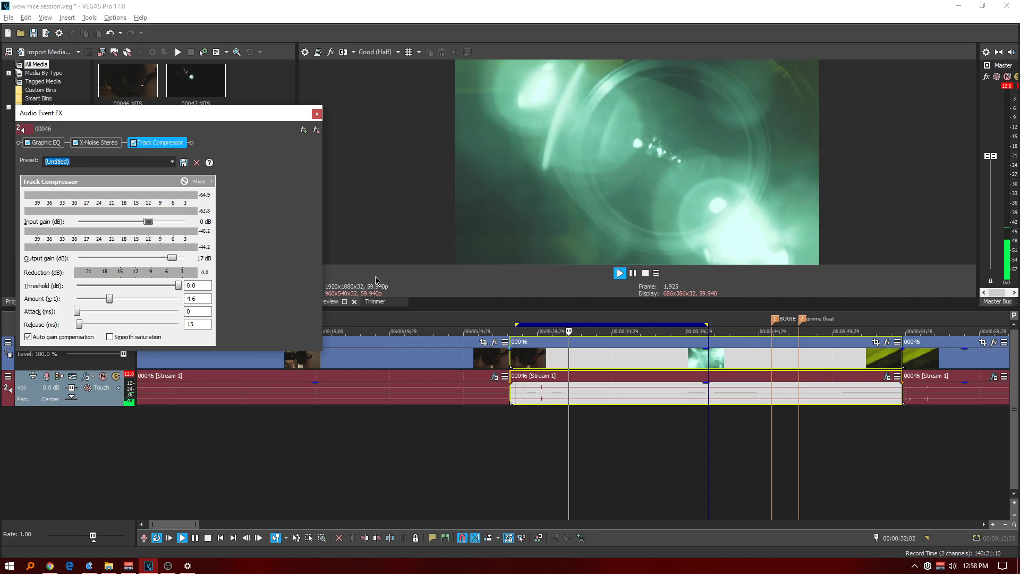
left_click(98, 142)
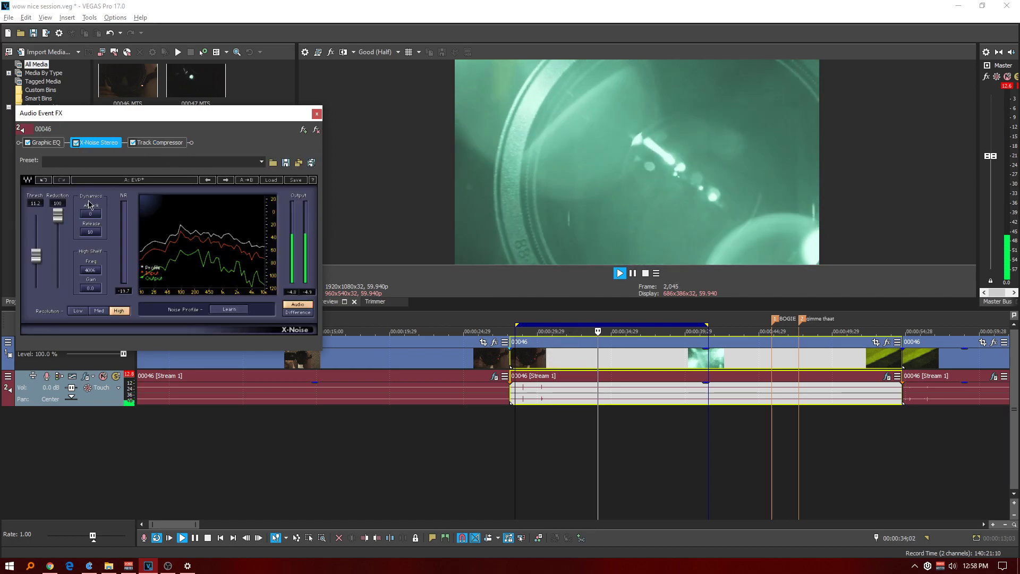
left_click_drag(36, 255, 35, 257)
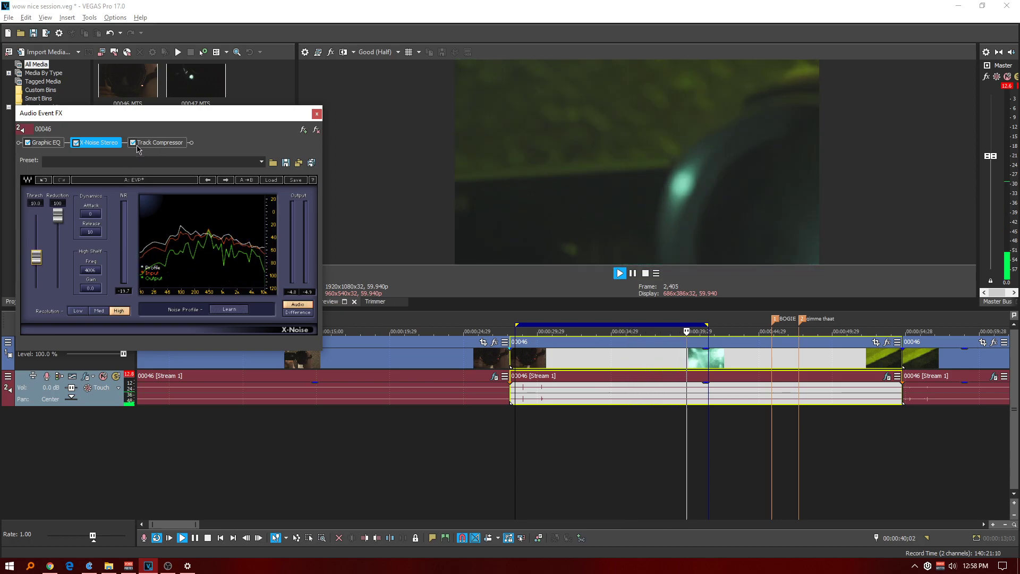
key("space")
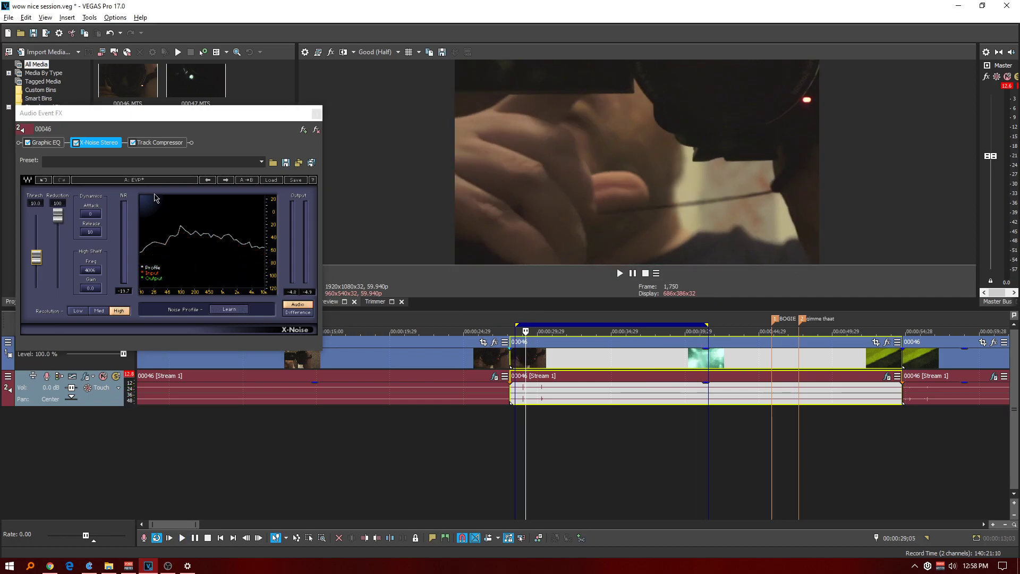
Set the X-Noise threshold to 18.4 while playing the clip from about 00:00:30;01.
left_click(96, 146)
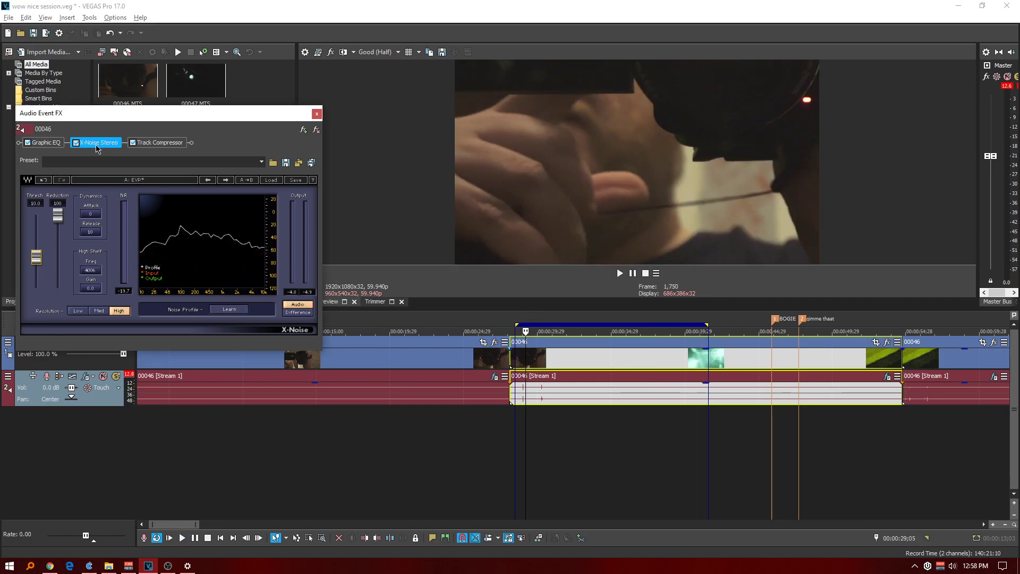
left_click(537, 318)
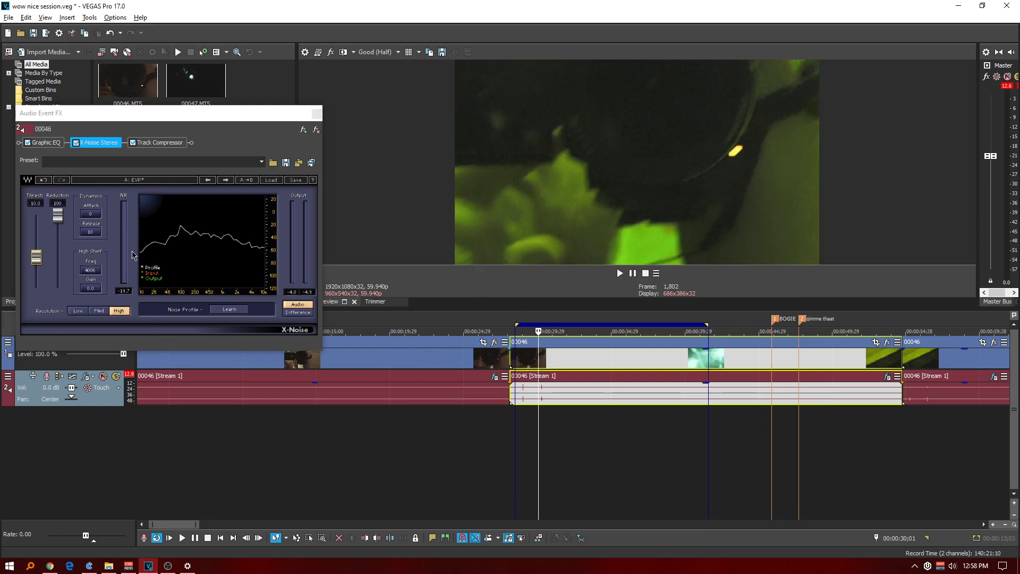
key("space")
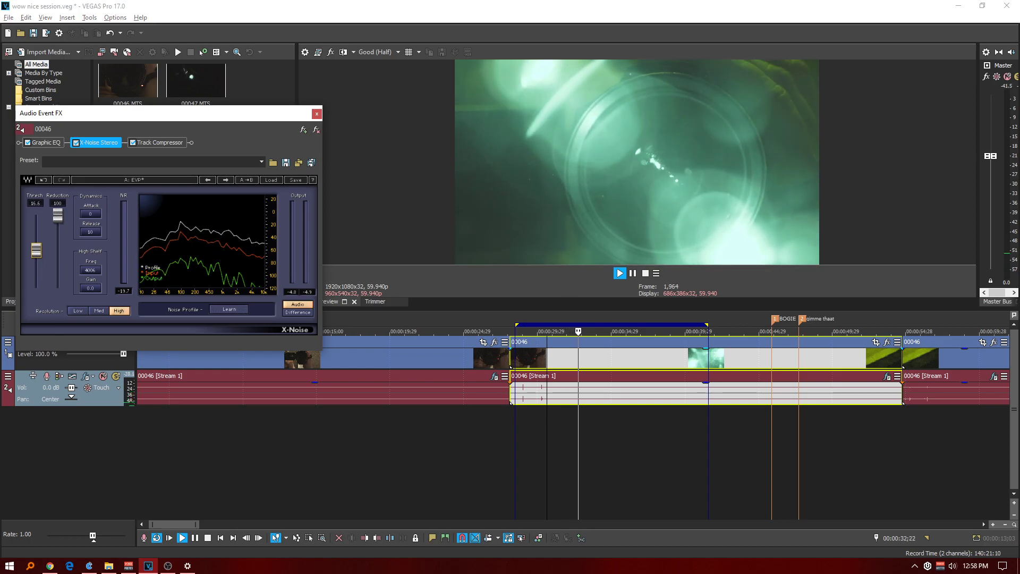
Set Track Compressor's output gain to 25 dB, amount to 28.9 and input gain to 6 dB during playback.
left_click(171, 145)
left_click_drag(179, 253, 253, 255)
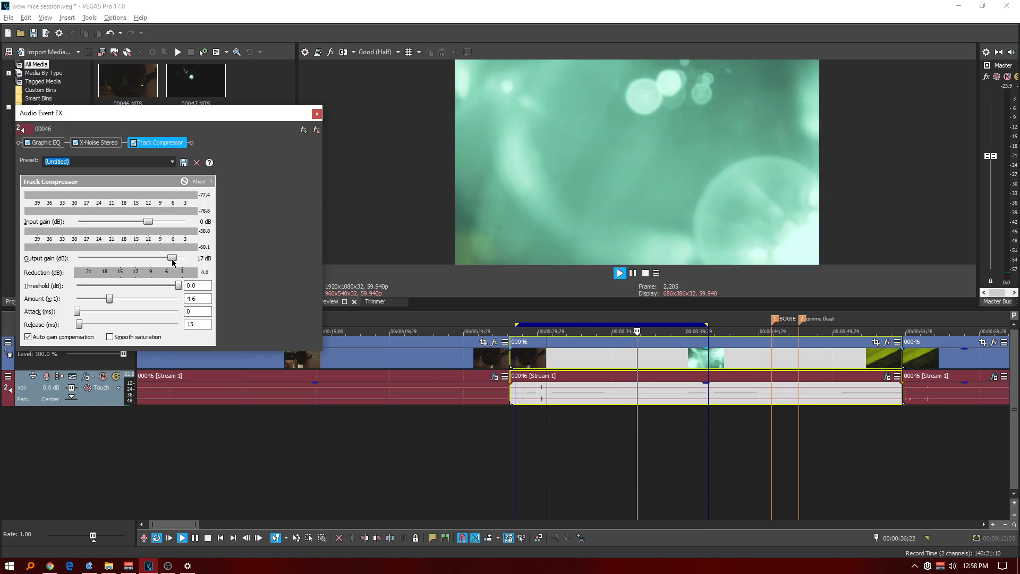
left_click_drag(111, 301, 152, 300)
left_click_drag(149, 222, 156, 222)
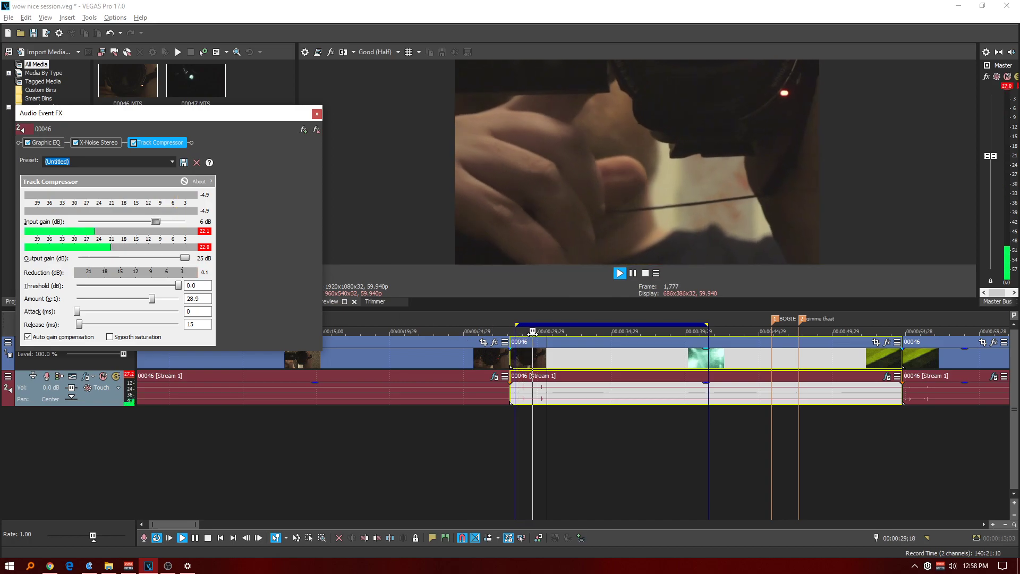
Compare playback with X-Noise Stereo and Track Compressor bypassed against both re-enabled, replaying from 00:00:30;02.
left_click(75, 143)
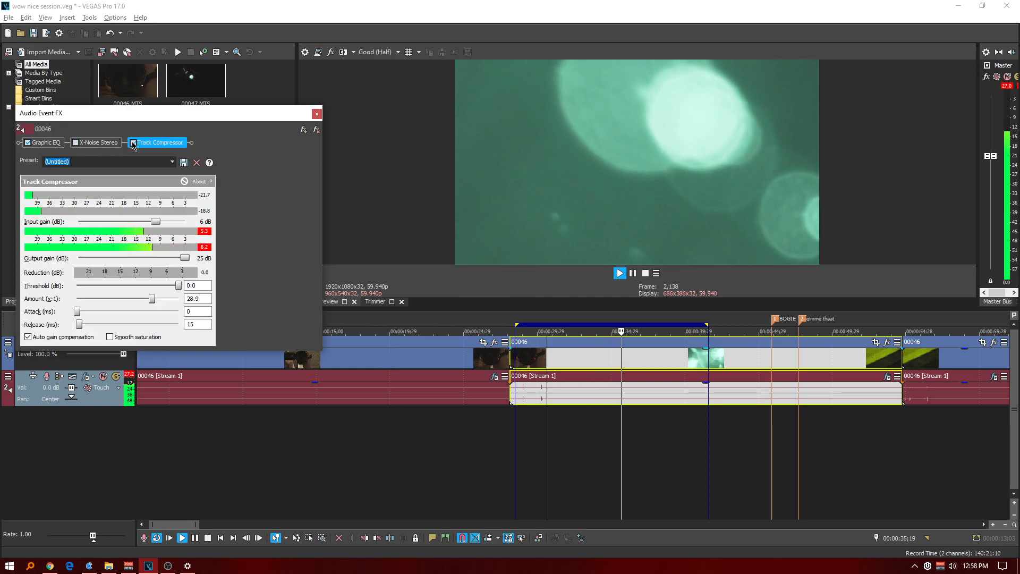
key("space")
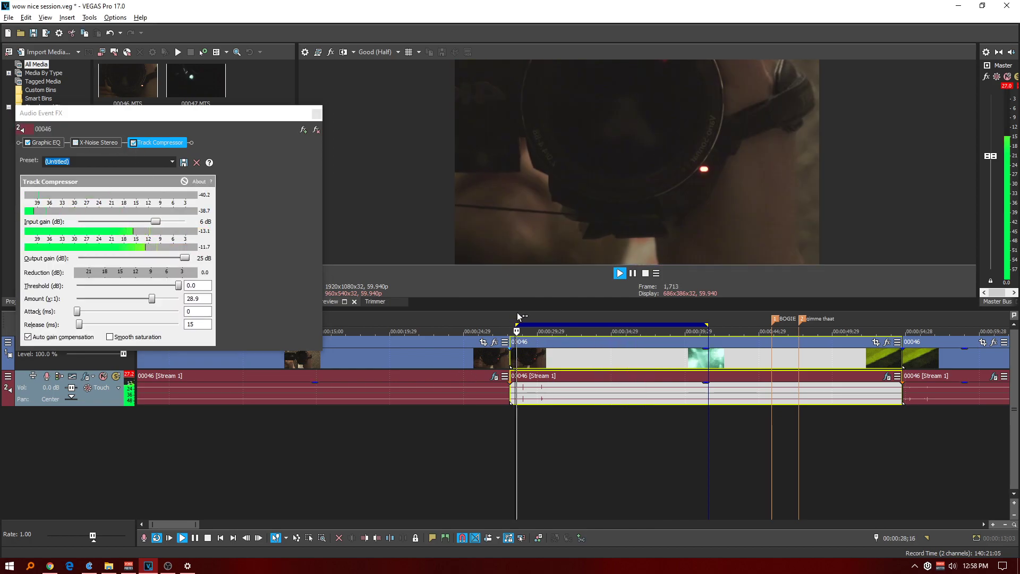
left_click(134, 142)
key("space")
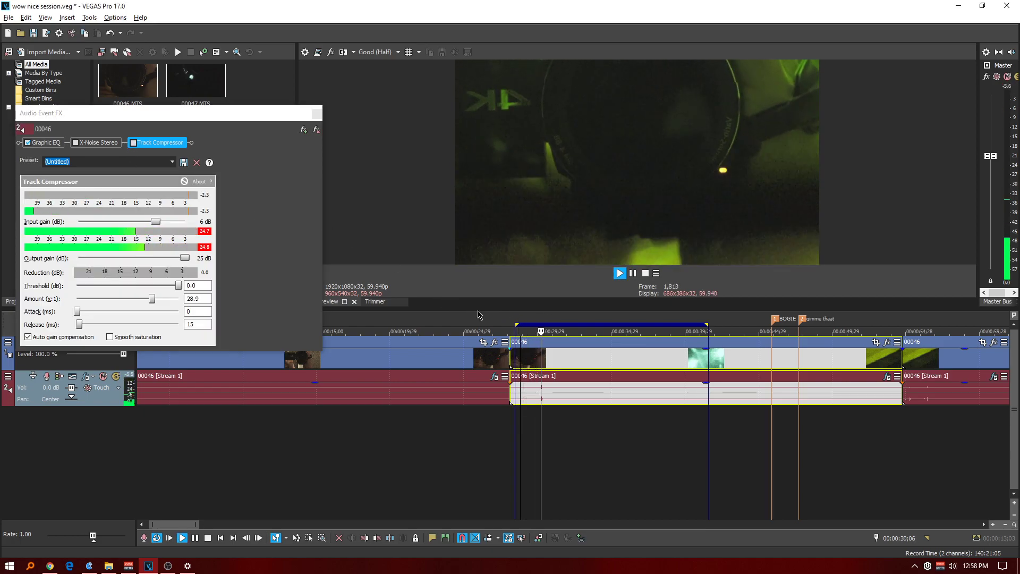
left_click(77, 144)
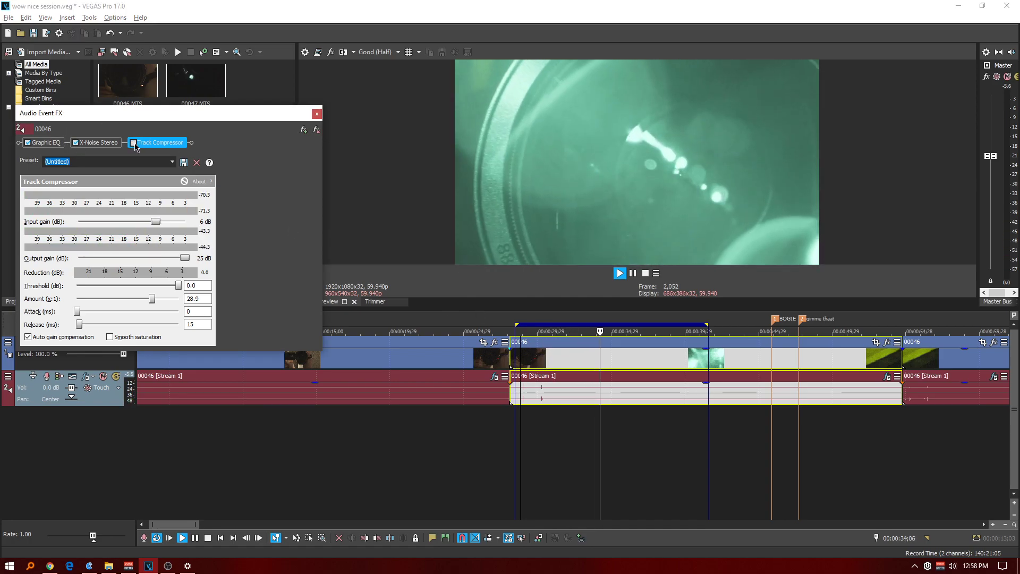
left_click(134, 142)
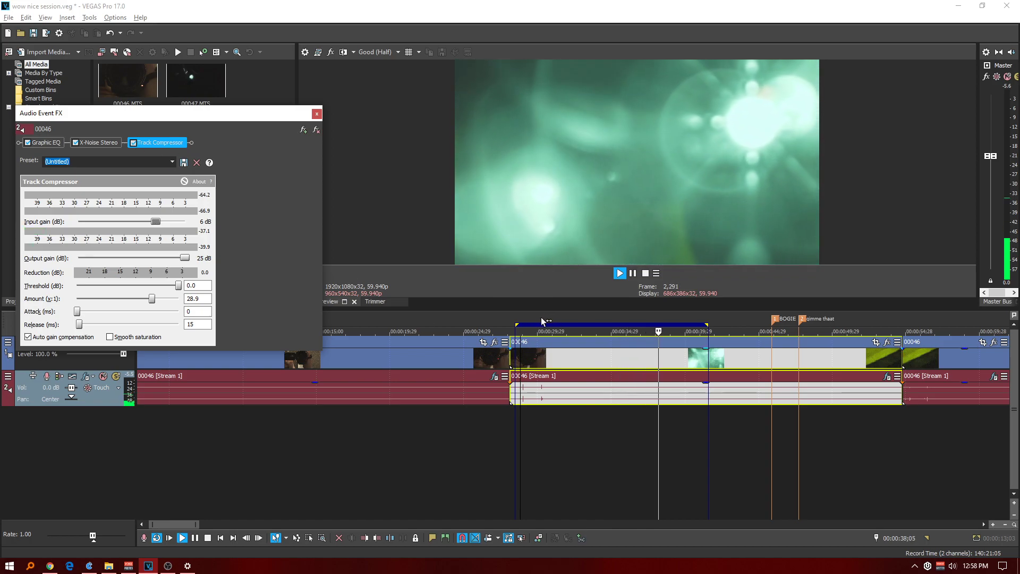
left_click(539, 318)
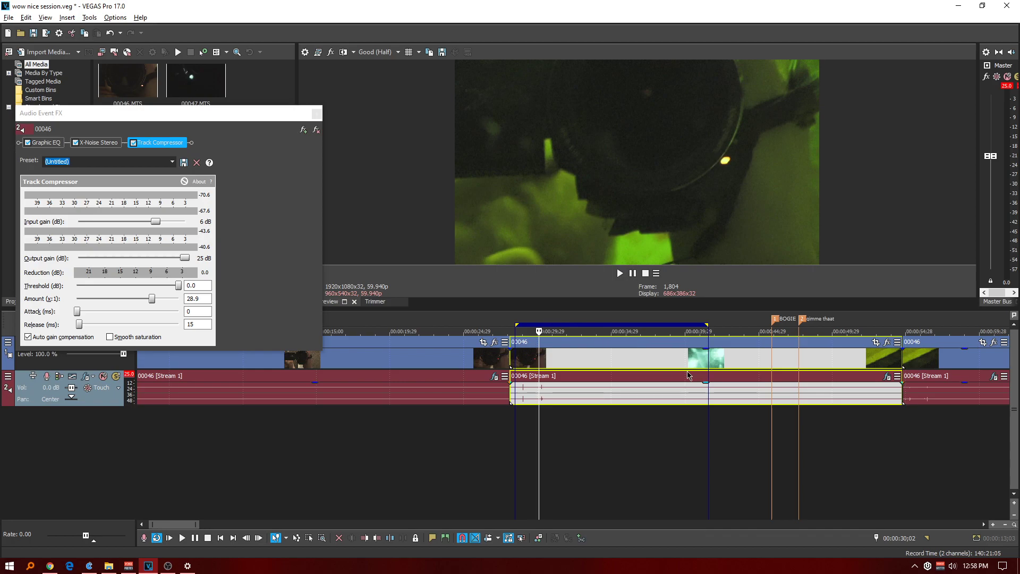
Listen to the processed audio around the BOGIE and "gimme thaat" markers, starting from 00:00:45;02.
left_click(761, 319)
scroll(783, 340, "up", 2)
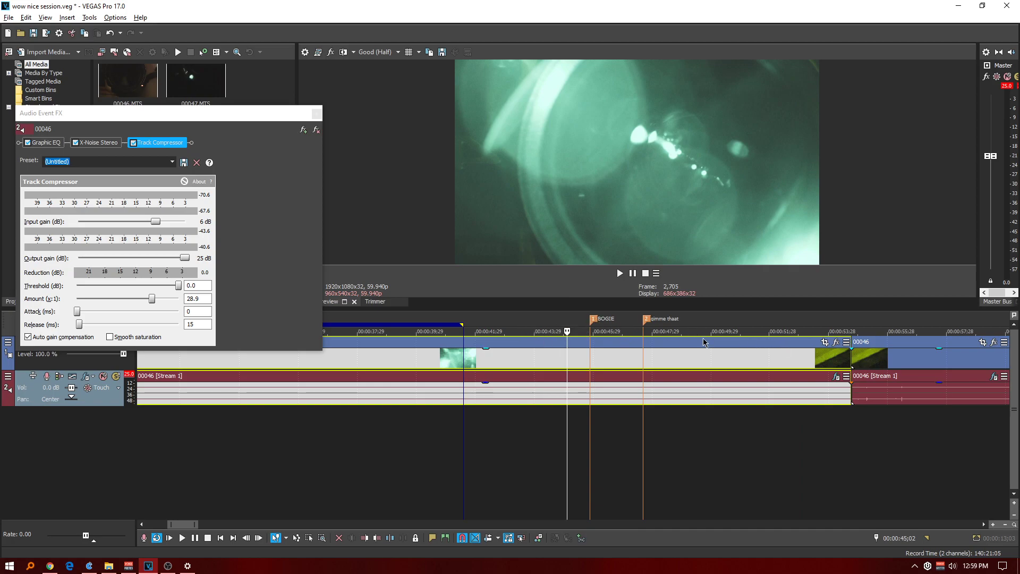
key("space")
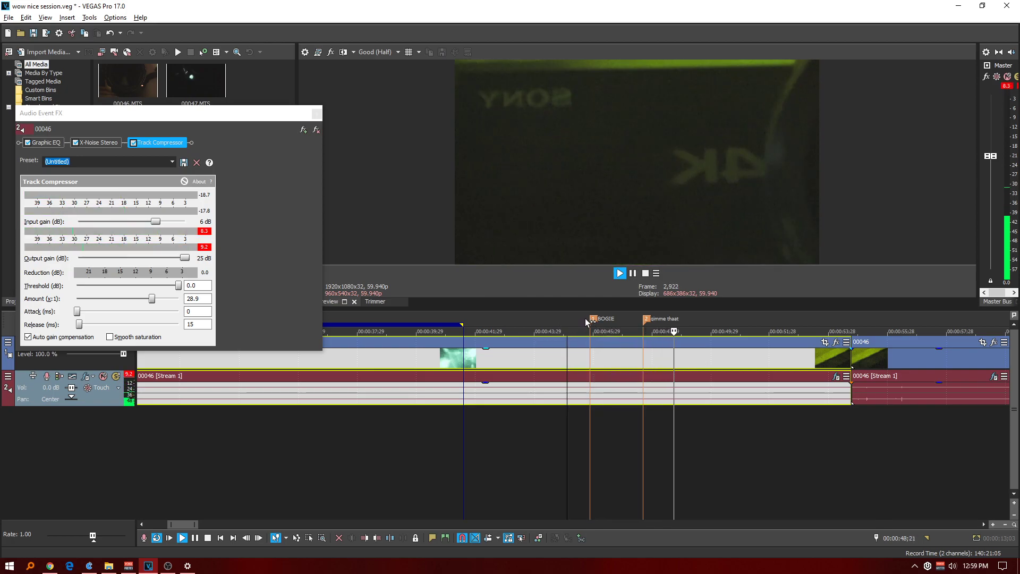
key("space")
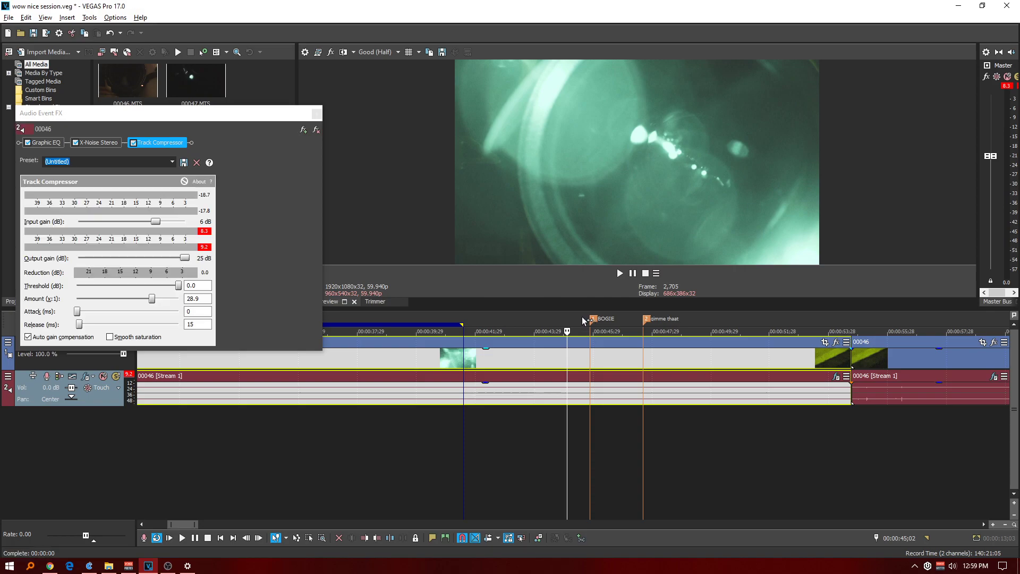
key("space")
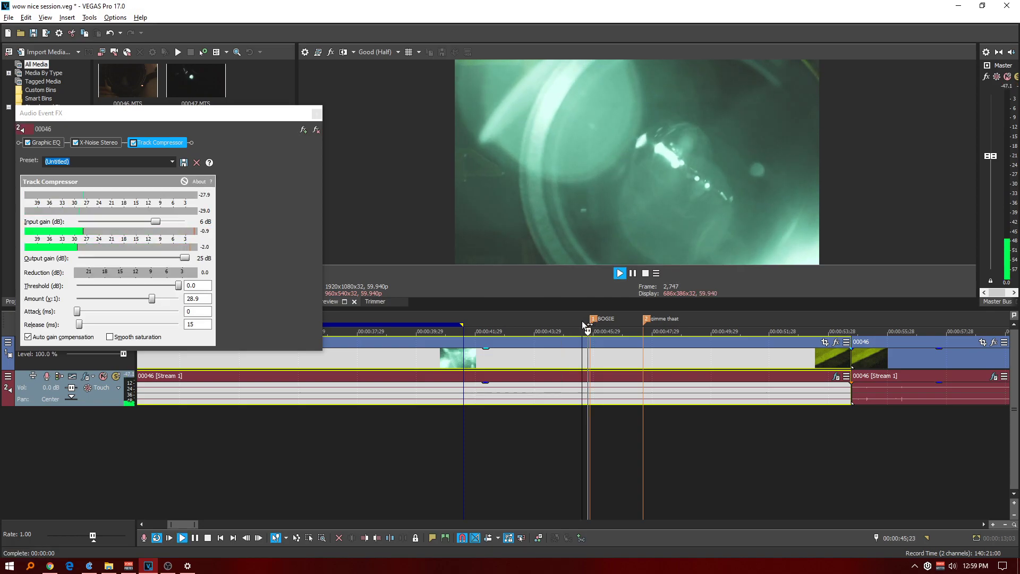
scroll(588, 327, "up", 2)
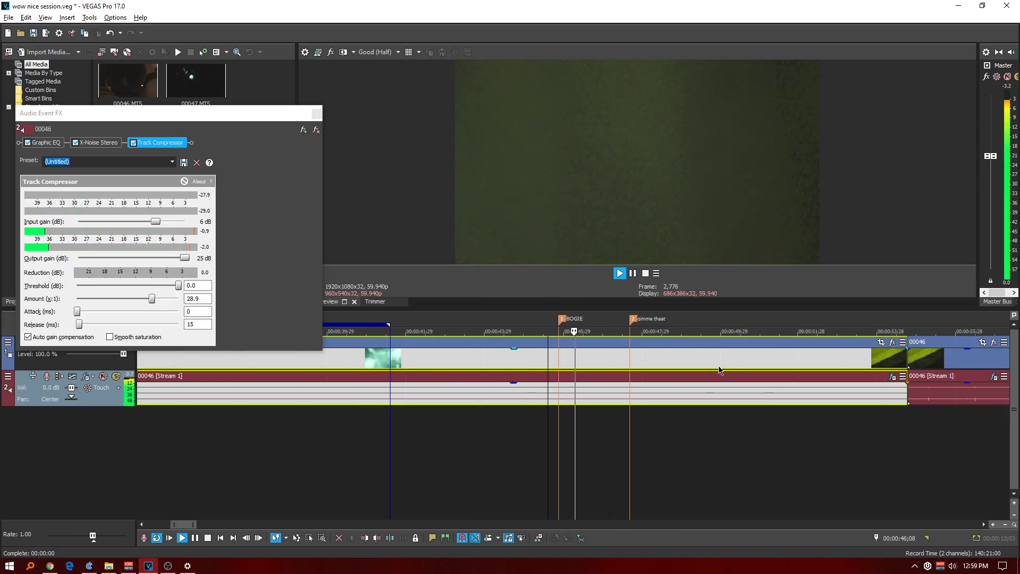
left_click(620, 320)
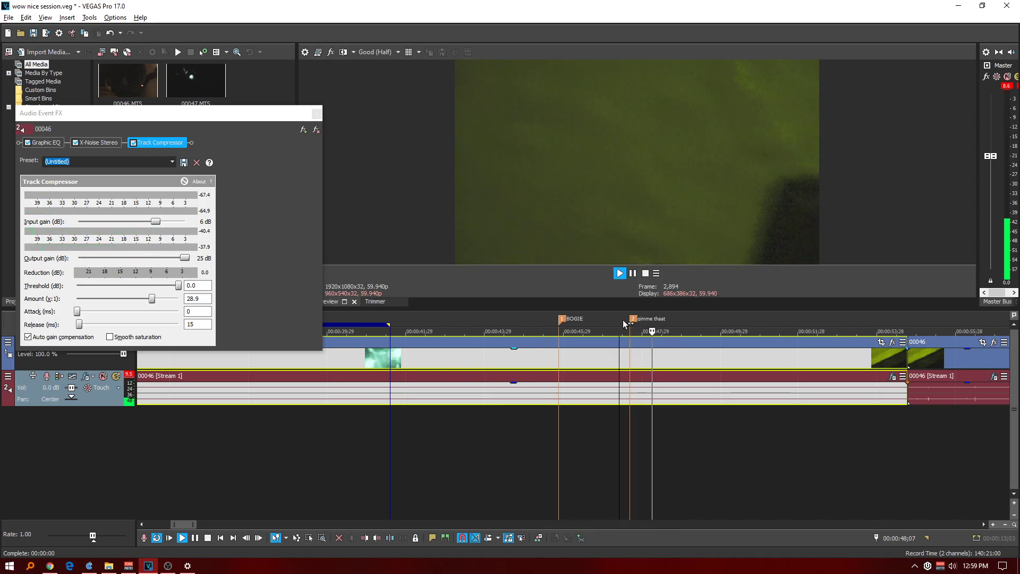
Replay the processed audio around the BOGIE and "gimme thaat" markers, restarting from 00:00:46;04, and stop playback.
left_click(622, 320)
left_click(553, 320)
left_click(570, 320)
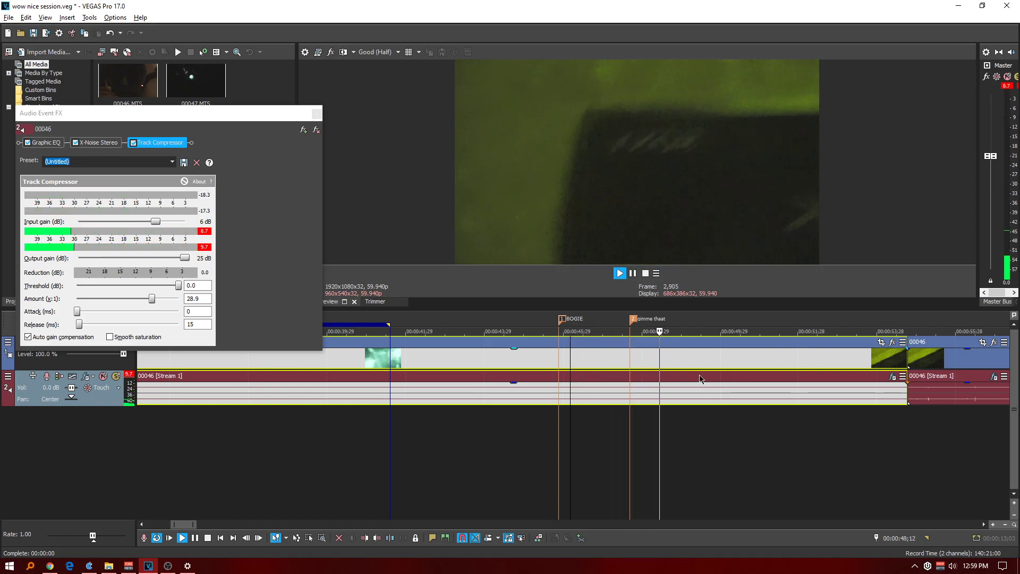
key("space")
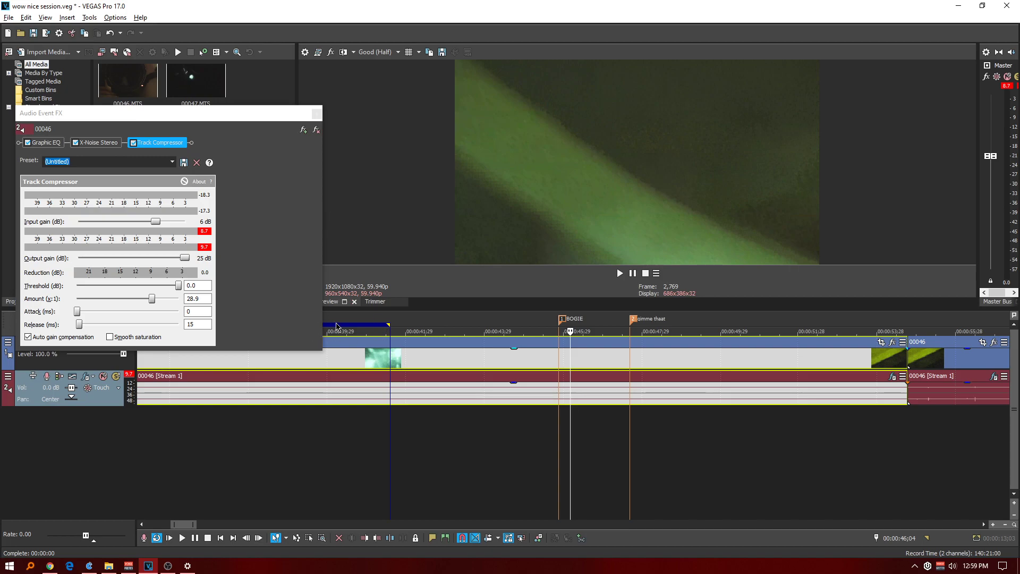
Review the clip's Graphic EQ curve and X-Noise Stereo settings, including the load options for the EVP user preset.
left_click_drag(269, 117, 541, 134)
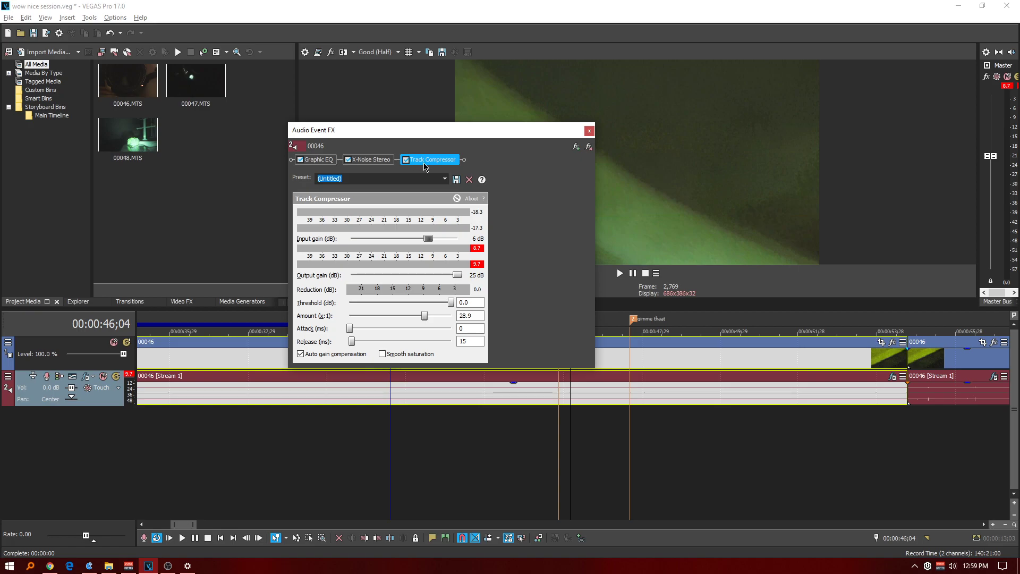
left_click(326, 161)
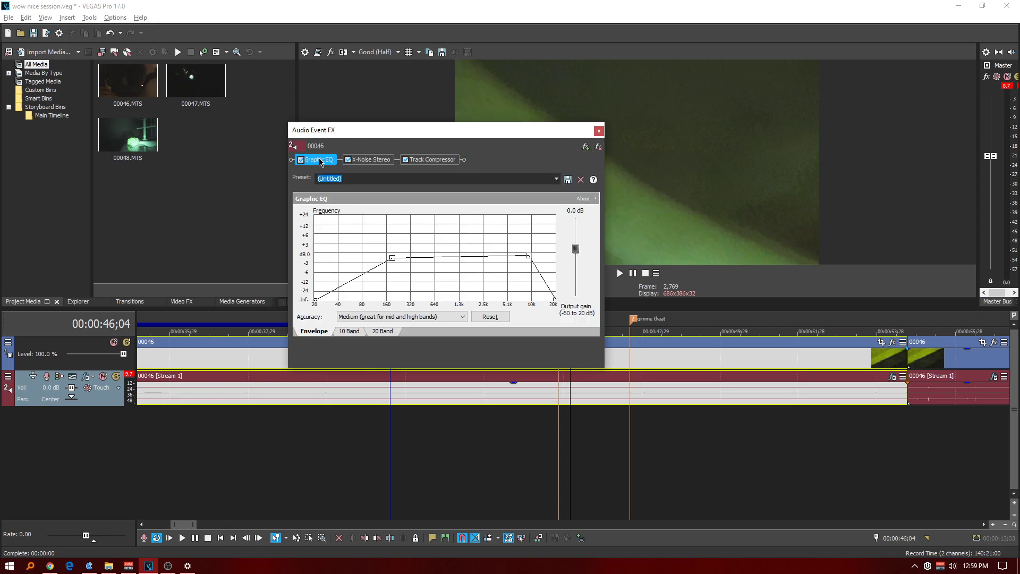
left_click(366, 160)
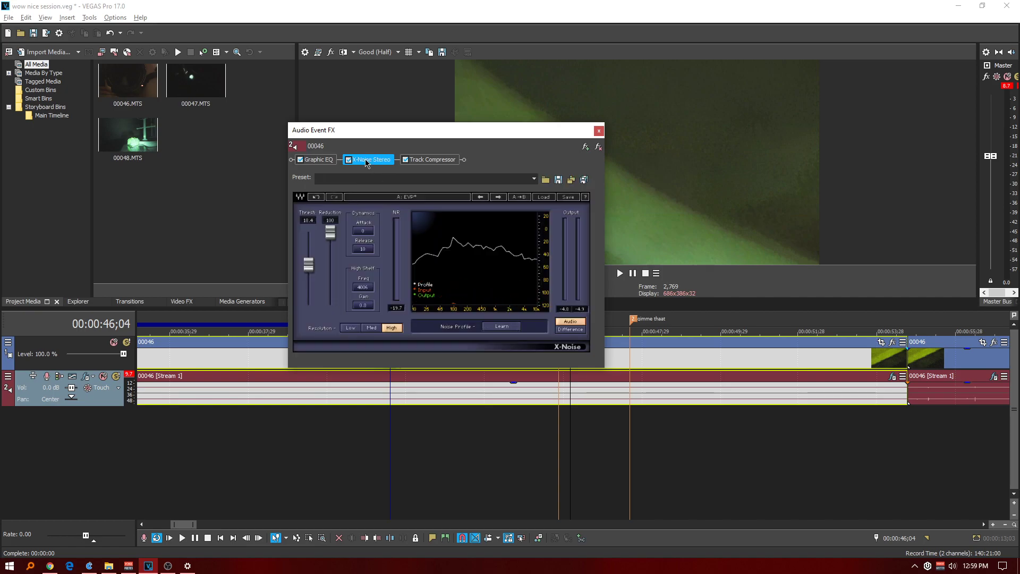
left_click(543, 197)
mouse_move(570, 312)
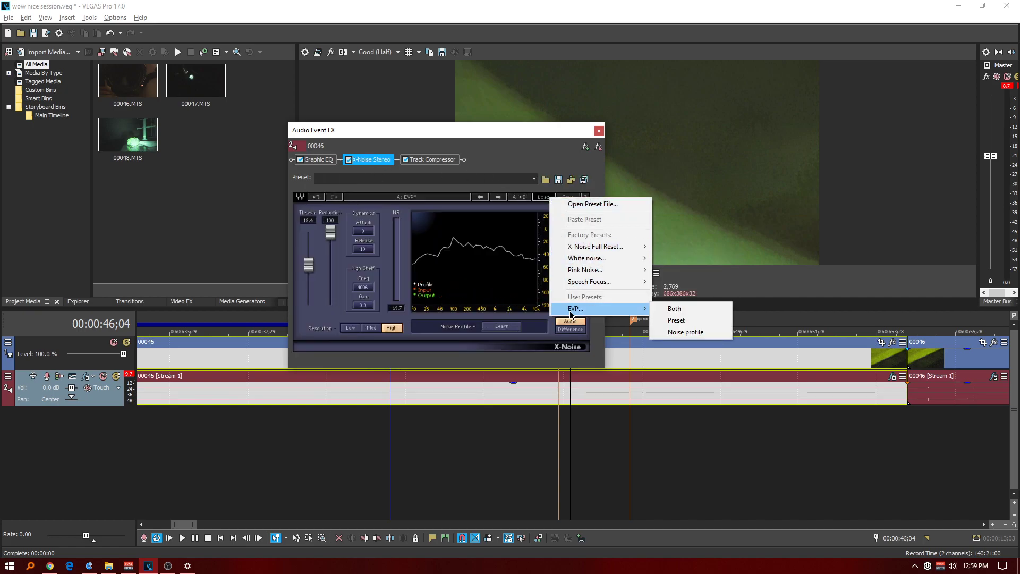
left_click(432, 134)
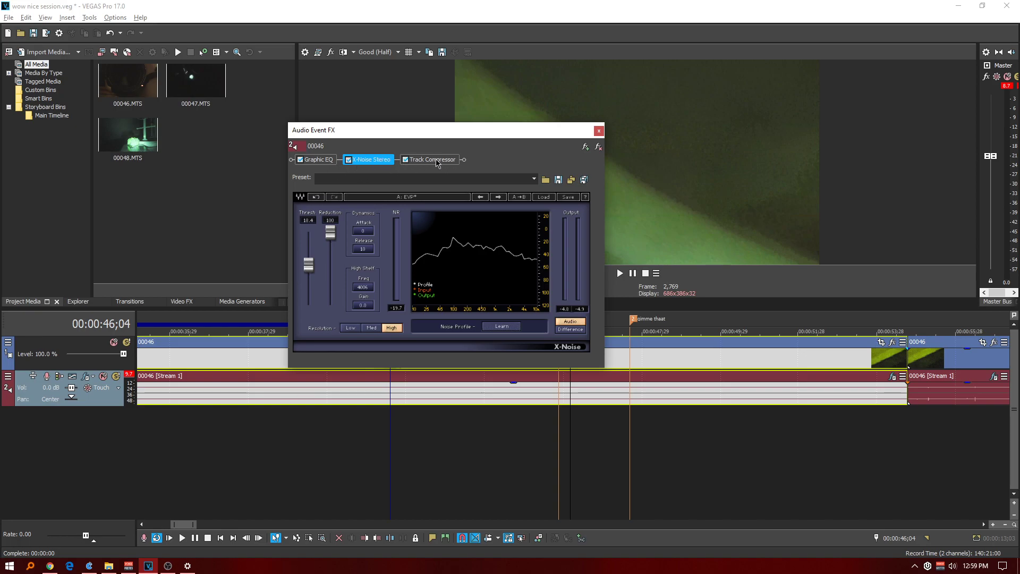
Save the clip's Graphic EQ, X-Noise and Track Compressor chain as an FX package named TESTING, and close the effects window.
left_click(585, 147)
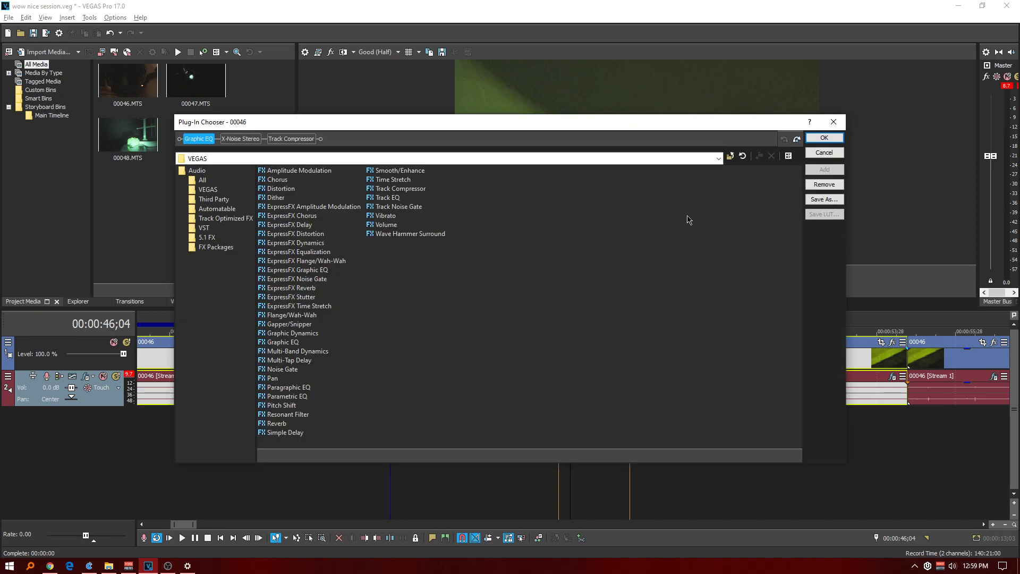
left_click(821, 200)
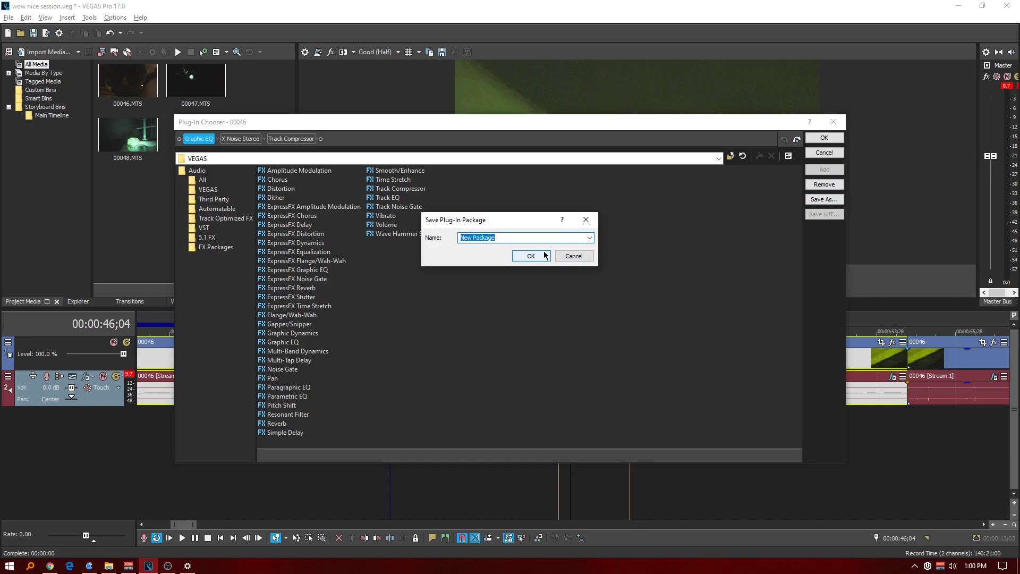
type("TESTING")
left_click(547, 256)
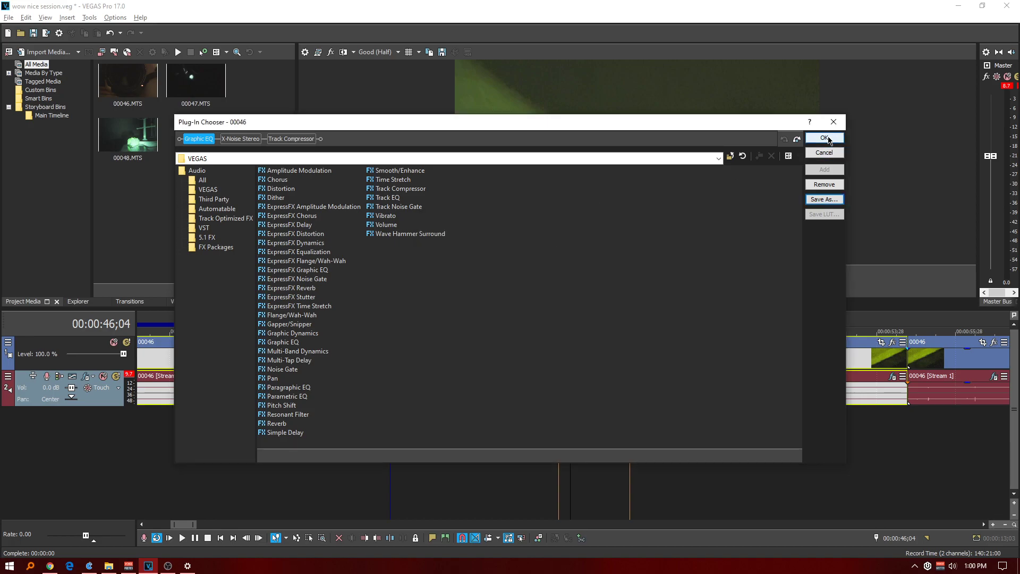
left_click(826, 139)
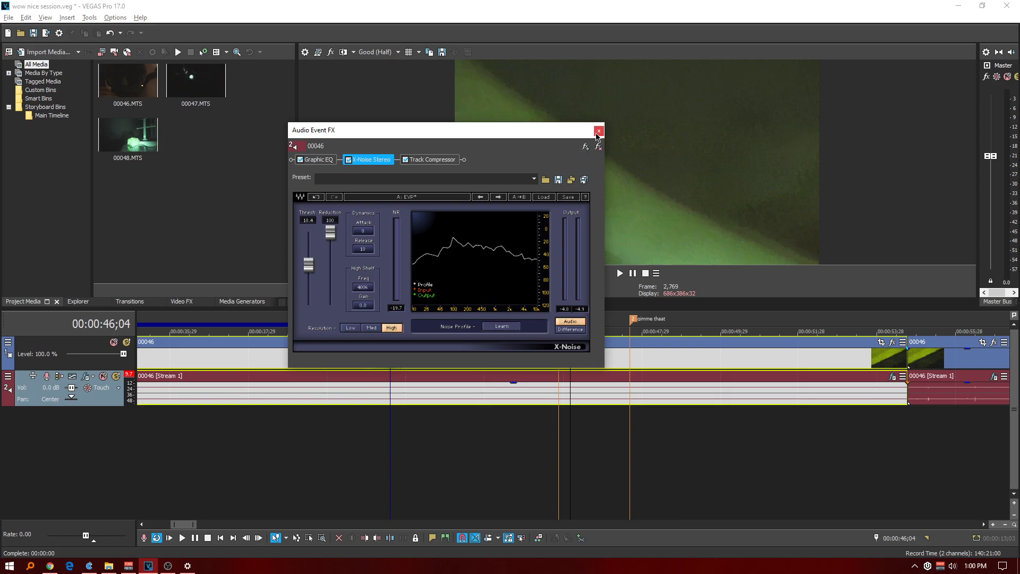
left_click(599, 131)
Replace the first 00046 audio clip's effects chain with the saved TESTING package from FX Packages.
scroll(360, 387, "down", 3)
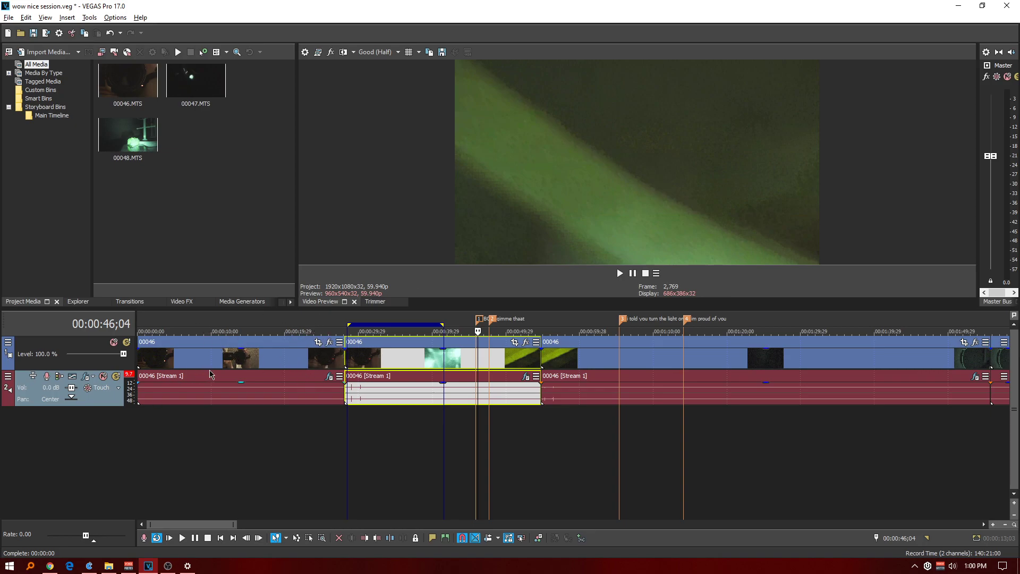
left_click(172, 324)
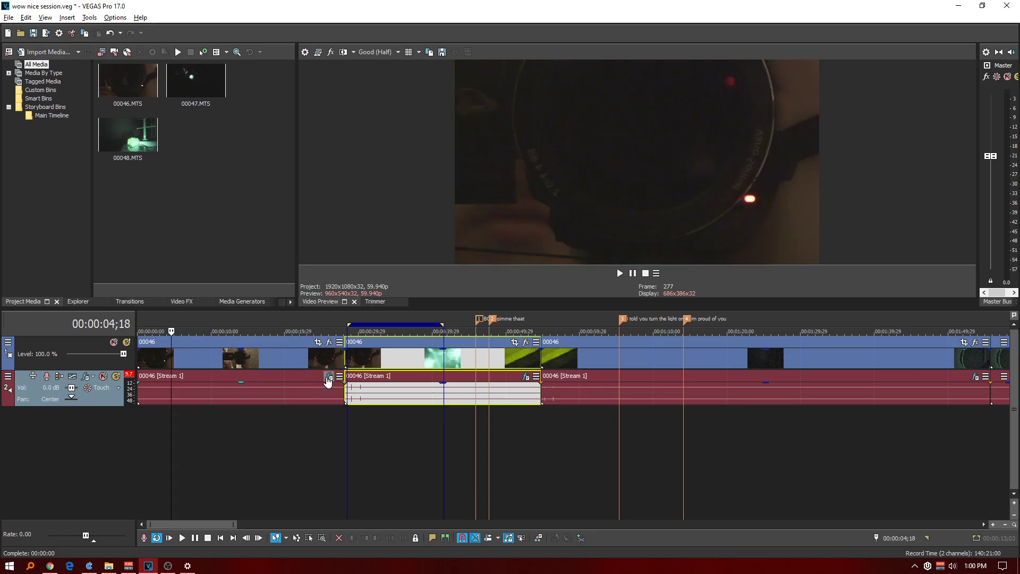
left_click(329, 378)
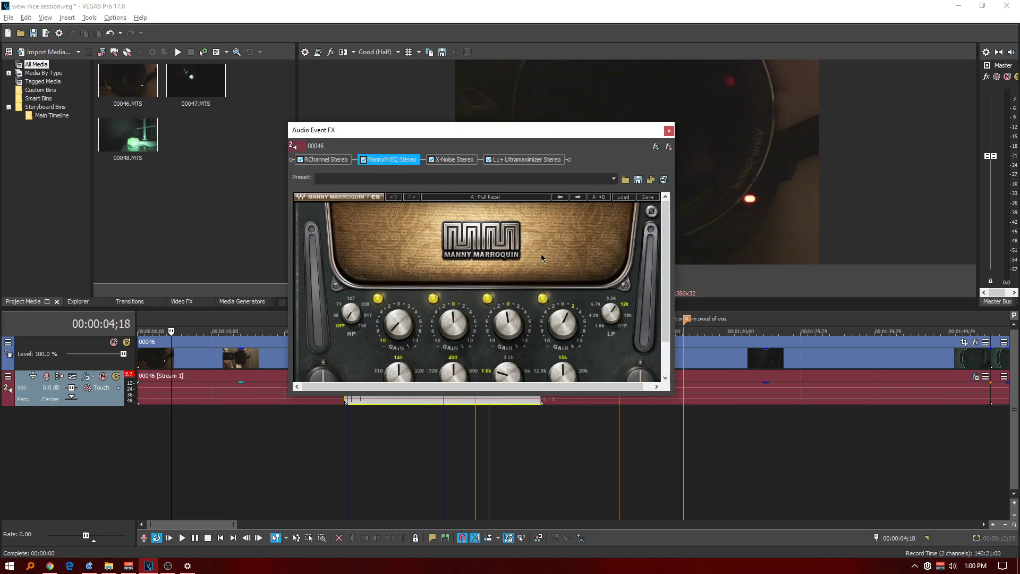
left_click(656, 147)
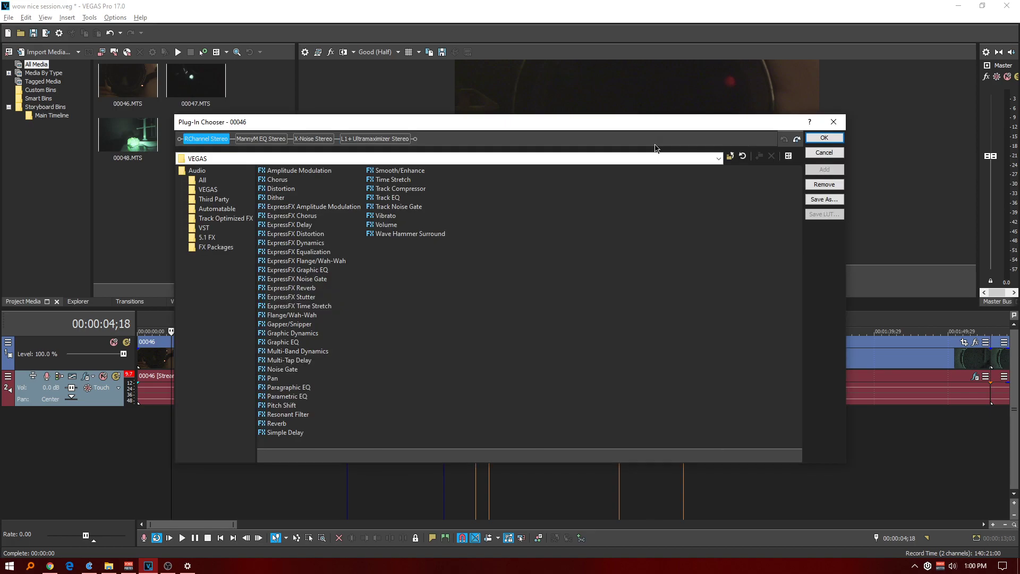
left_click(224, 249)
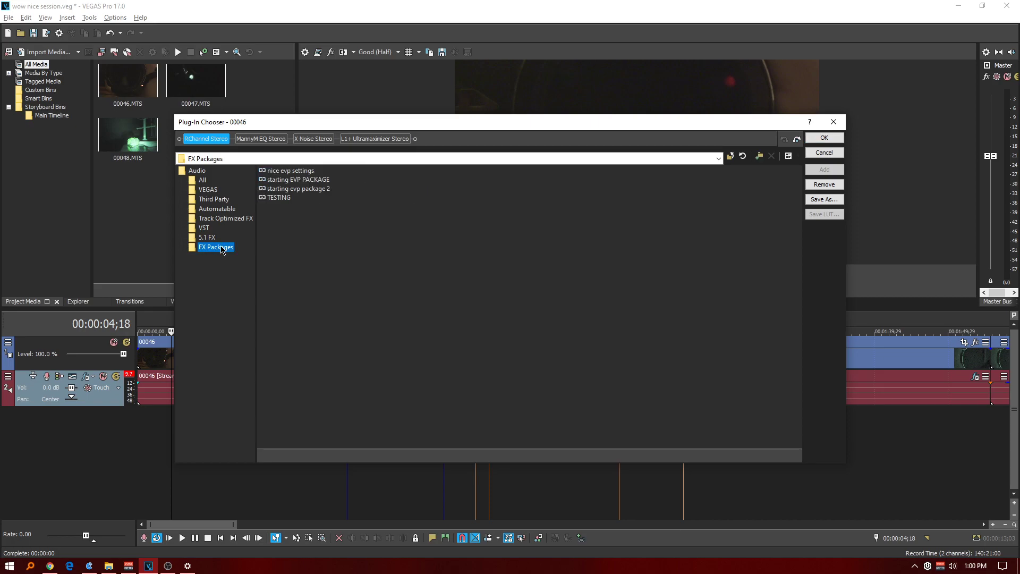
left_click(282, 200)
left_click(824, 138)
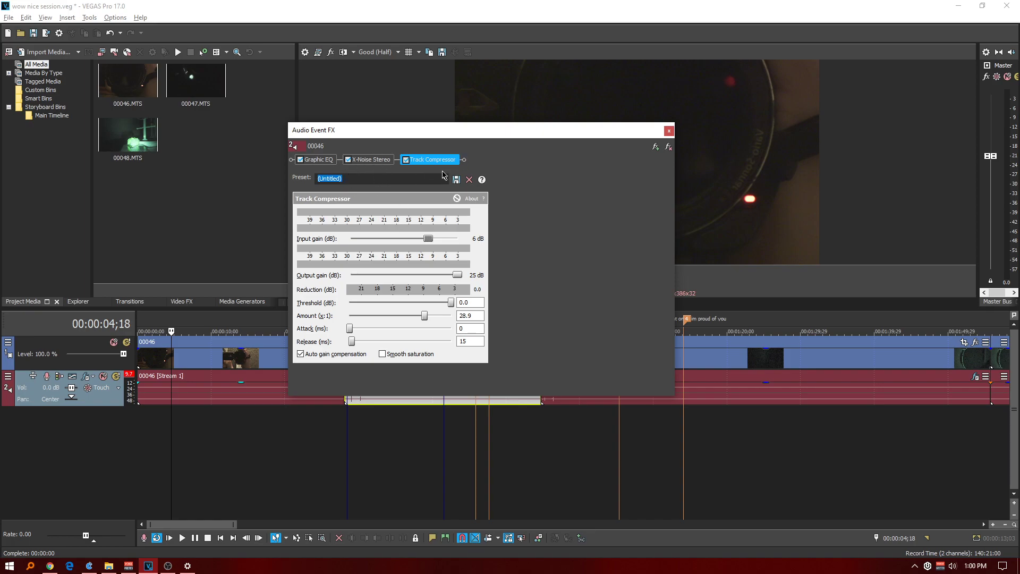
Select the first 00046 clip, place the playhead at 00:00:05;25 and close the Audio Event FX window.
left_click_drag(426, 126, 586, 148)
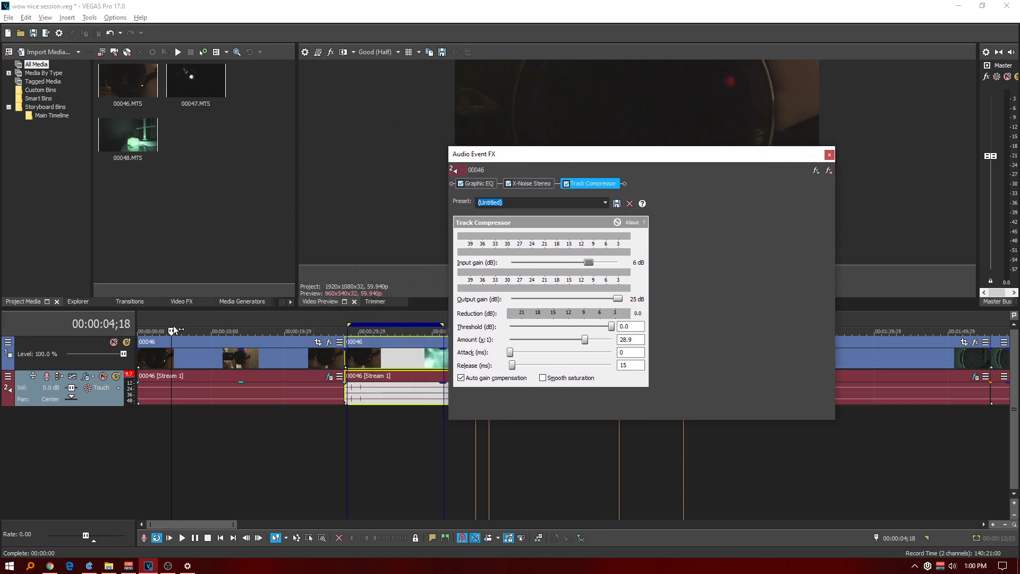
left_click(178, 355)
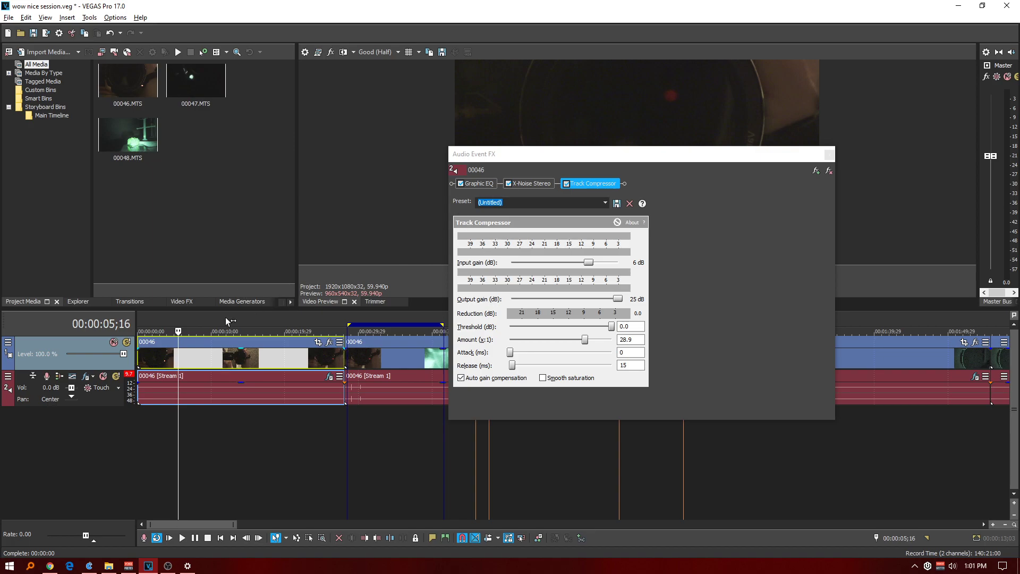
left_click(180, 316)
left_click(509, 184)
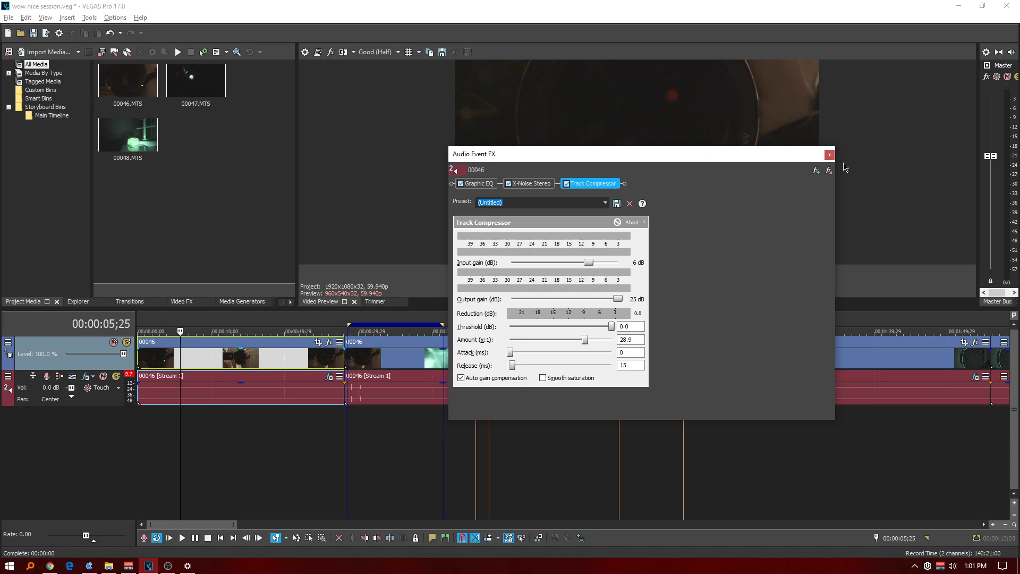
left_click(830, 155)
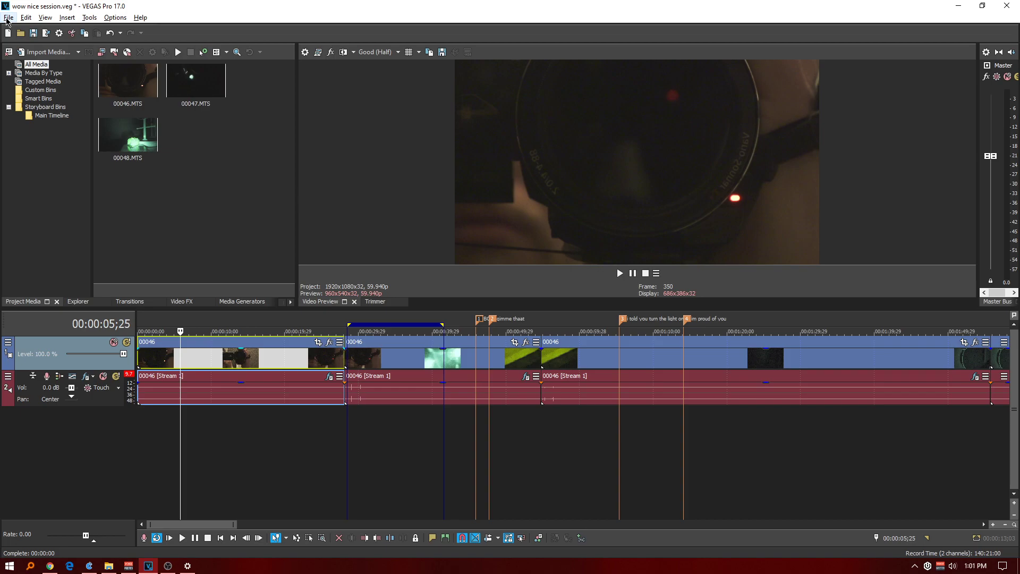
Open the Render As settings and look through the Sony AVC/MVC templates, including "tre main working".
left_click(8, 18)
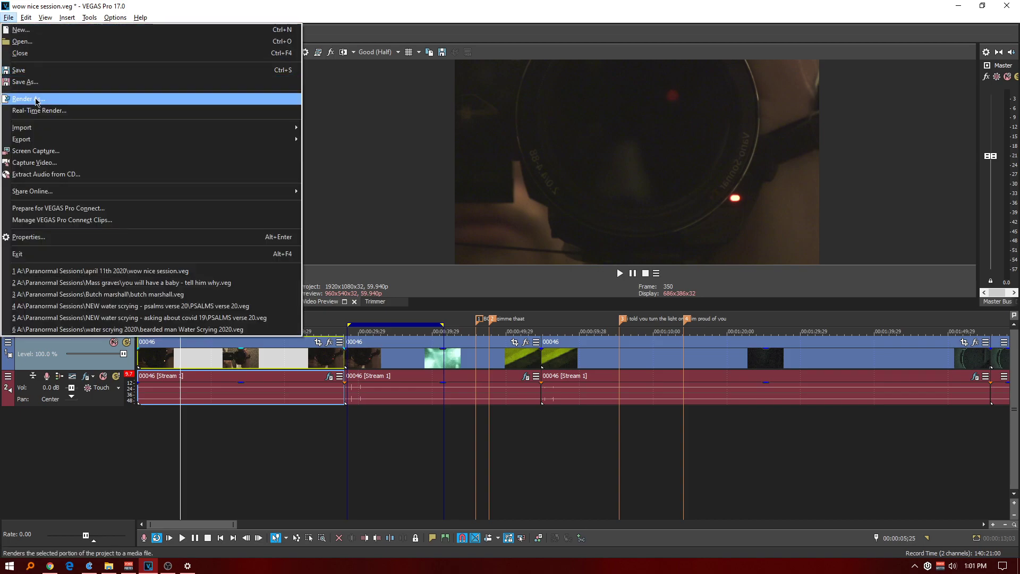
left_click(36, 100)
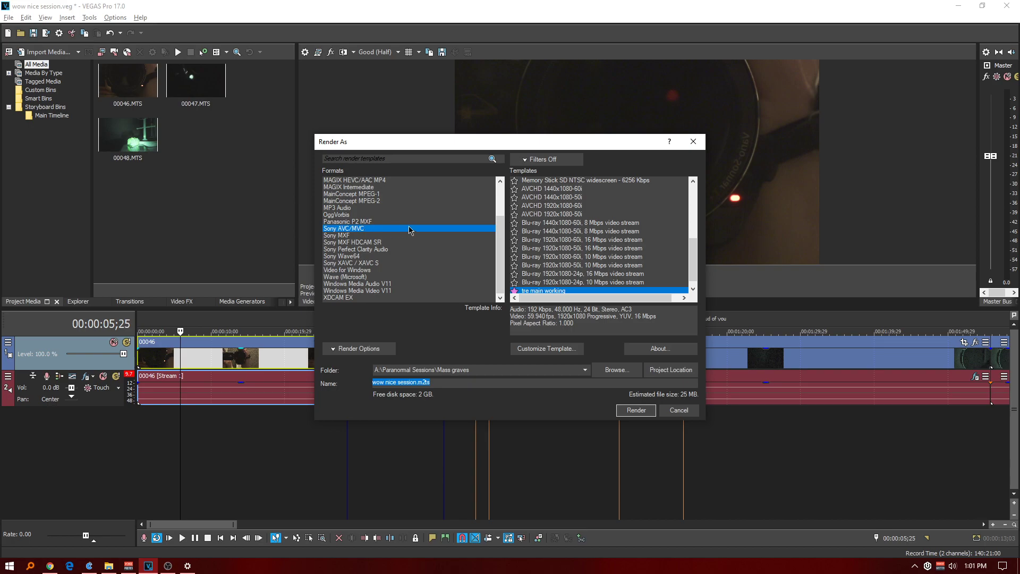
left_click_drag(694, 268, 692, 297)
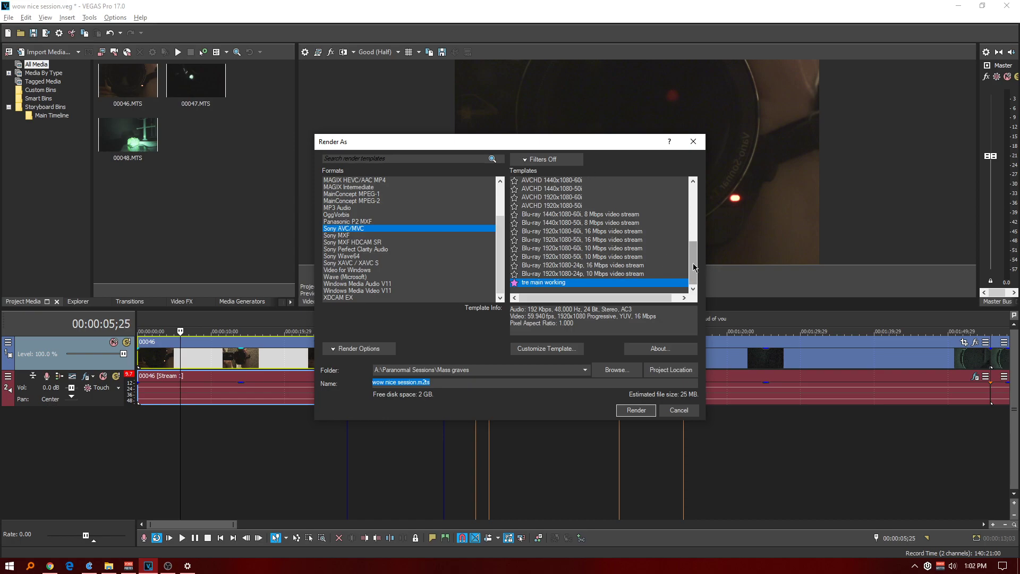
left_click_drag(694, 264, 698, 182)
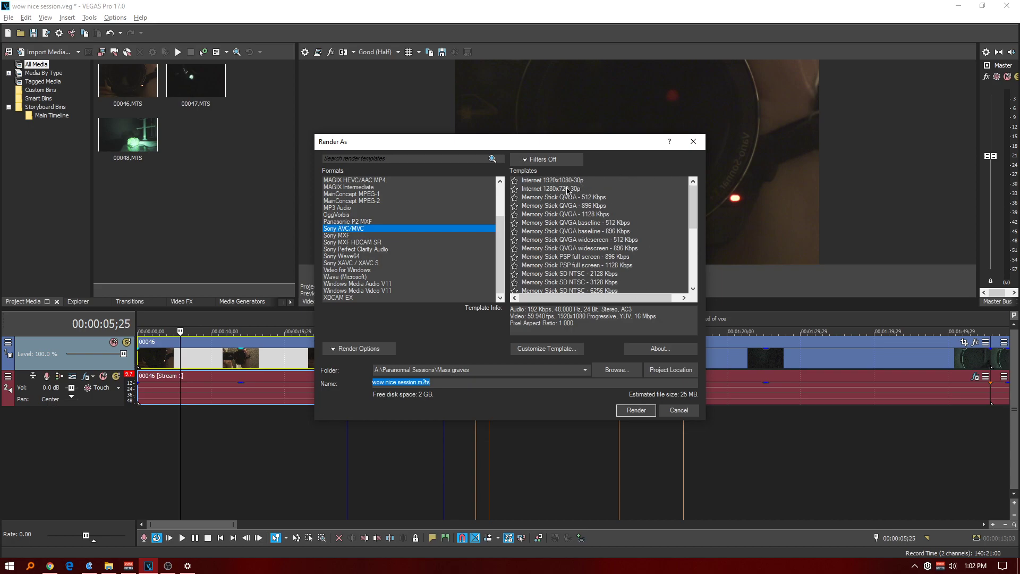
left_click_drag(690, 219, 691, 281)
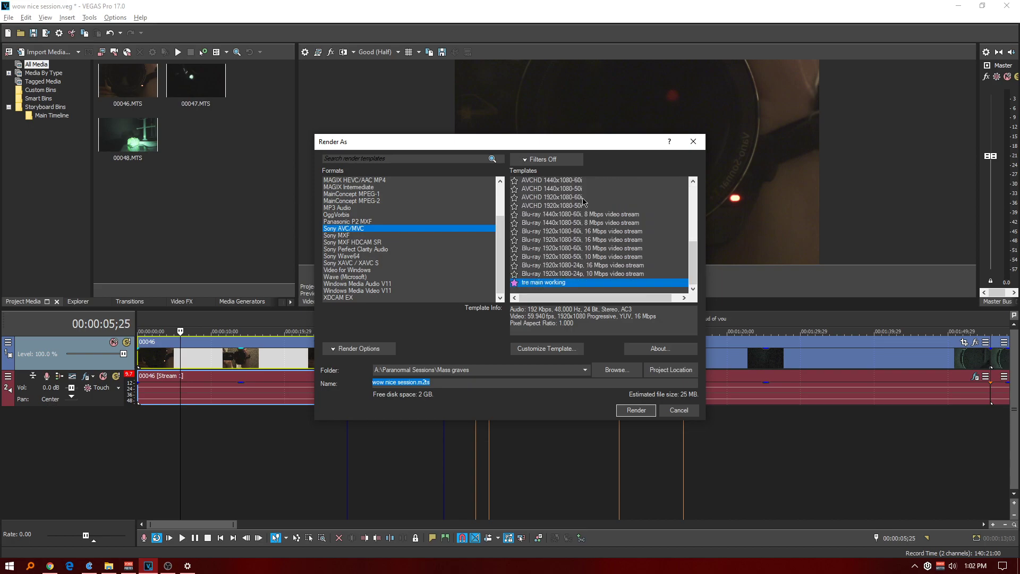
Review the video, audio, system and project settings of the "tre main working" render template.
left_click(538, 348)
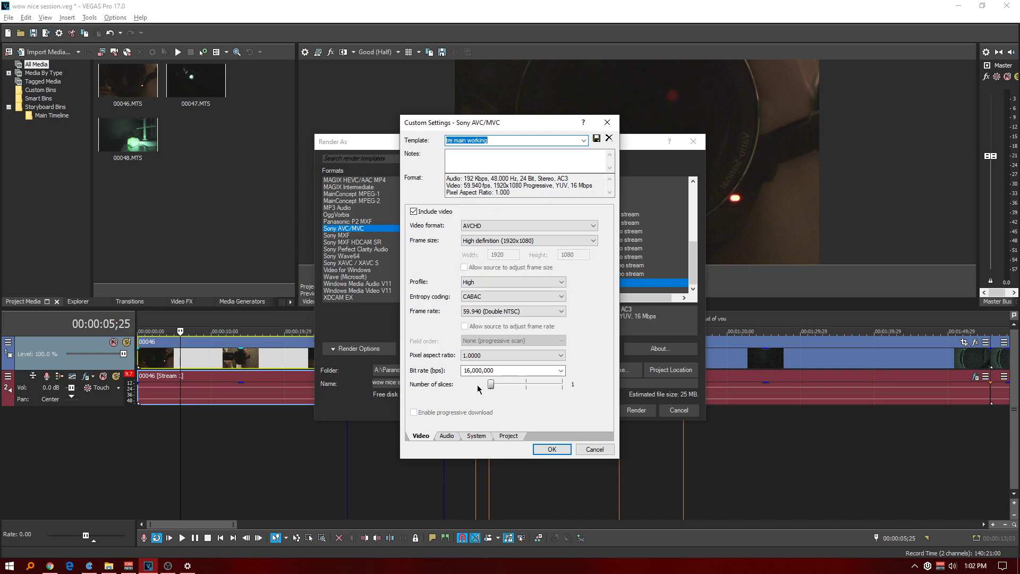
left_click(449, 437)
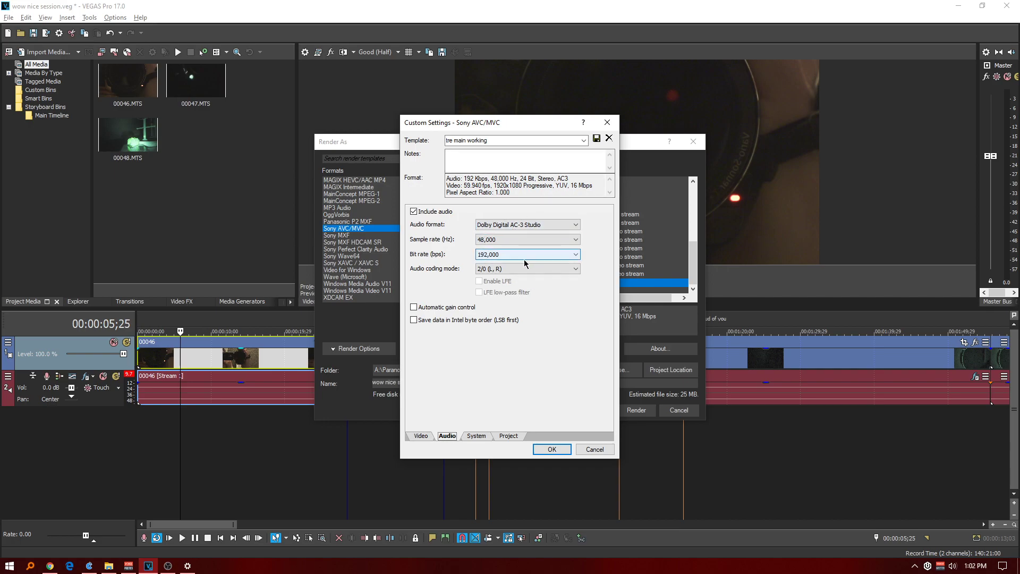
left_click(483, 437)
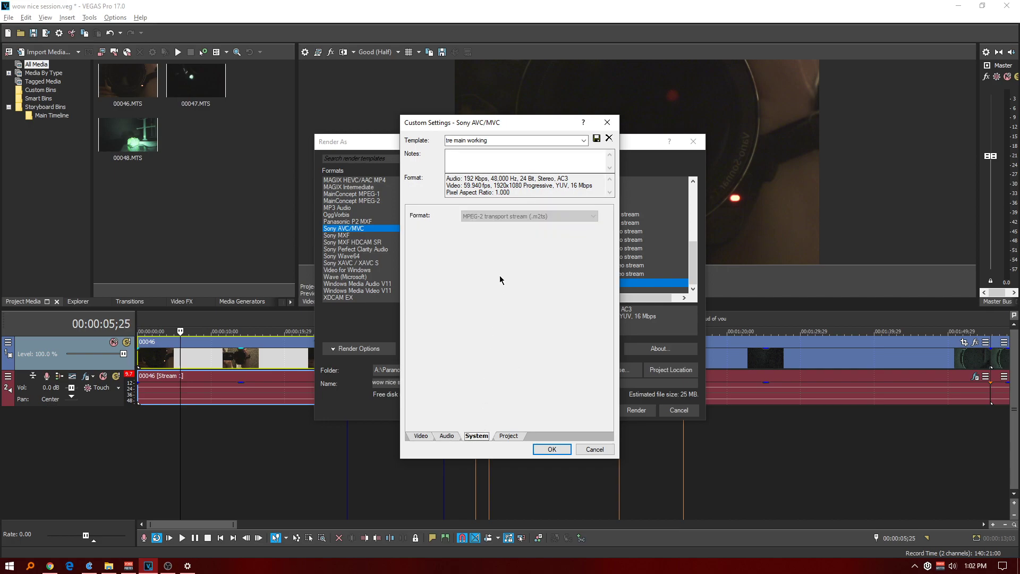
left_click(508, 437)
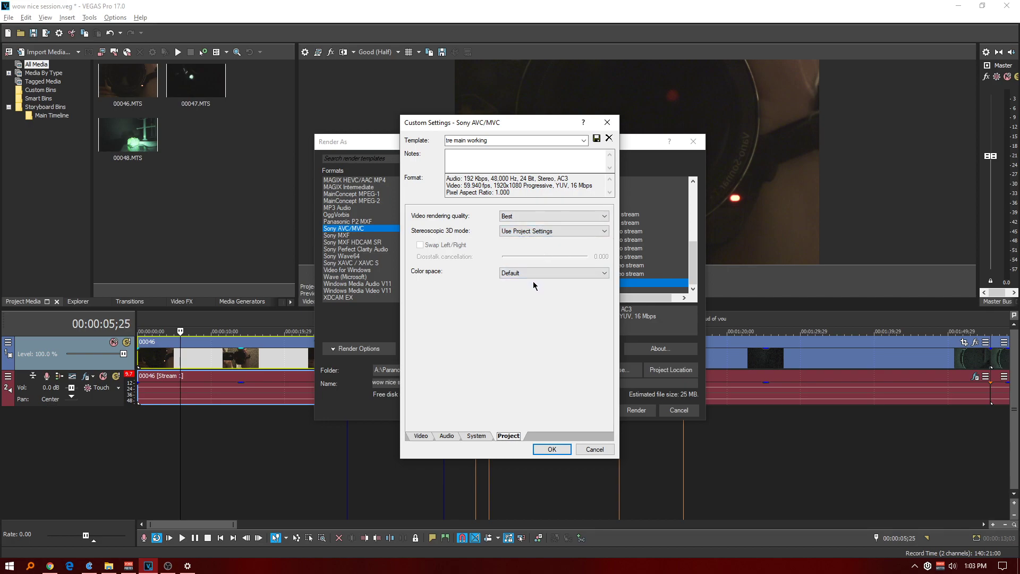
left_click(552, 449)
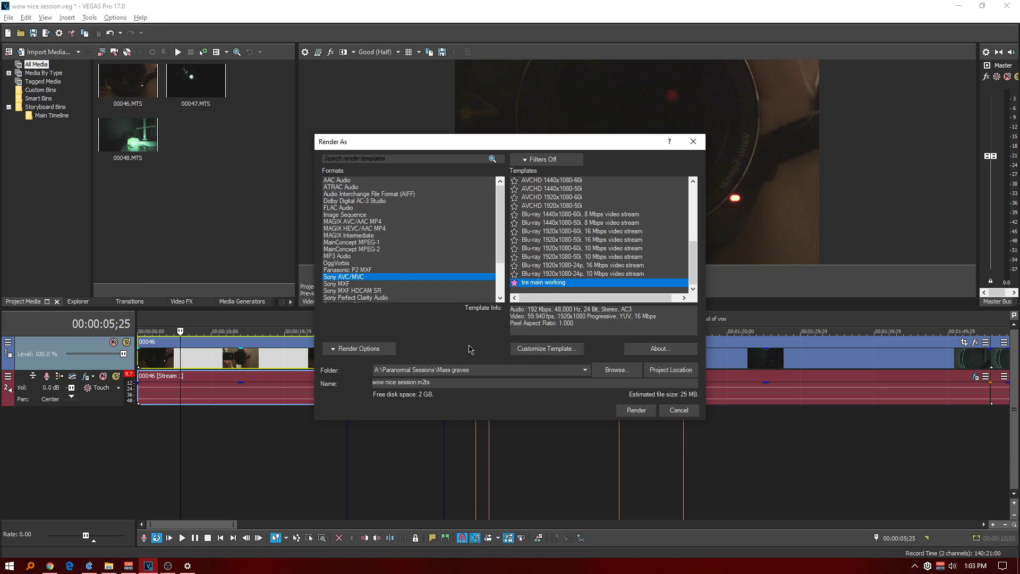
left_click(544, 350)
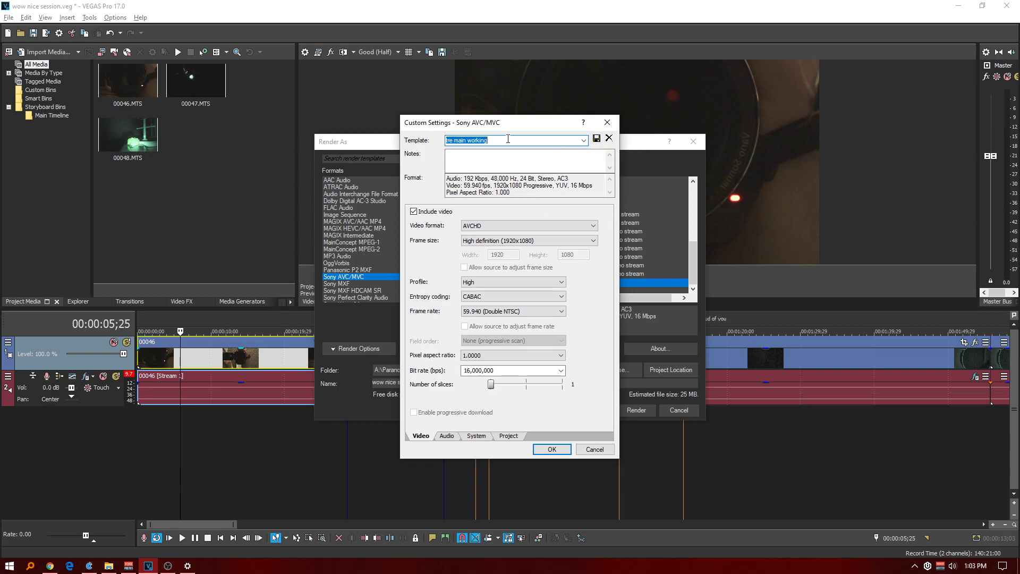
left_click(607, 123)
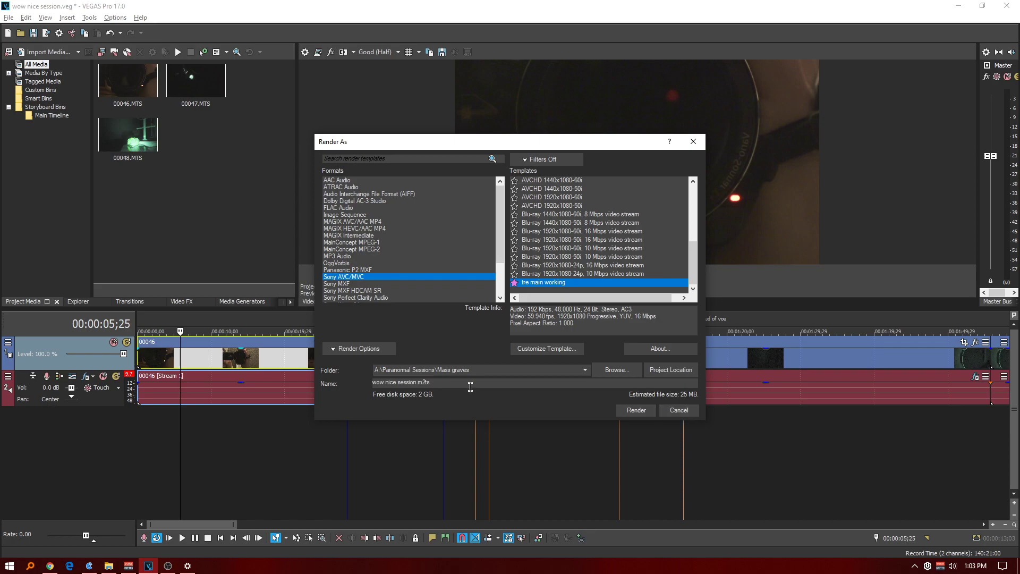
Cancel the Render As settings and review the project's video, audio, ruler, summary and audio CD properties without changing them.
left_click(685, 413)
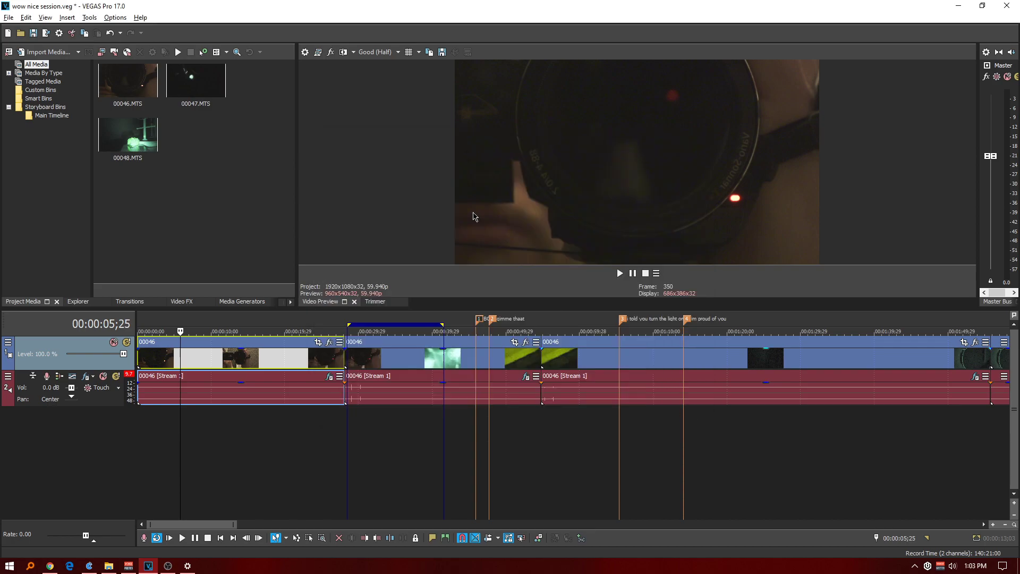
left_click(306, 52)
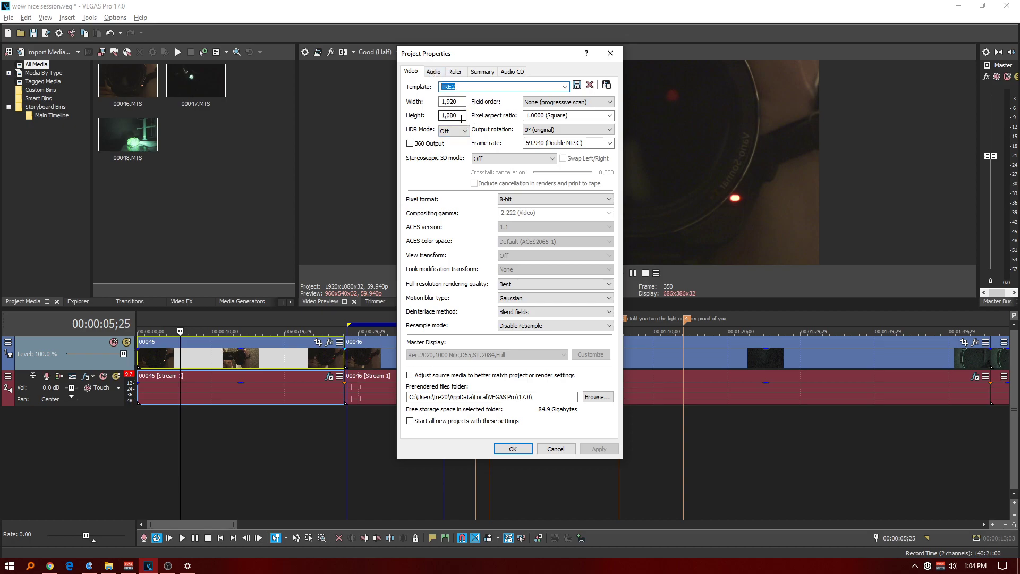
left_click(434, 72)
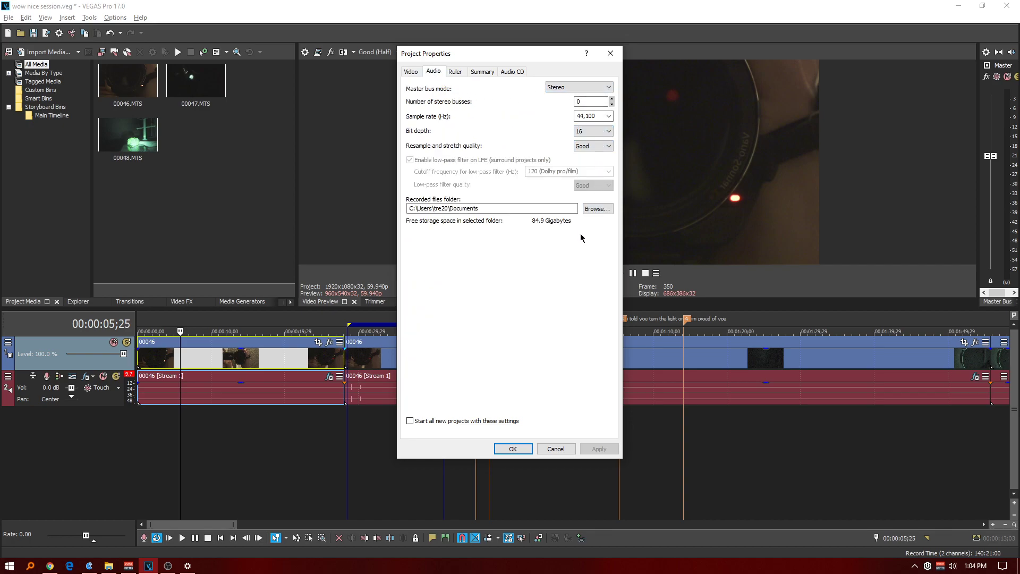
left_click(461, 72)
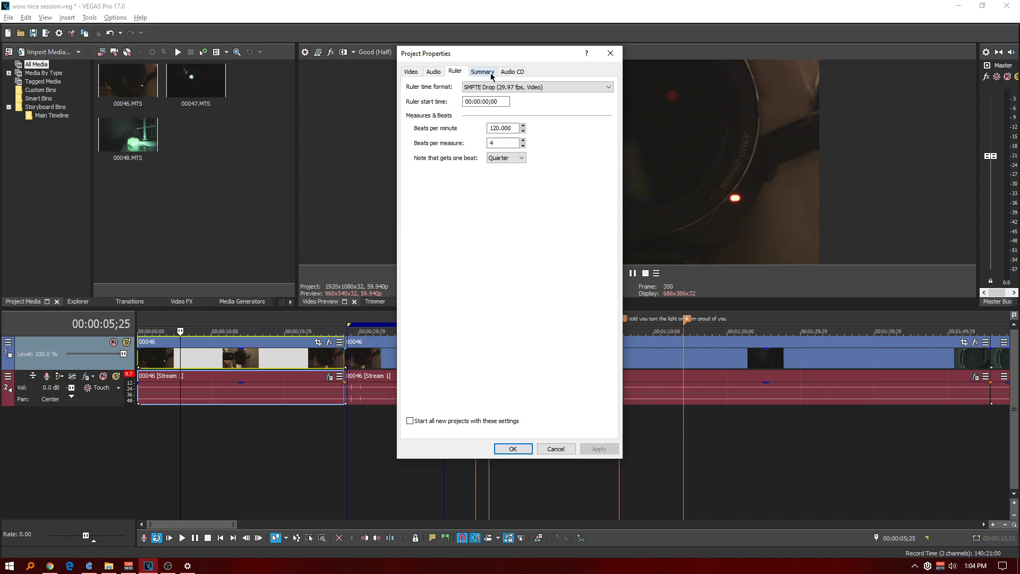
left_click(490, 72)
left_click(509, 71)
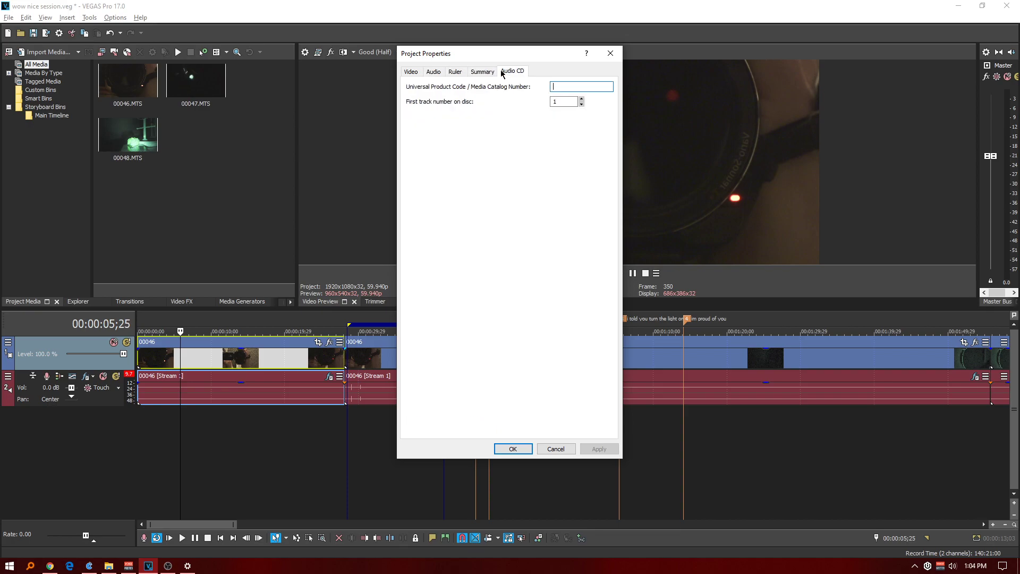
left_click(412, 72)
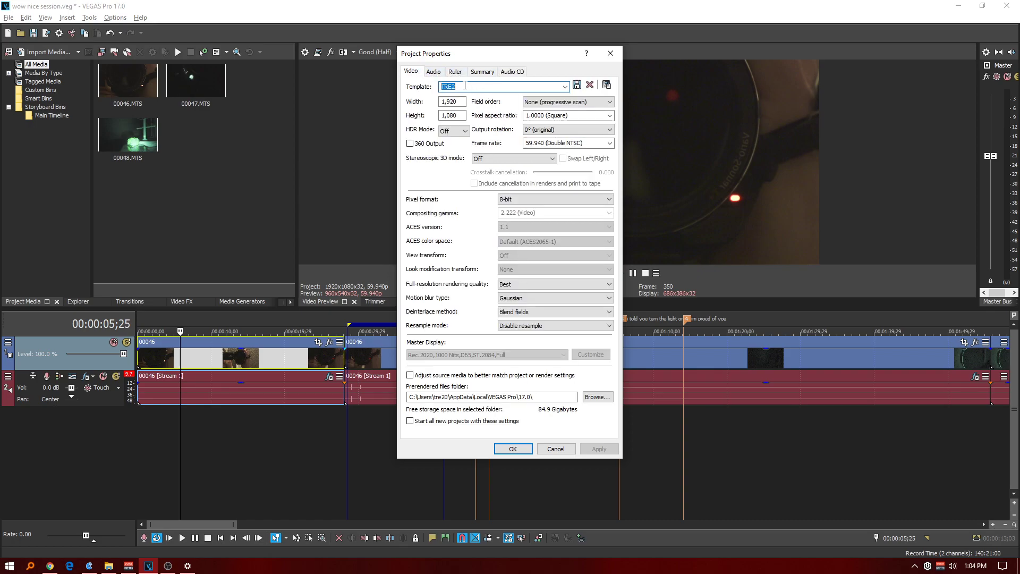
left_click(556, 450)
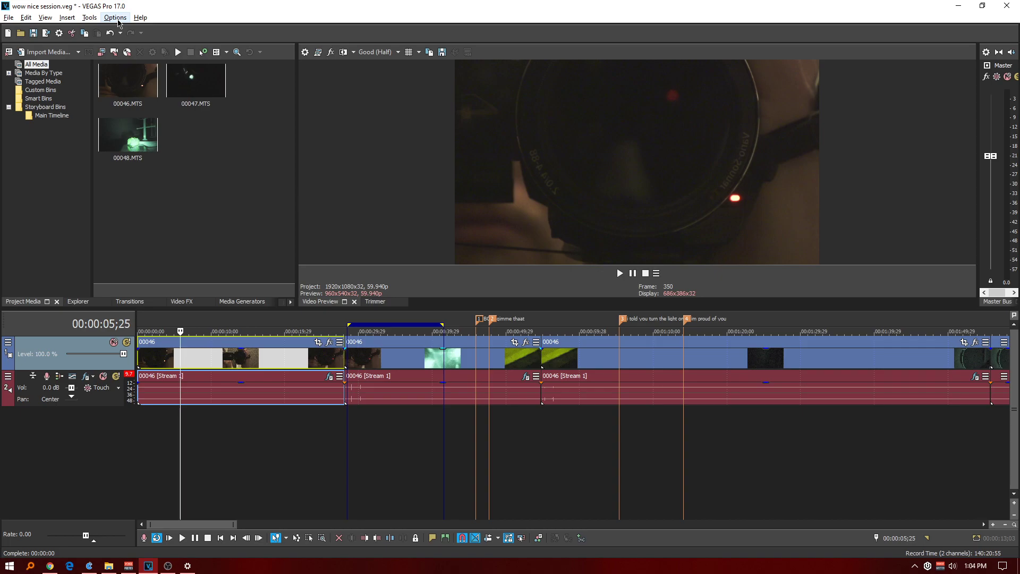
Open the Internal preferences and filter them for "thread" to examine the rendering thread settings.
left_click(118, 20)
mouse_move(131, 230)
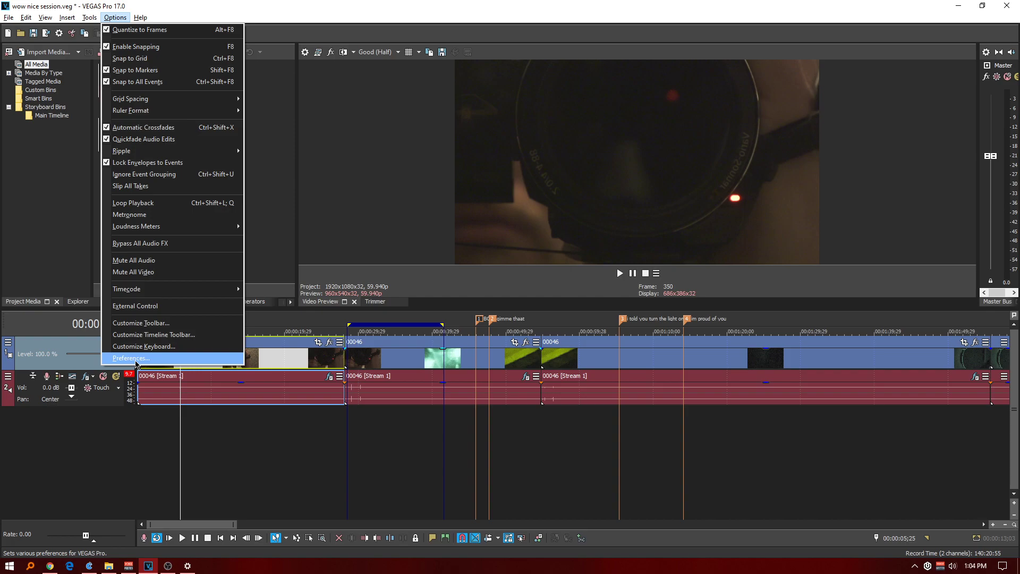
left_click(132, 358)
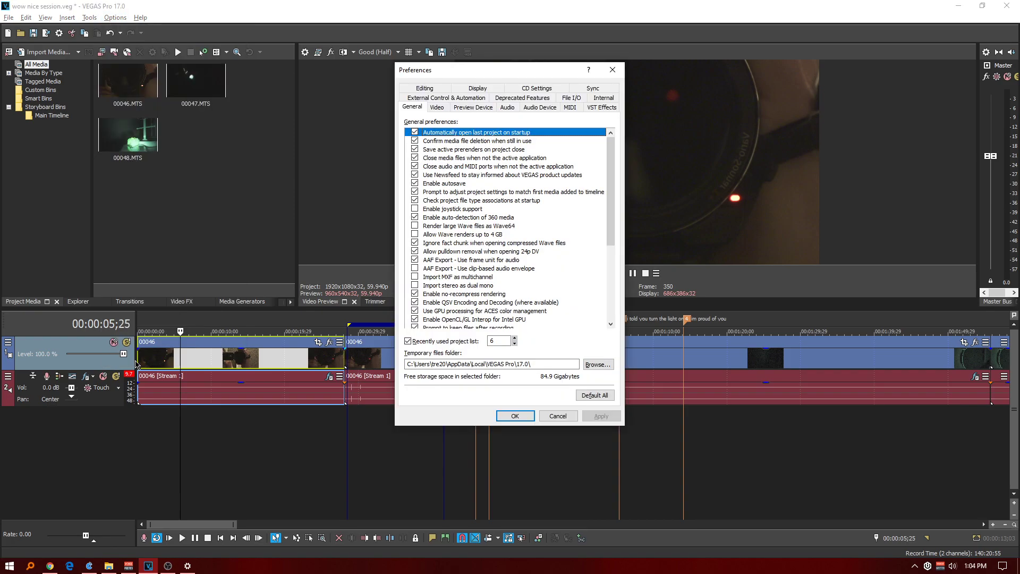
left_click(603, 99)
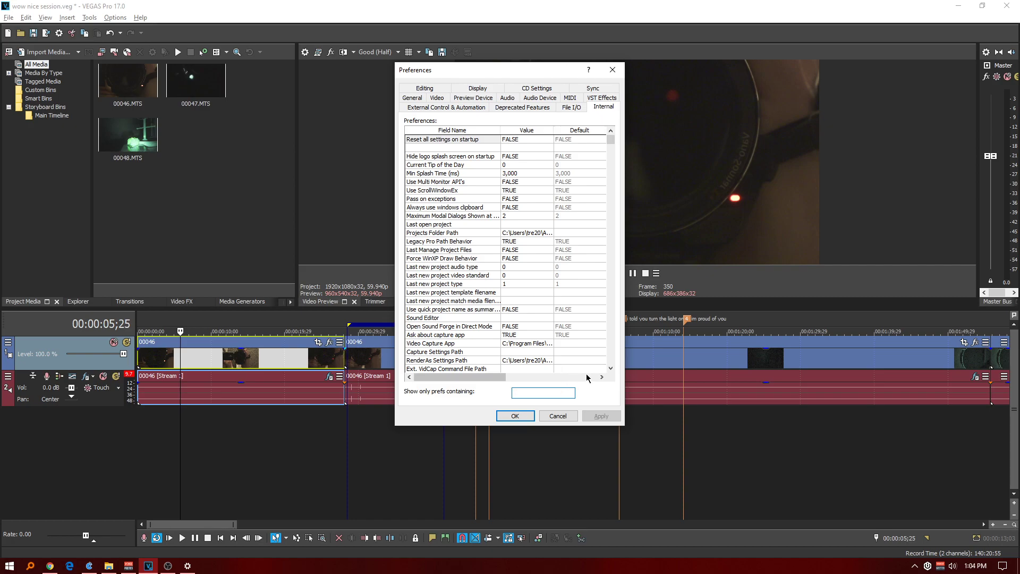
type("thread")
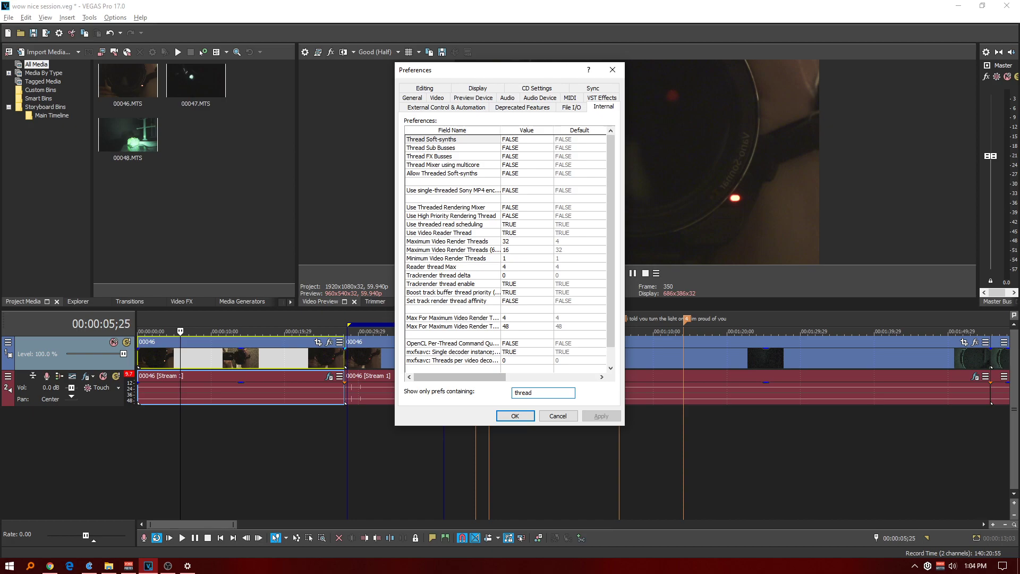
Replace the internal preferences filter with "multi" to look for the multi-core settings.
key("BackSpace")
key("BackSpace")
key("BackSpace")
key("BackSpace")
key("BackSpace")
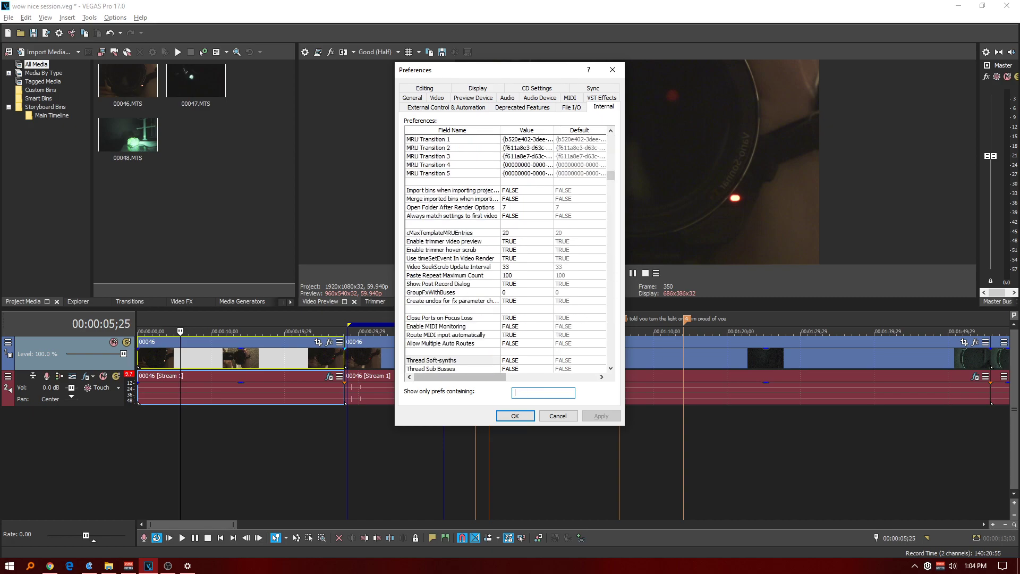
type("mu")
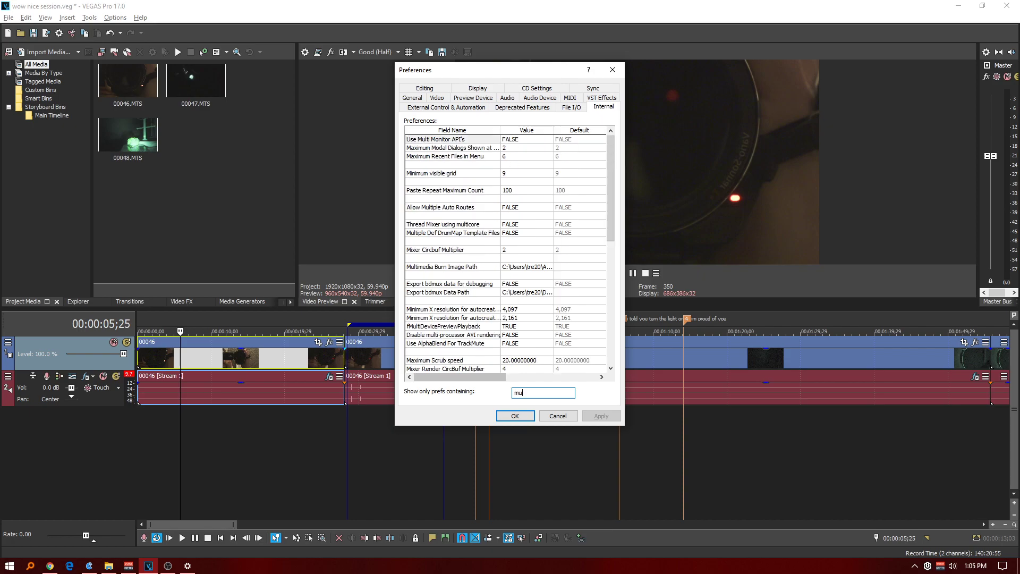
type("lti c")
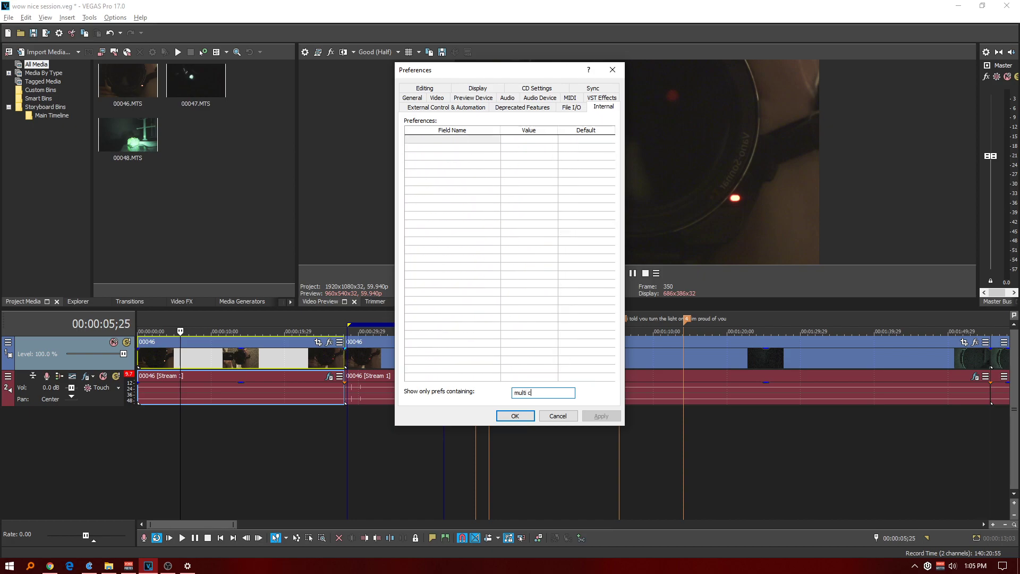
key("BackSpace")
key("BackSpace")
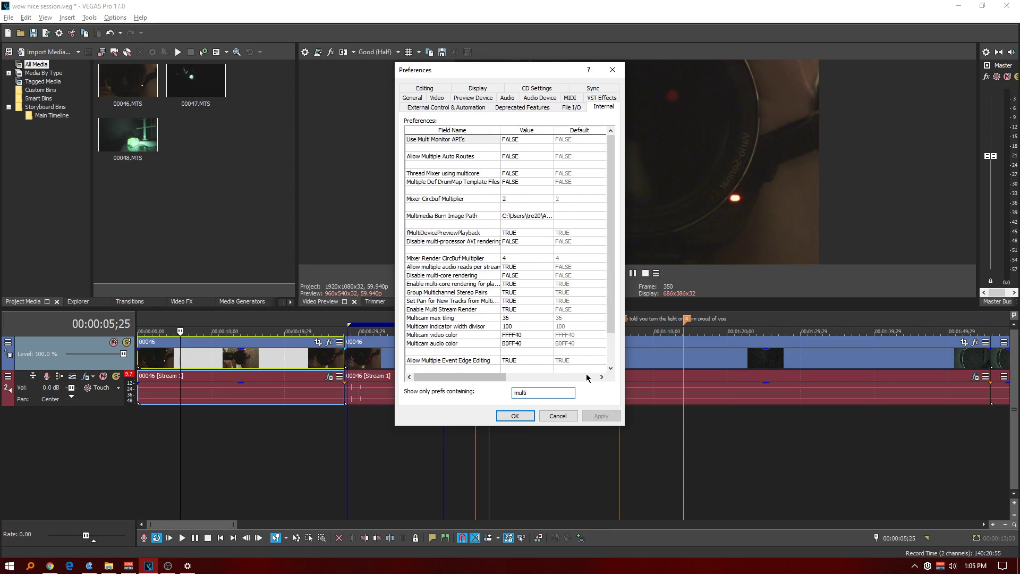
Filter the internal preferences for "core" to examine the multi-core rendering settings, and clear the filter.
key("BackSpace")
key("BackSpace")
key("BackSpace")
key("BackSpace")
key("BackSpace")
type("core")
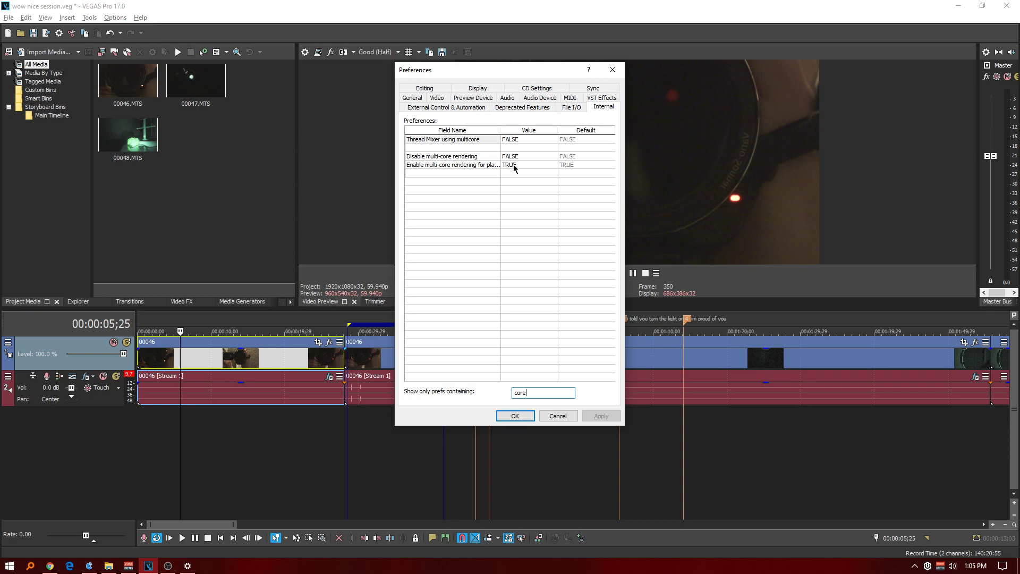
left_click_drag(560, 395, 472, 396)
key("BackSpace")
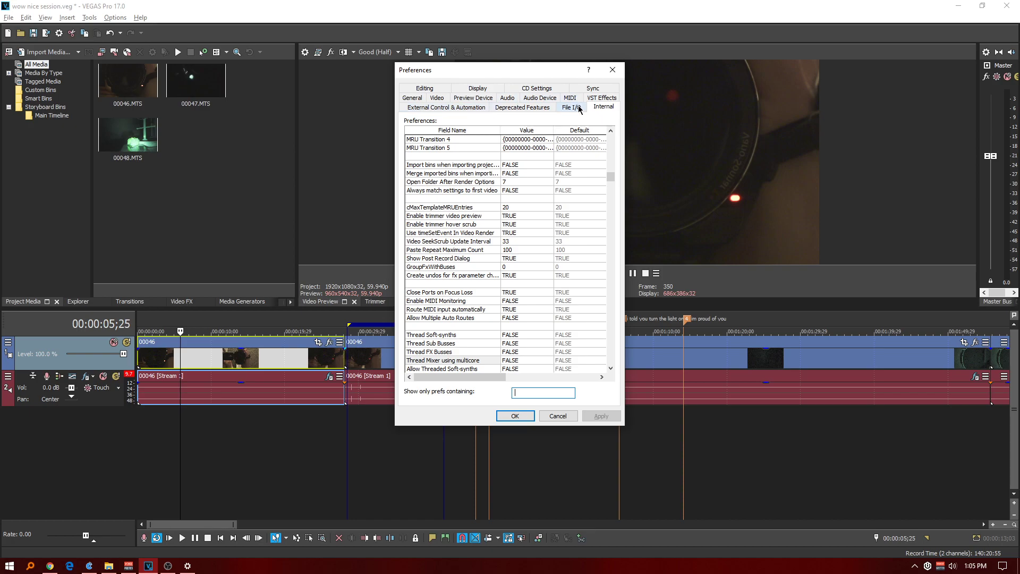
Review the Video, Preview Device, Audio, Audio Device, Display and Editing preferences.
left_click(437, 98)
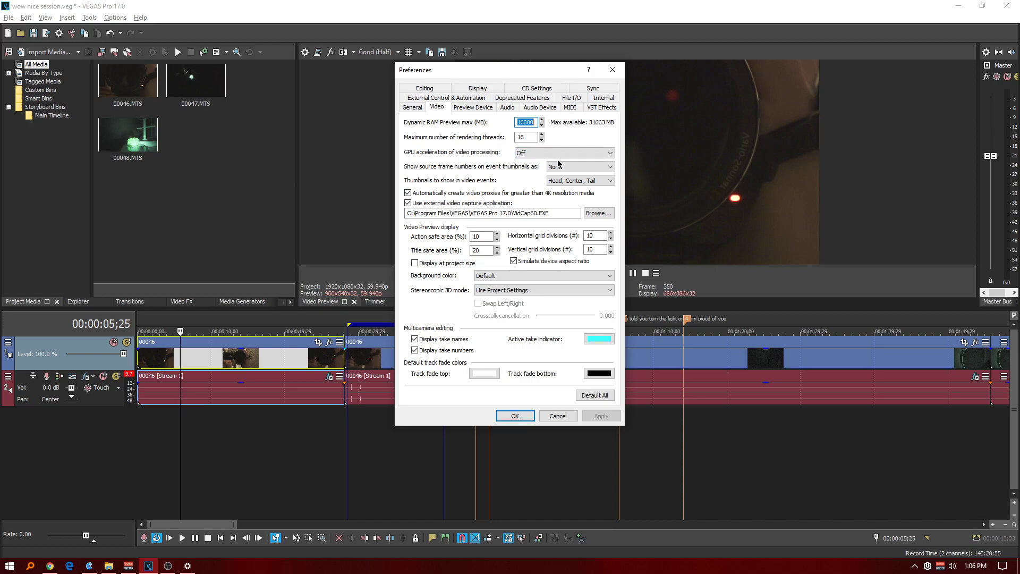
left_click(470, 109)
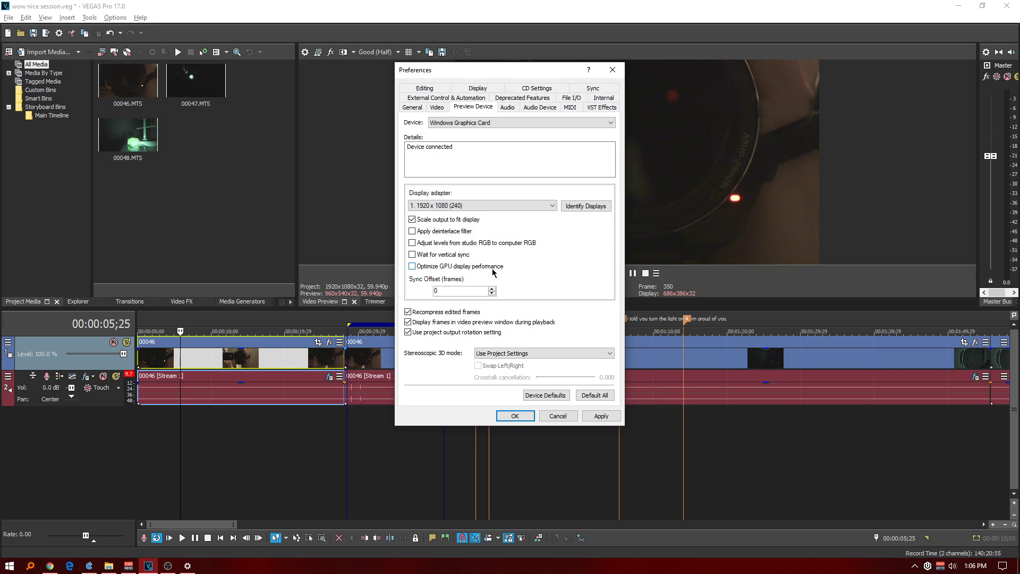
left_click(505, 108)
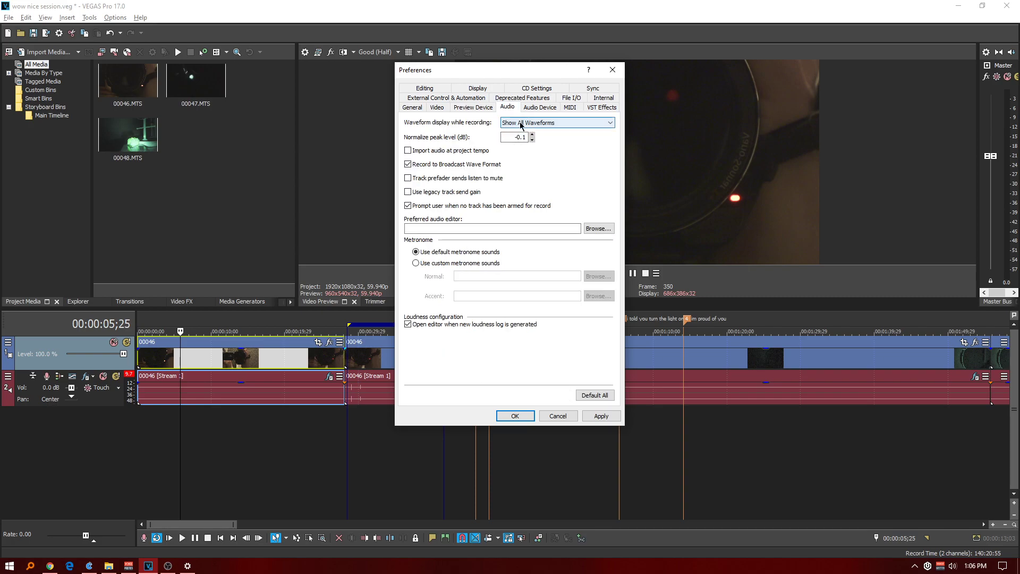
left_click(535, 108)
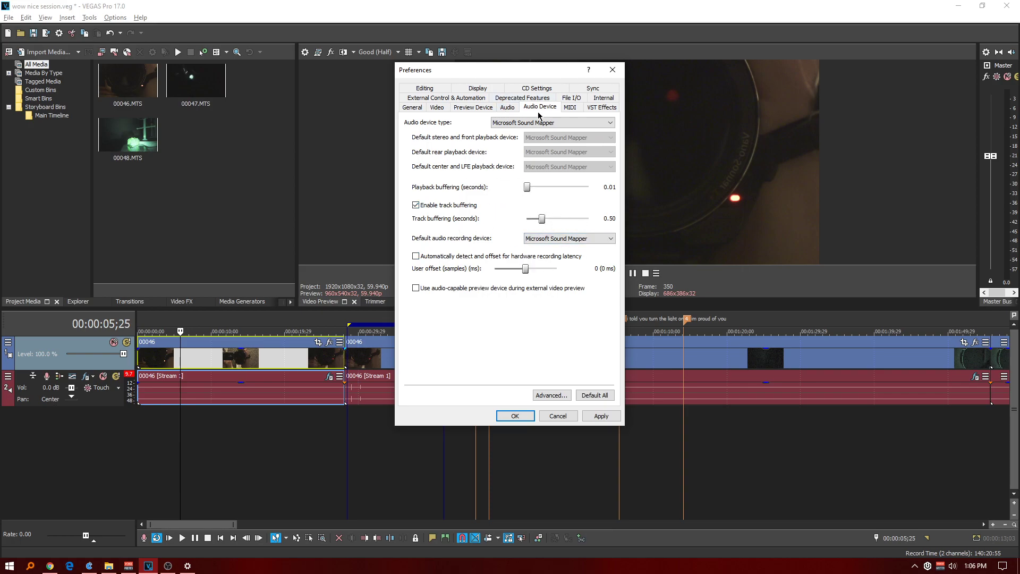
left_click(471, 88)
left_click(434, 109)
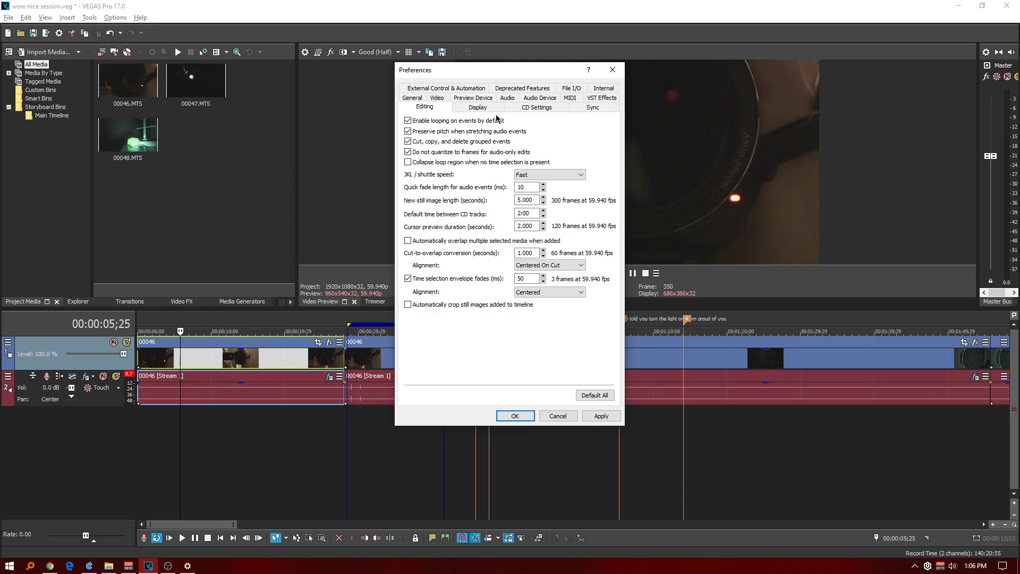
Browse the unfiltered list of Internal preferences and close Preferences without applying changes.
left_click(595, 90)
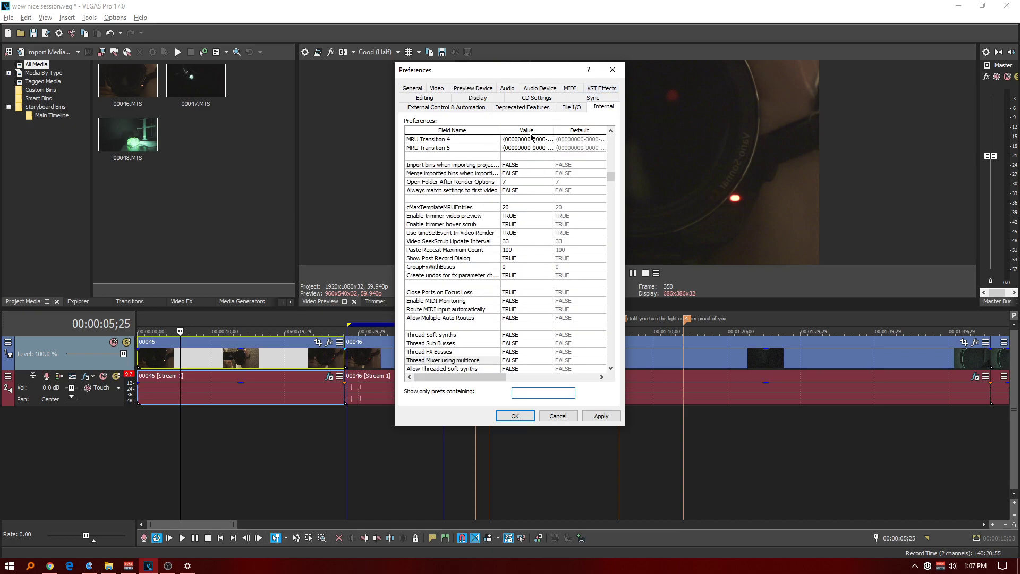
left_click(567, 130)
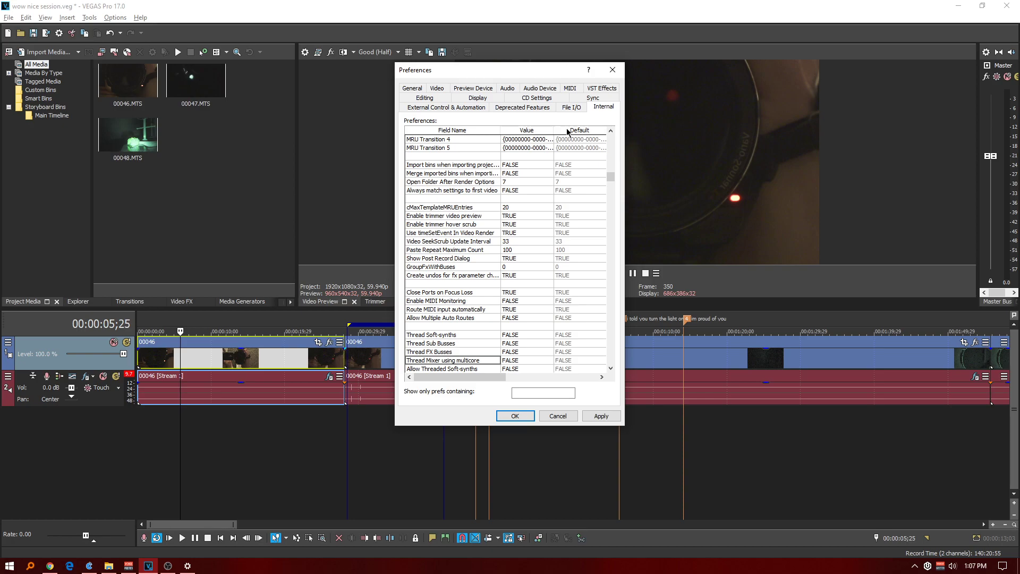
left_click_drag(610, 177, 617, 146)
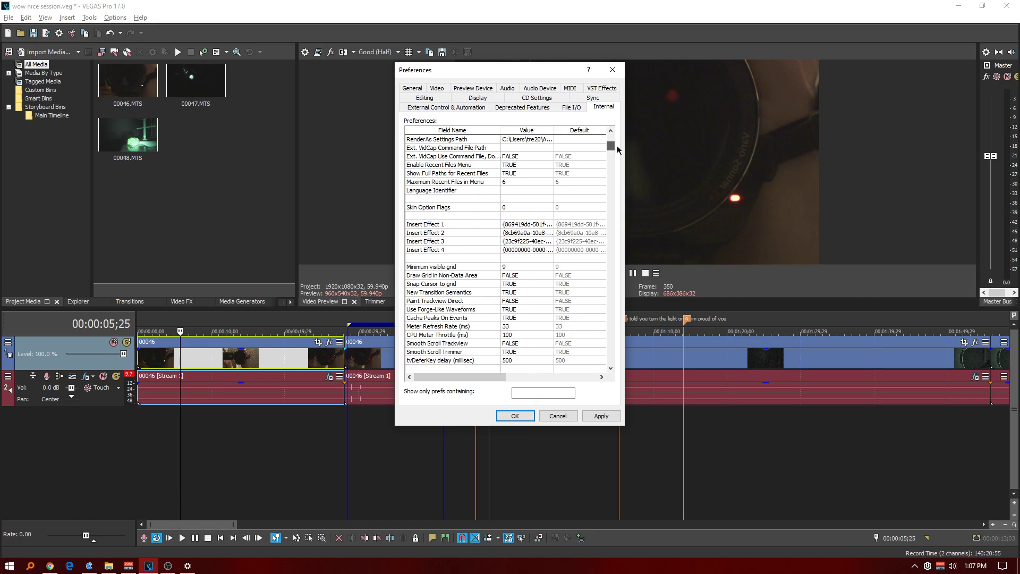
left_click_drag(618, 150, 604, 216)
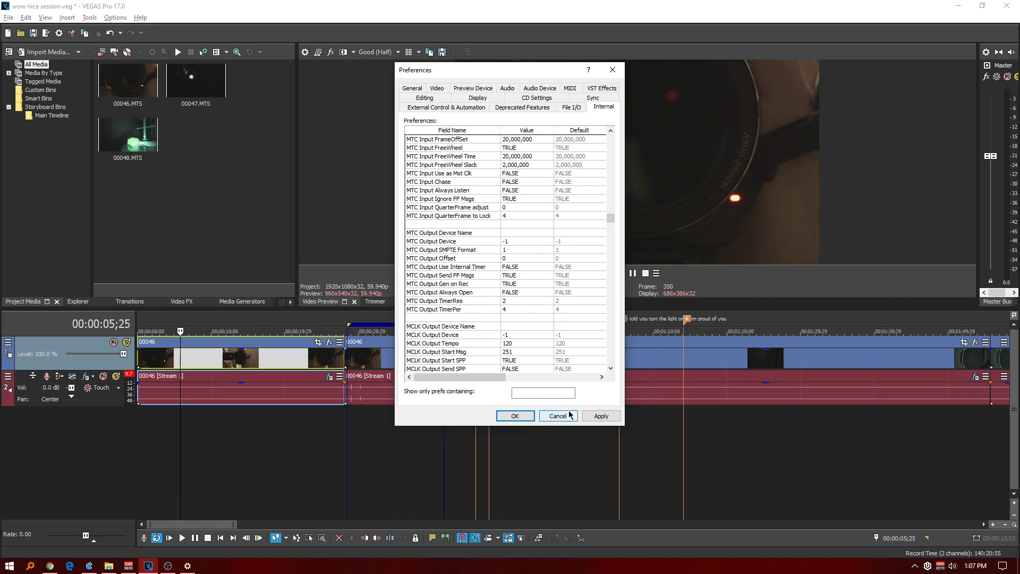
left_click(611, 71)
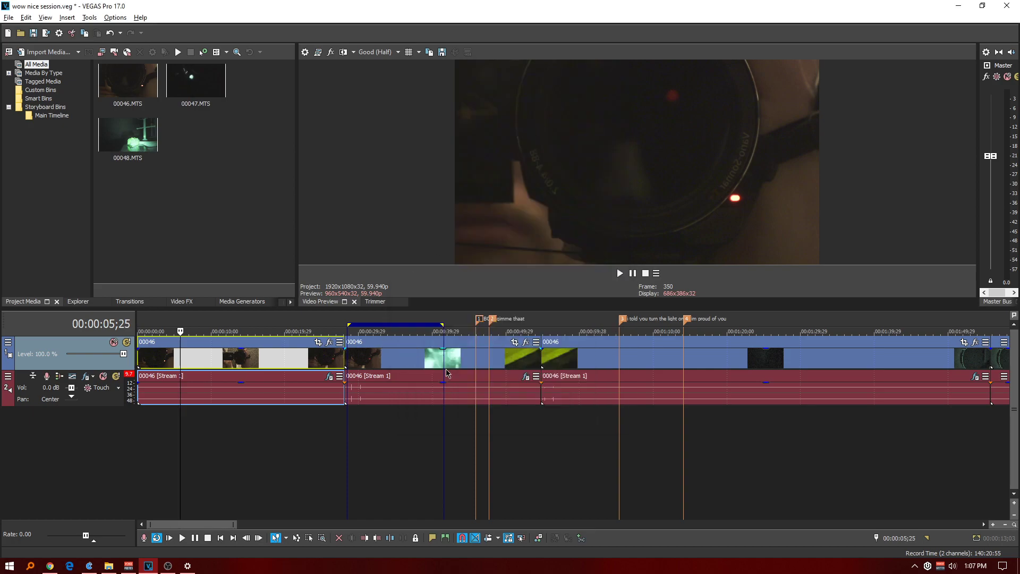
Place the playhead at 00:03:05;23 on the timeline, between markers 8 and 9.
scroll(616, 388, "down", 4)
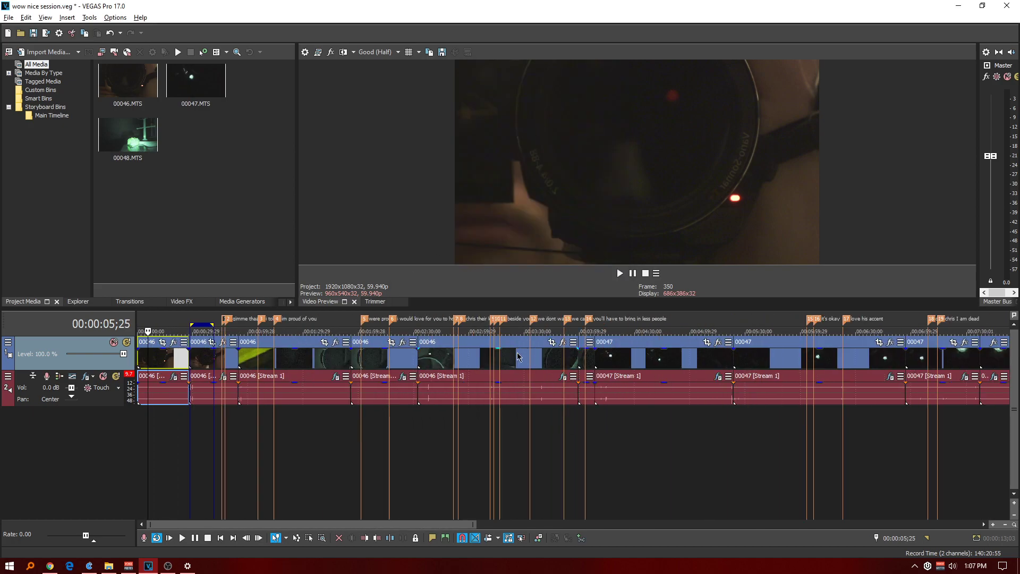
scroll(534, 372, "down", 2)
scroll(900, 340, "down", 1)
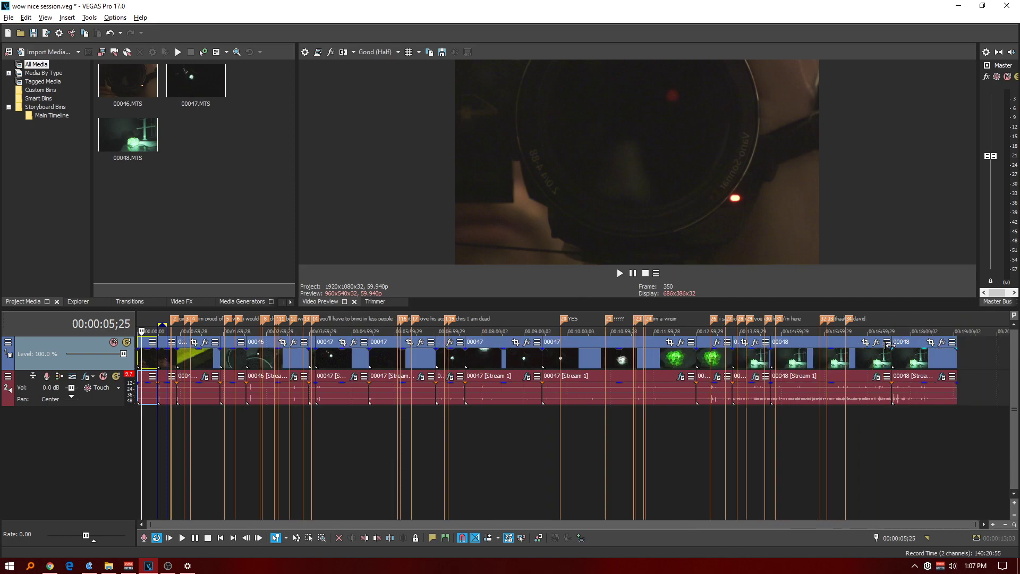
scroll(736, 355, "up", 2)
scroll(737, 359, "up", 2)
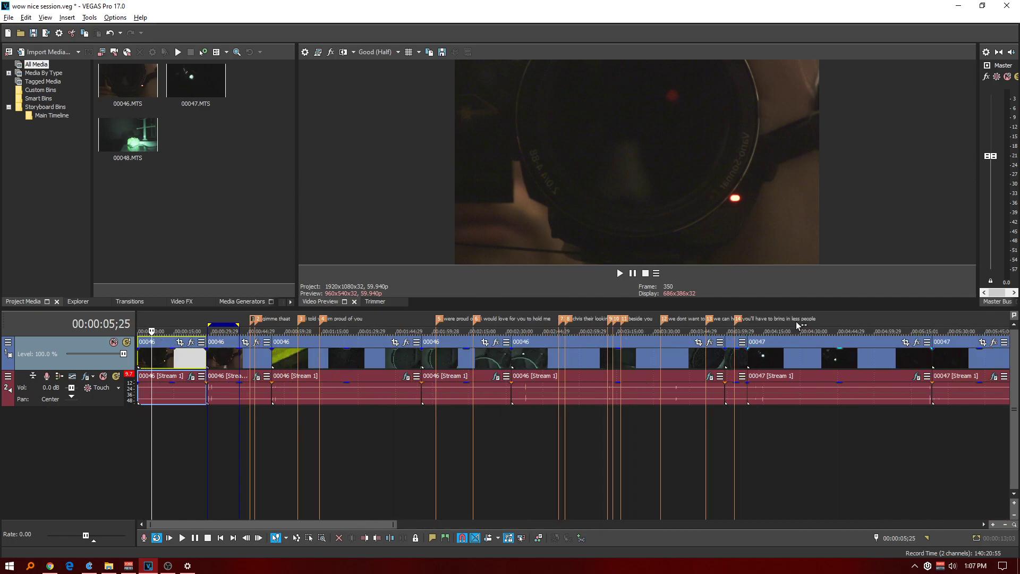
left_click(595, 321)
scroll(607, 340, "up", 3)
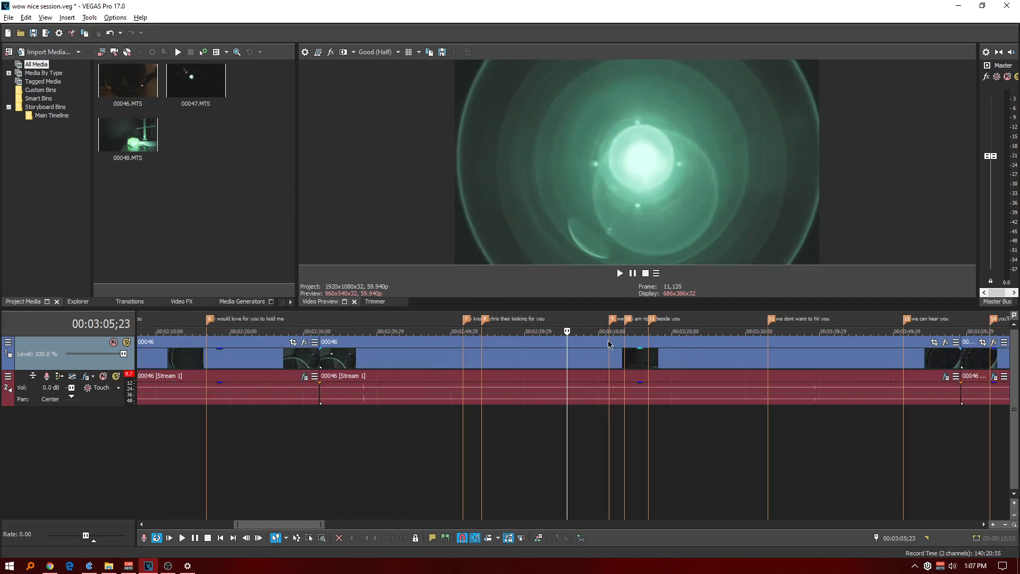